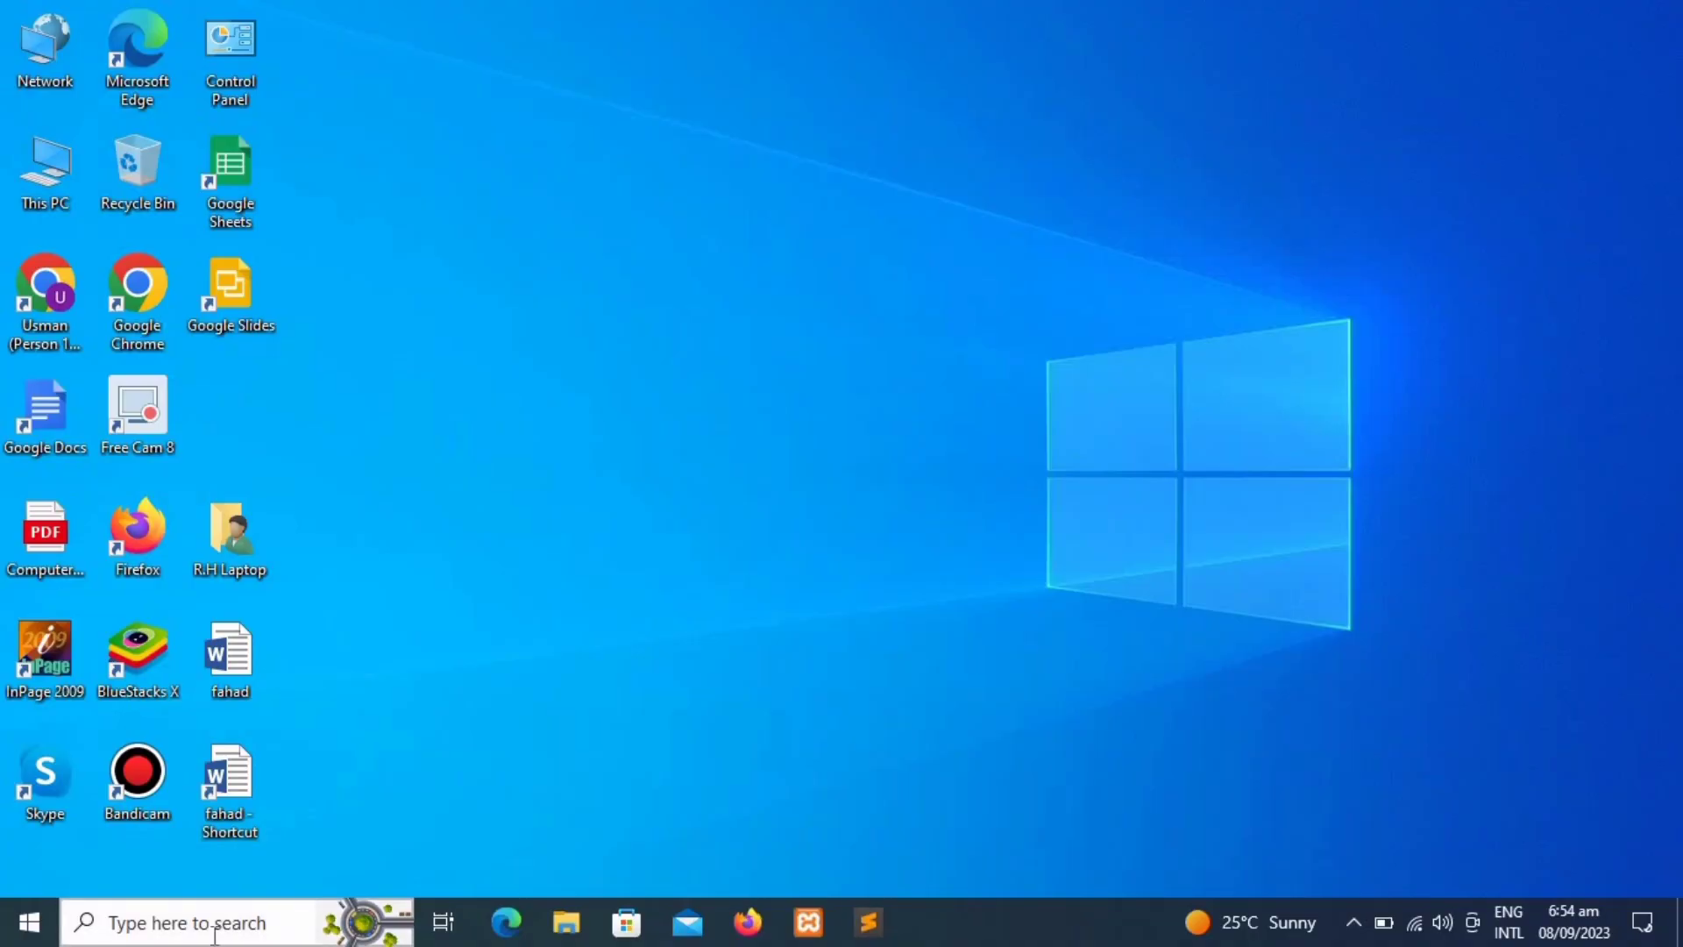
# Step: Search Windows for 'control' and launch Control Panel from the best match
pyautogui.click(214, 934)
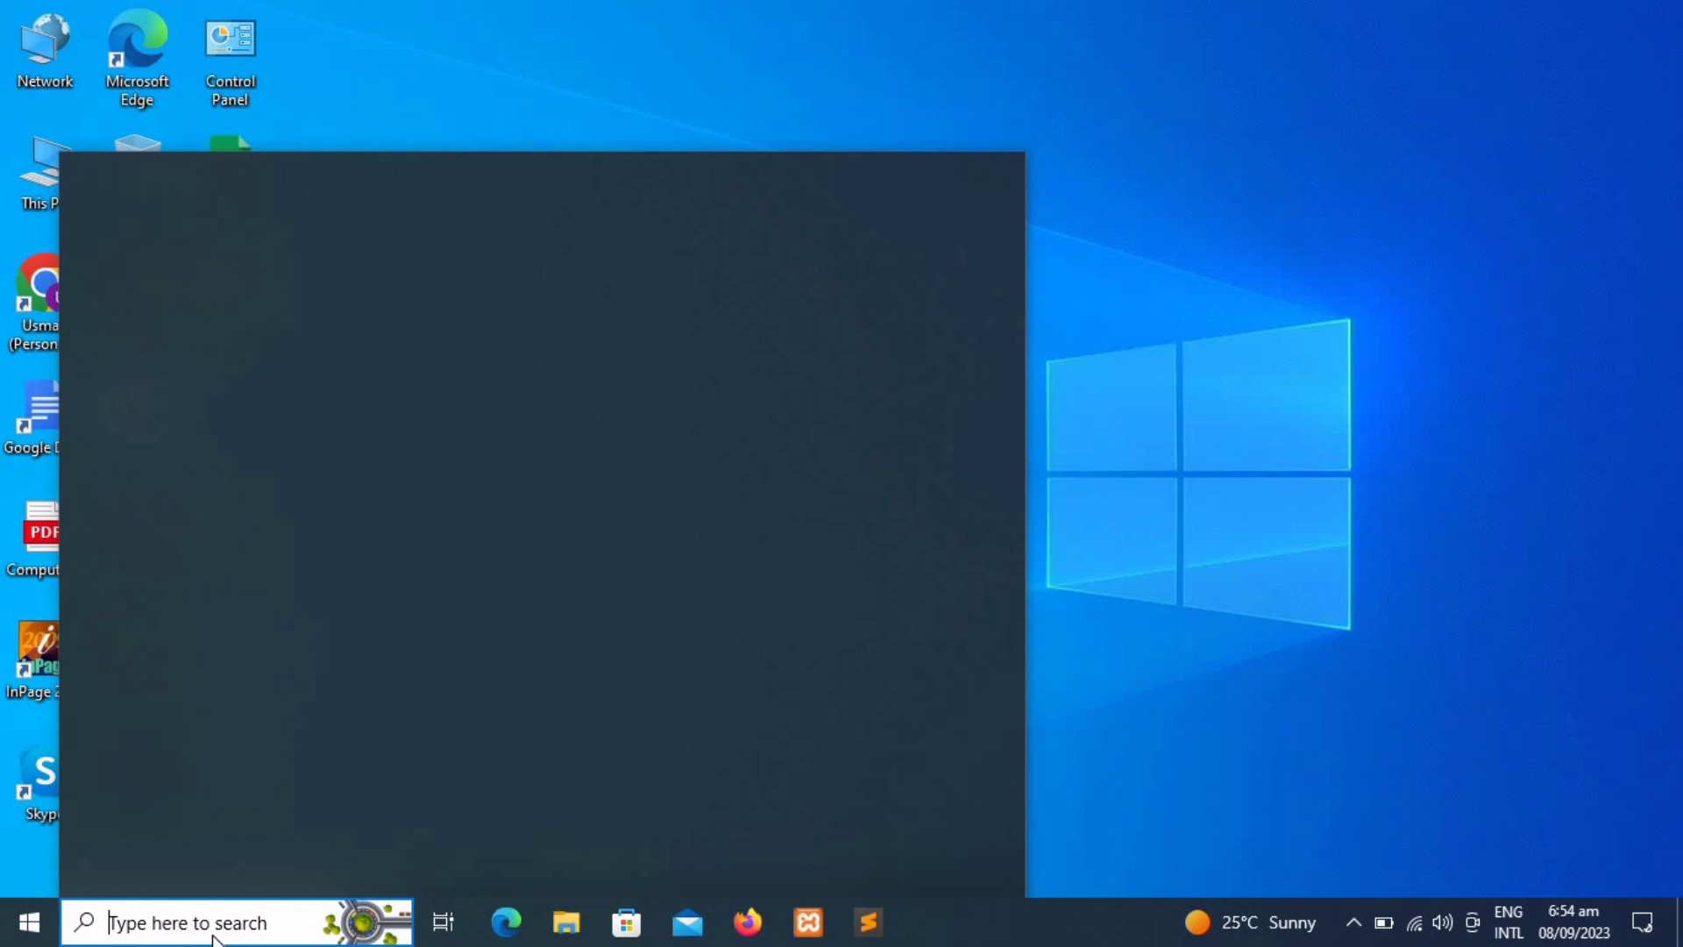
pyautogui.write('c')
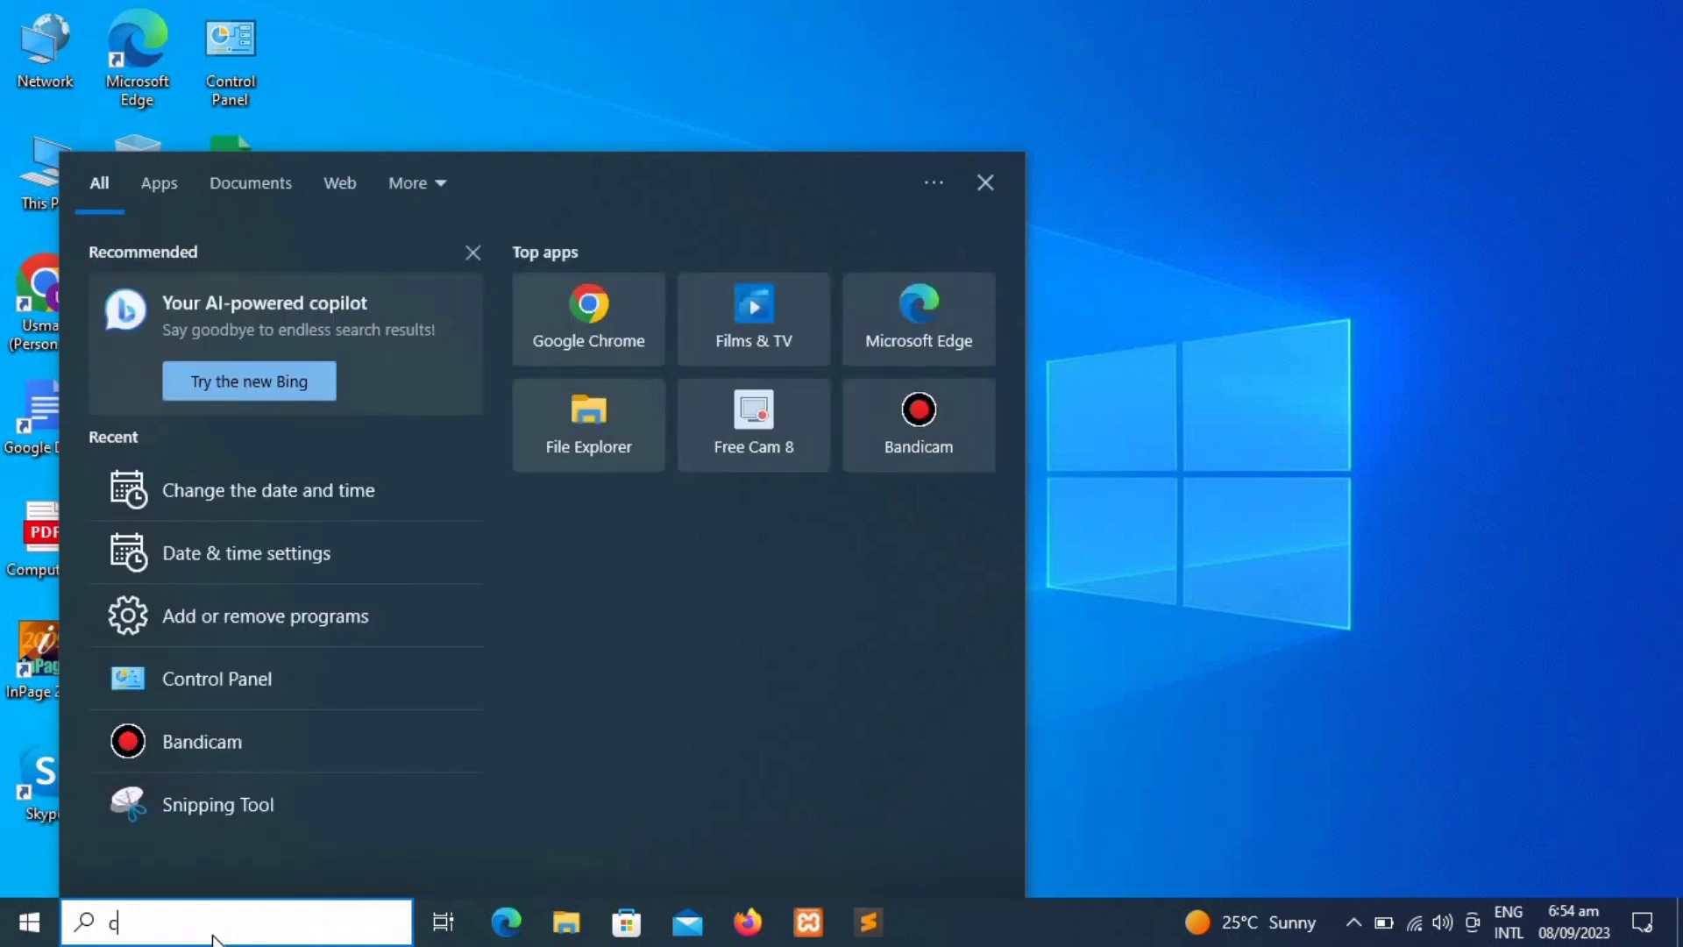
pyautogui.write('ont')
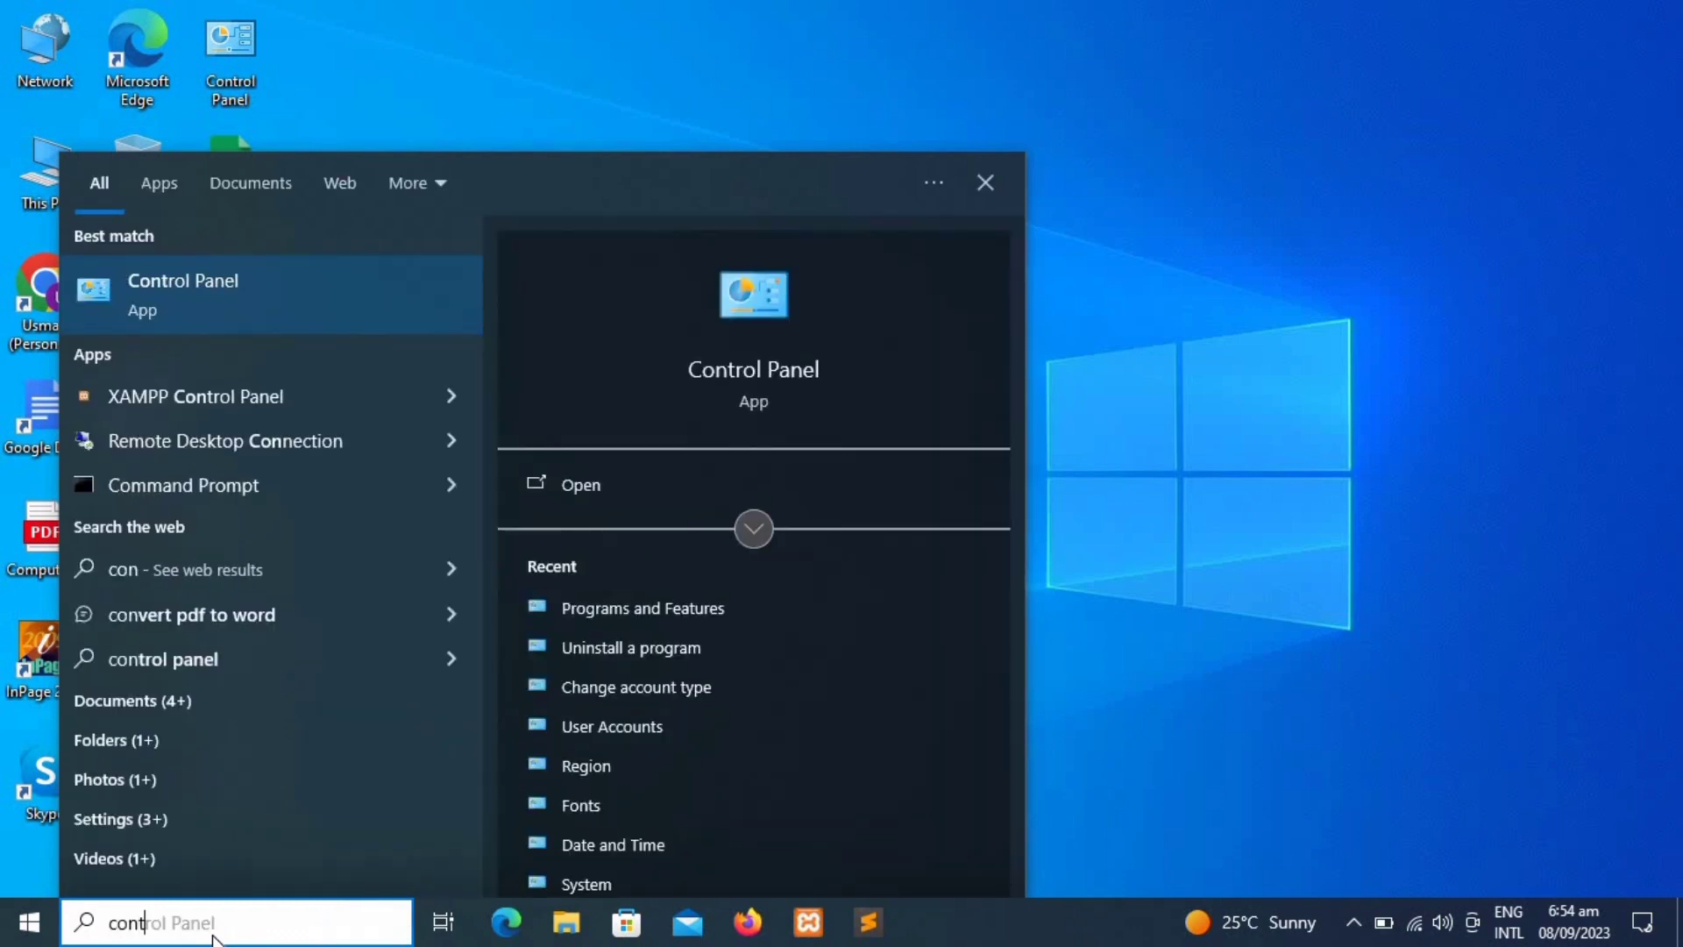
pyautogui.write('rol')
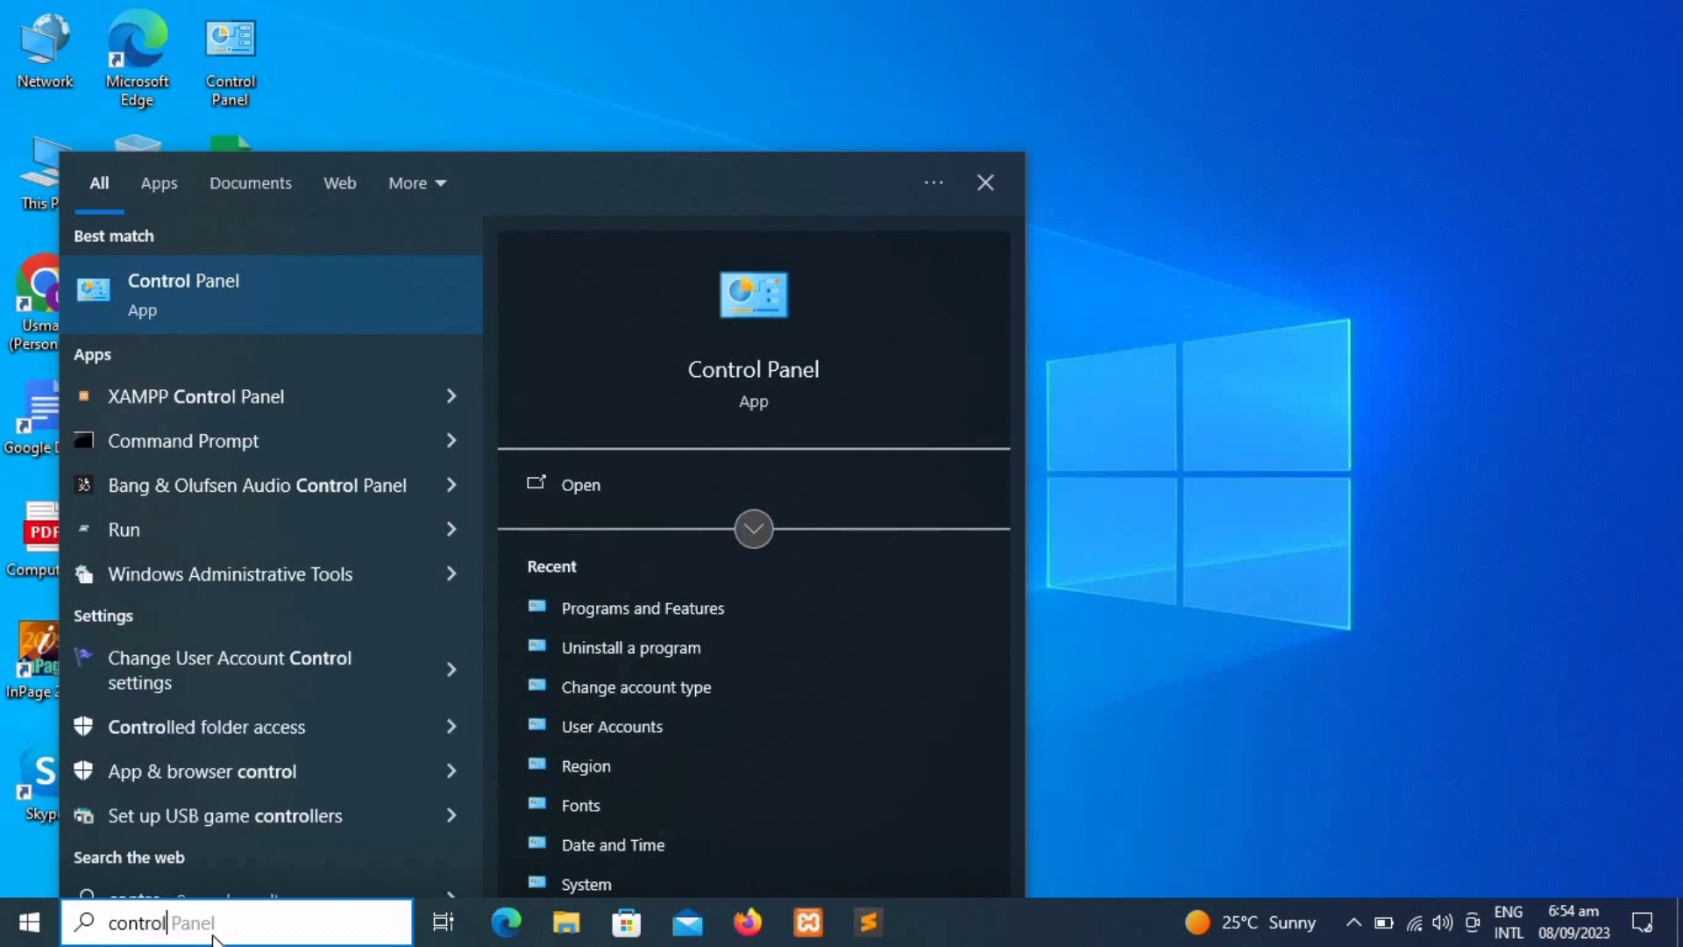
pyautogui.click(235, 319)
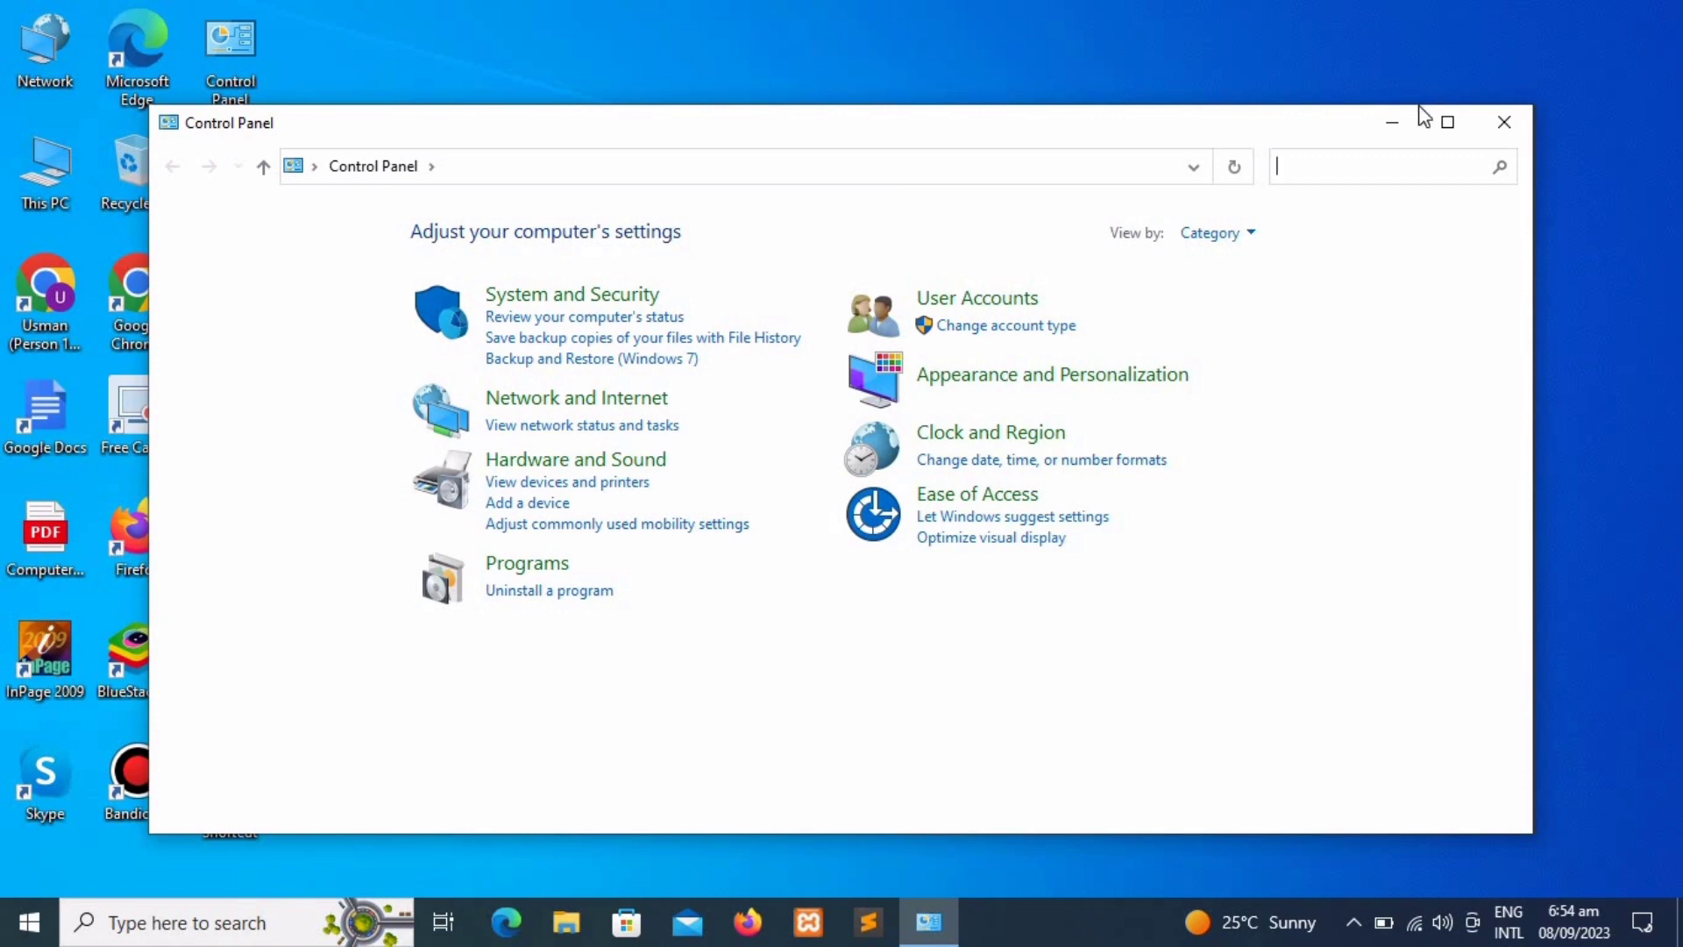
# Step: Maximize Control Panel and go through User Accounts to the Manage Accounts list
pyautogui.click(1447, 121)
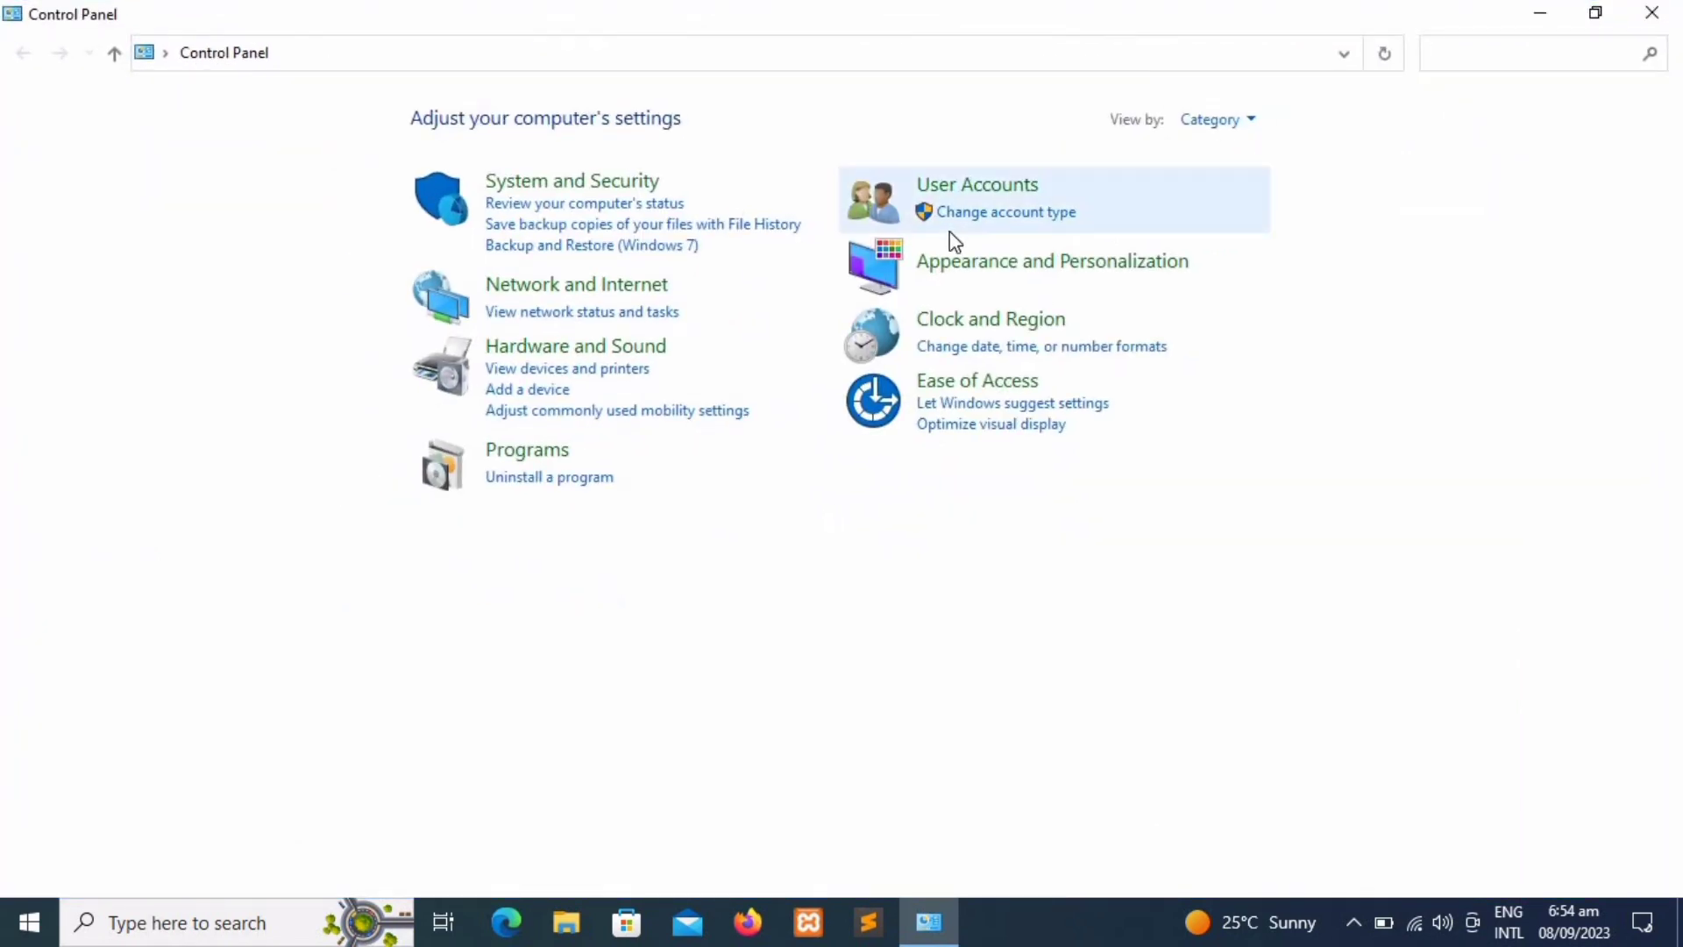
pyautogui.click(985, 191)
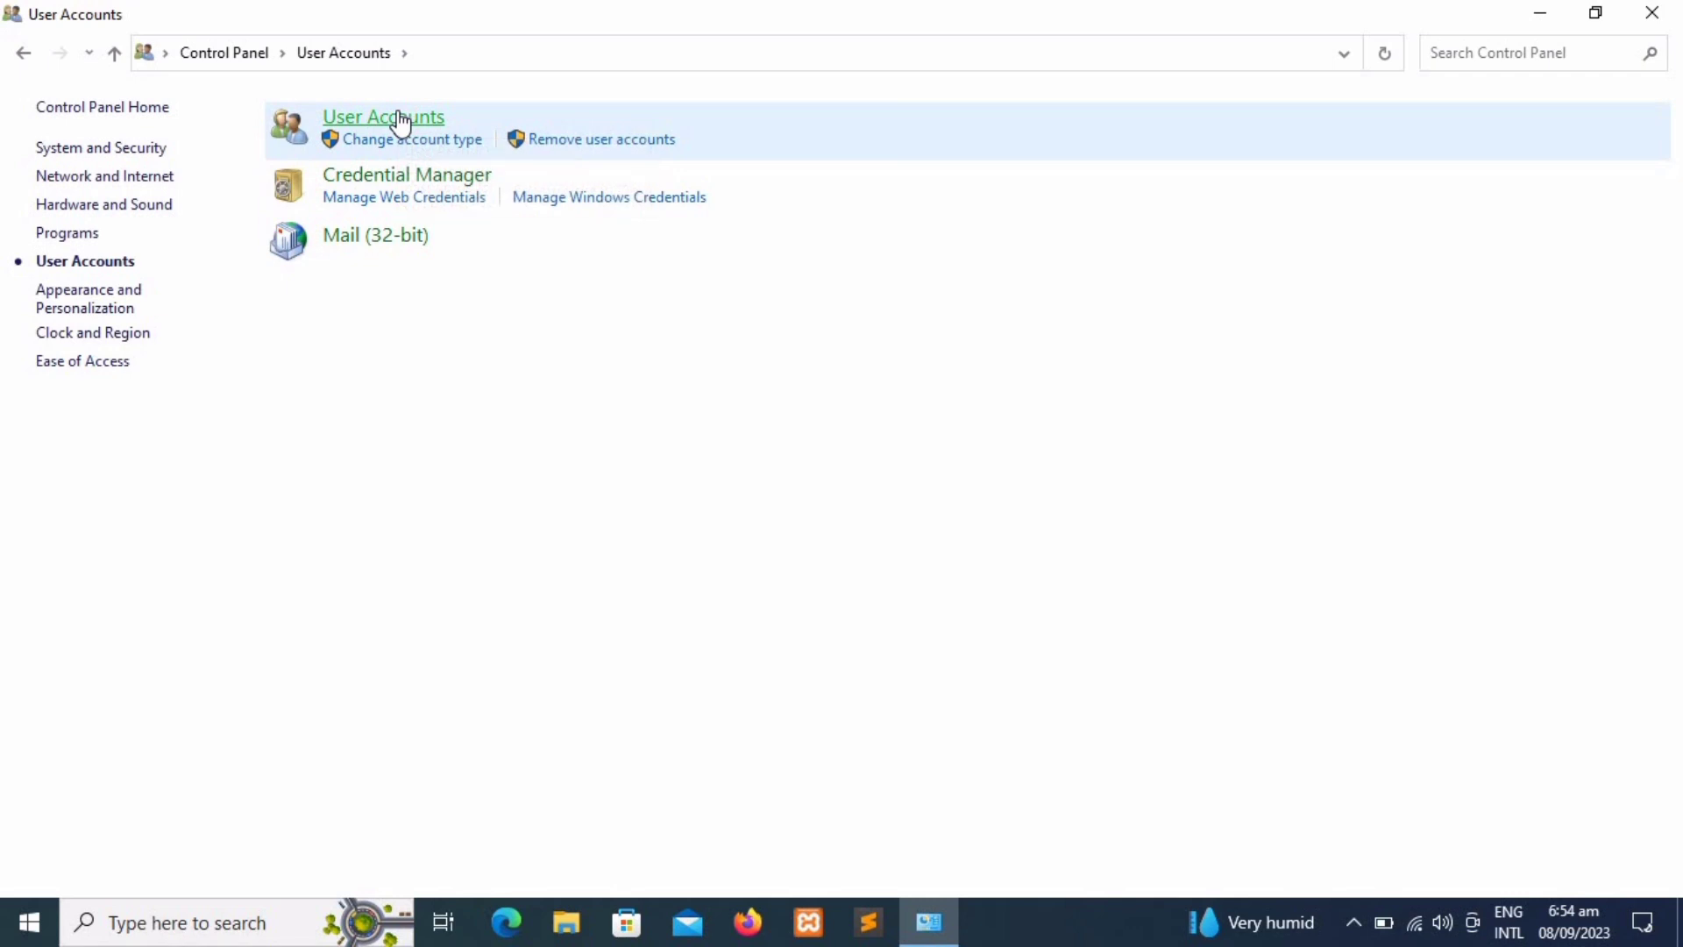
pyautogui.click(400, 119)
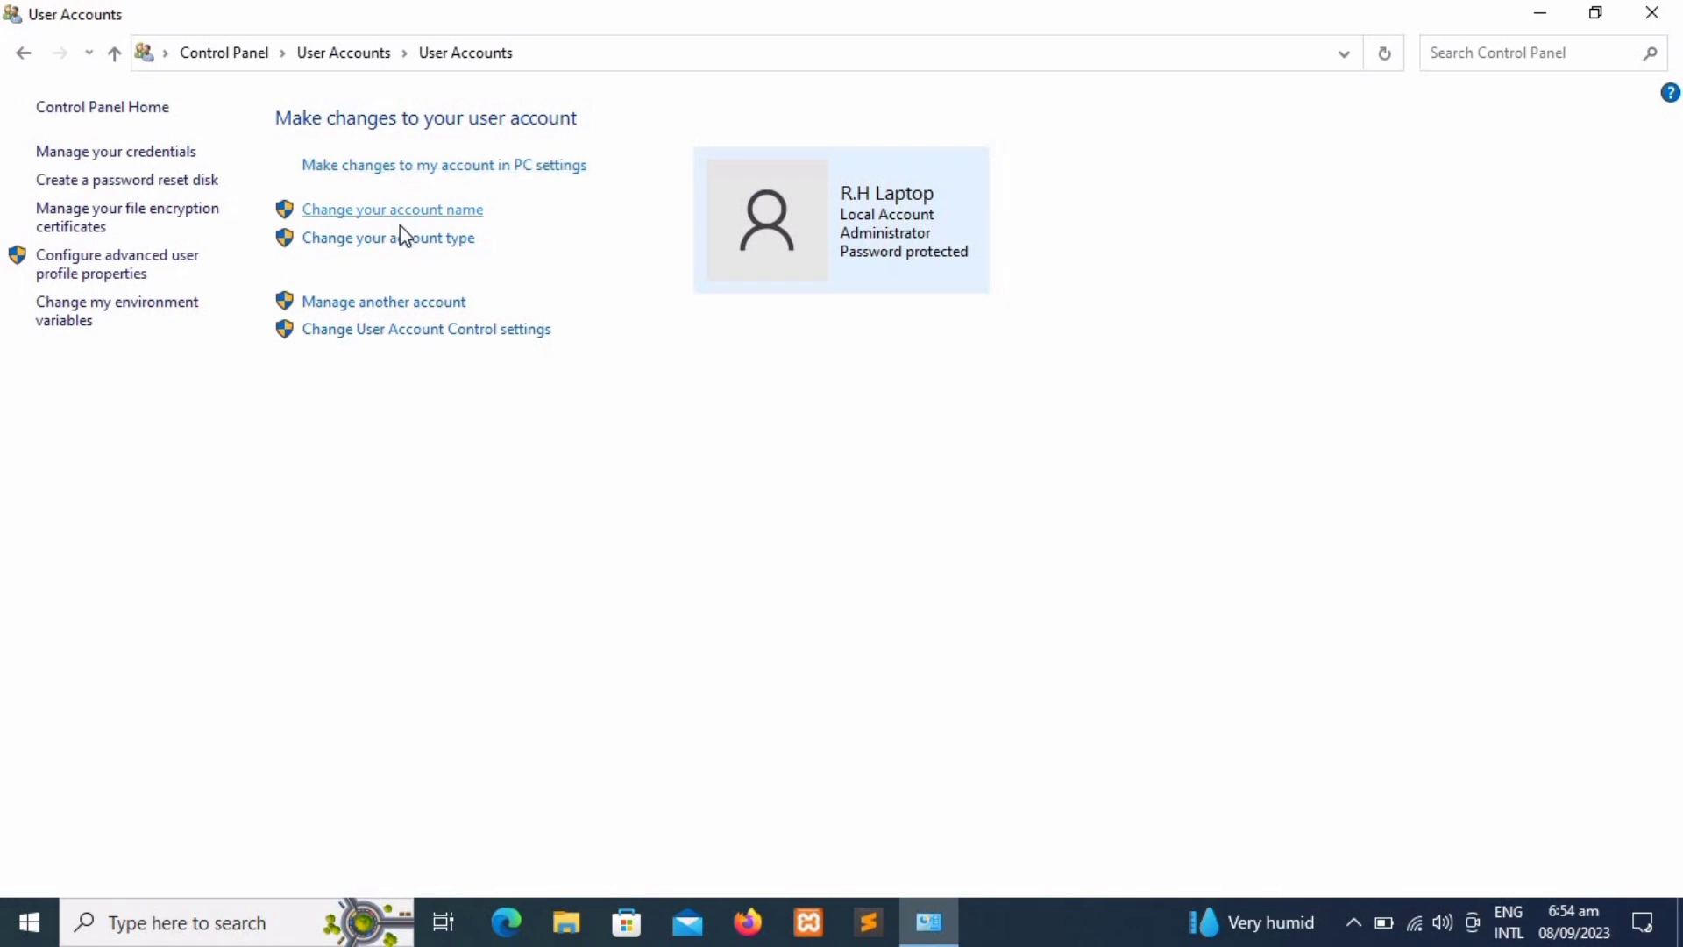
pyautogui.click(394, 299)
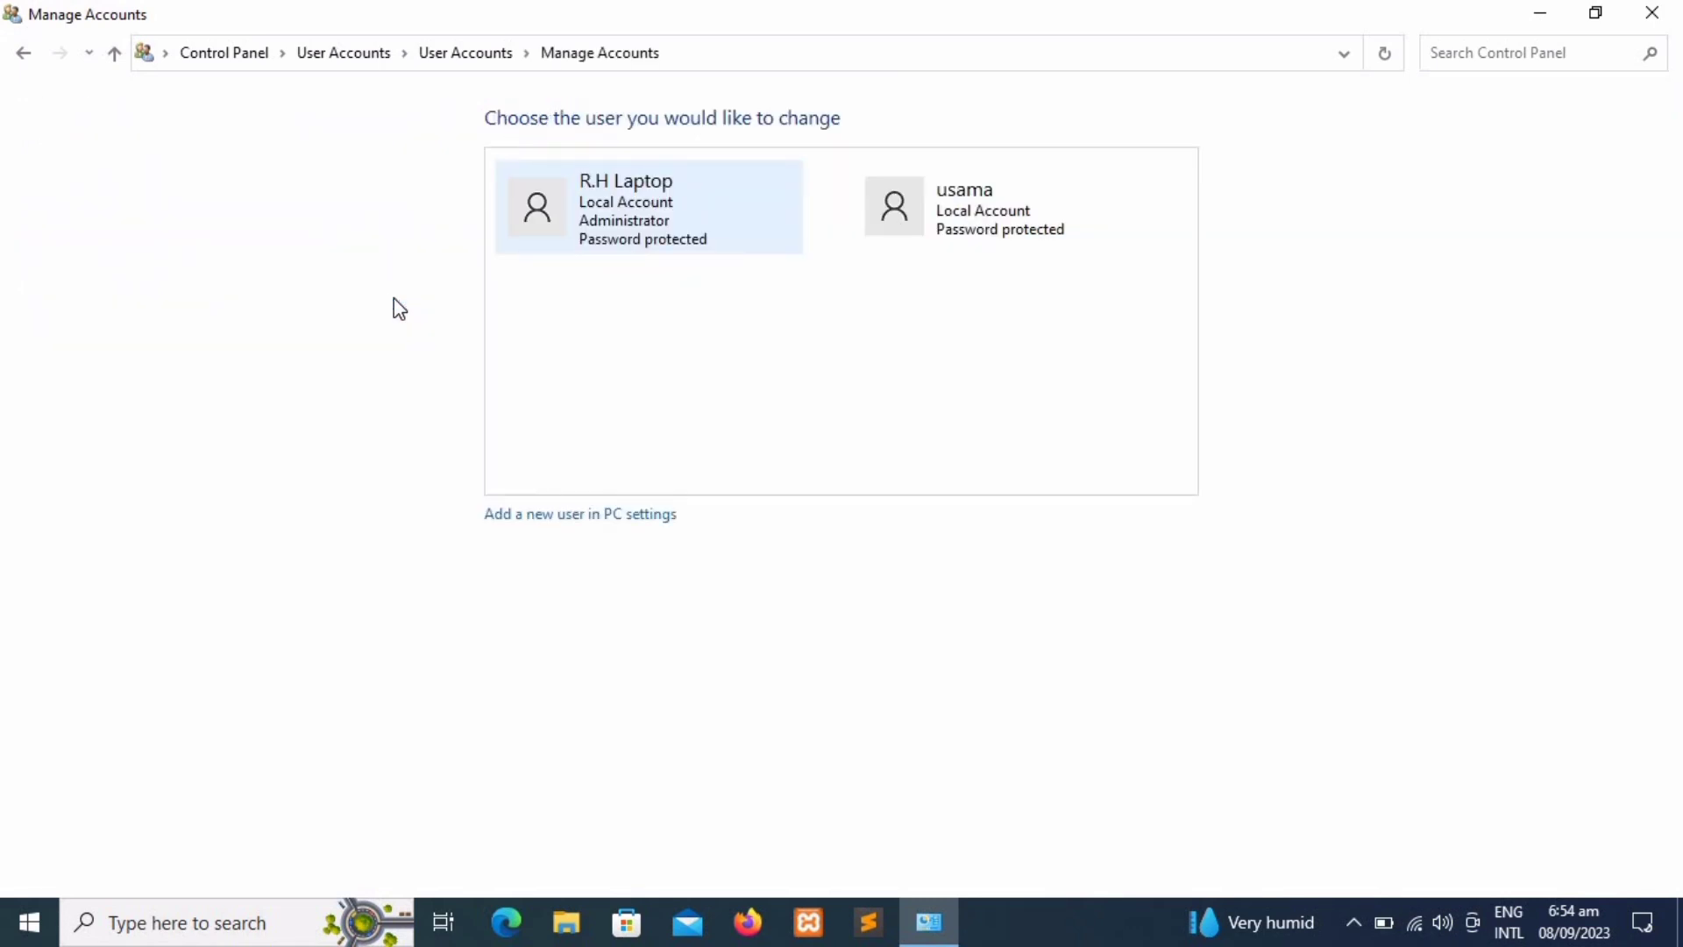
pyautogui.click(511, 522)
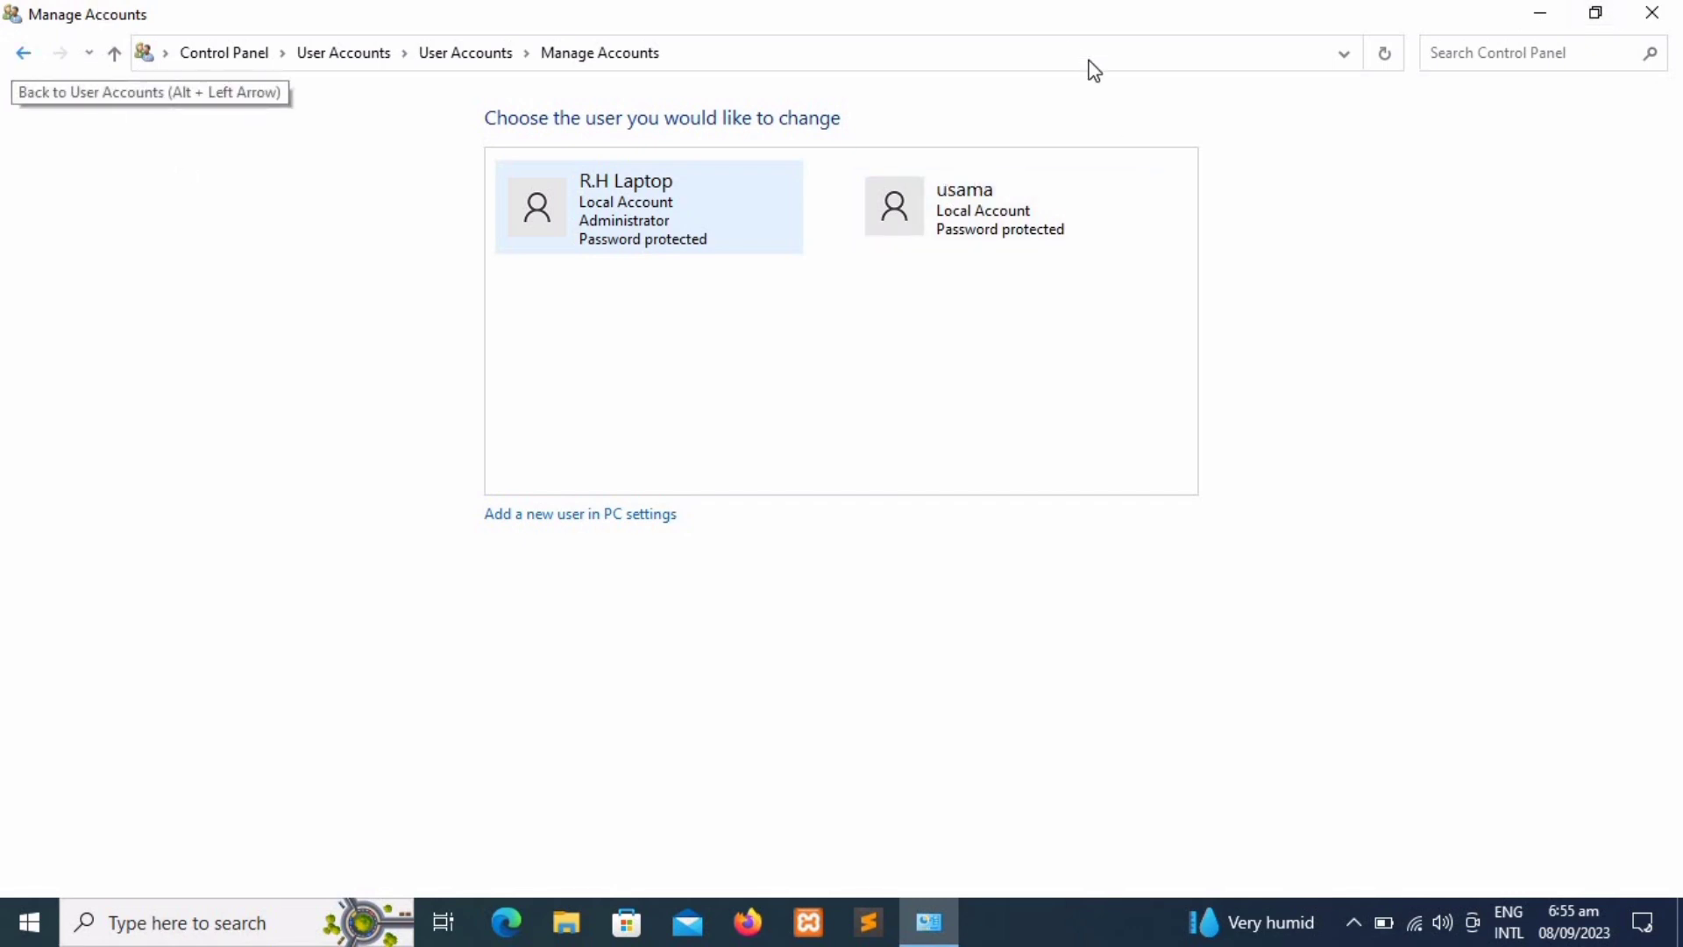
# Step: Close Manage Accounts and run 'control' from the Run dialog to relaunch Control Panel
pyautogui.click(1666, 16)
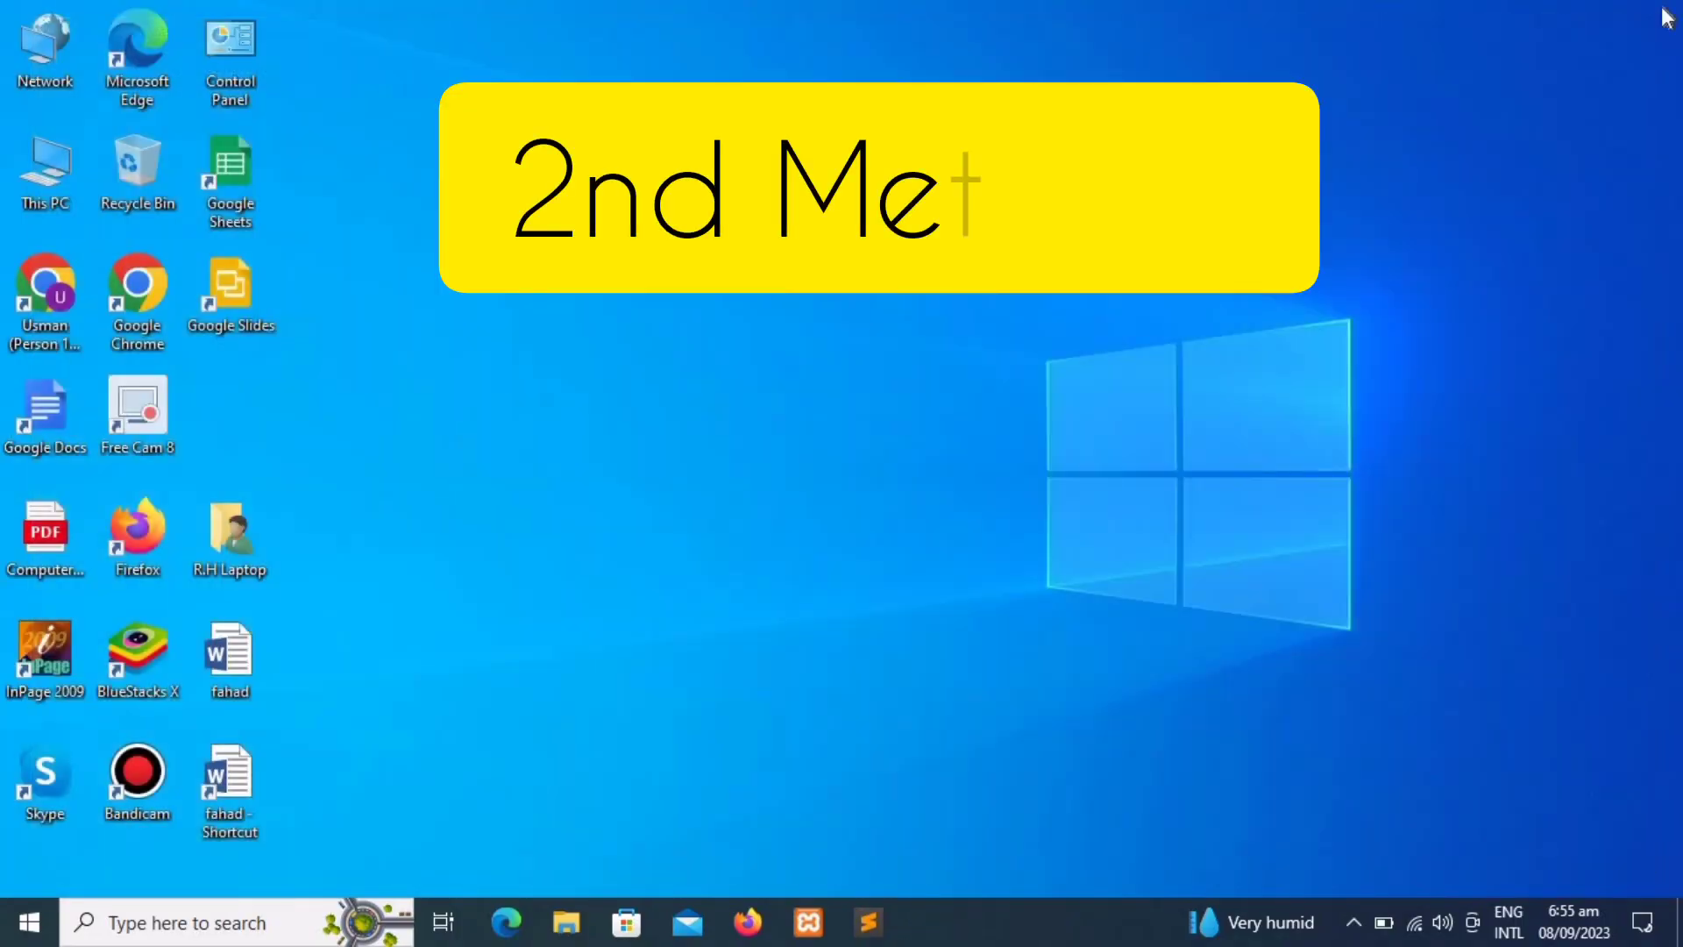
pyautogui.press('super+r')
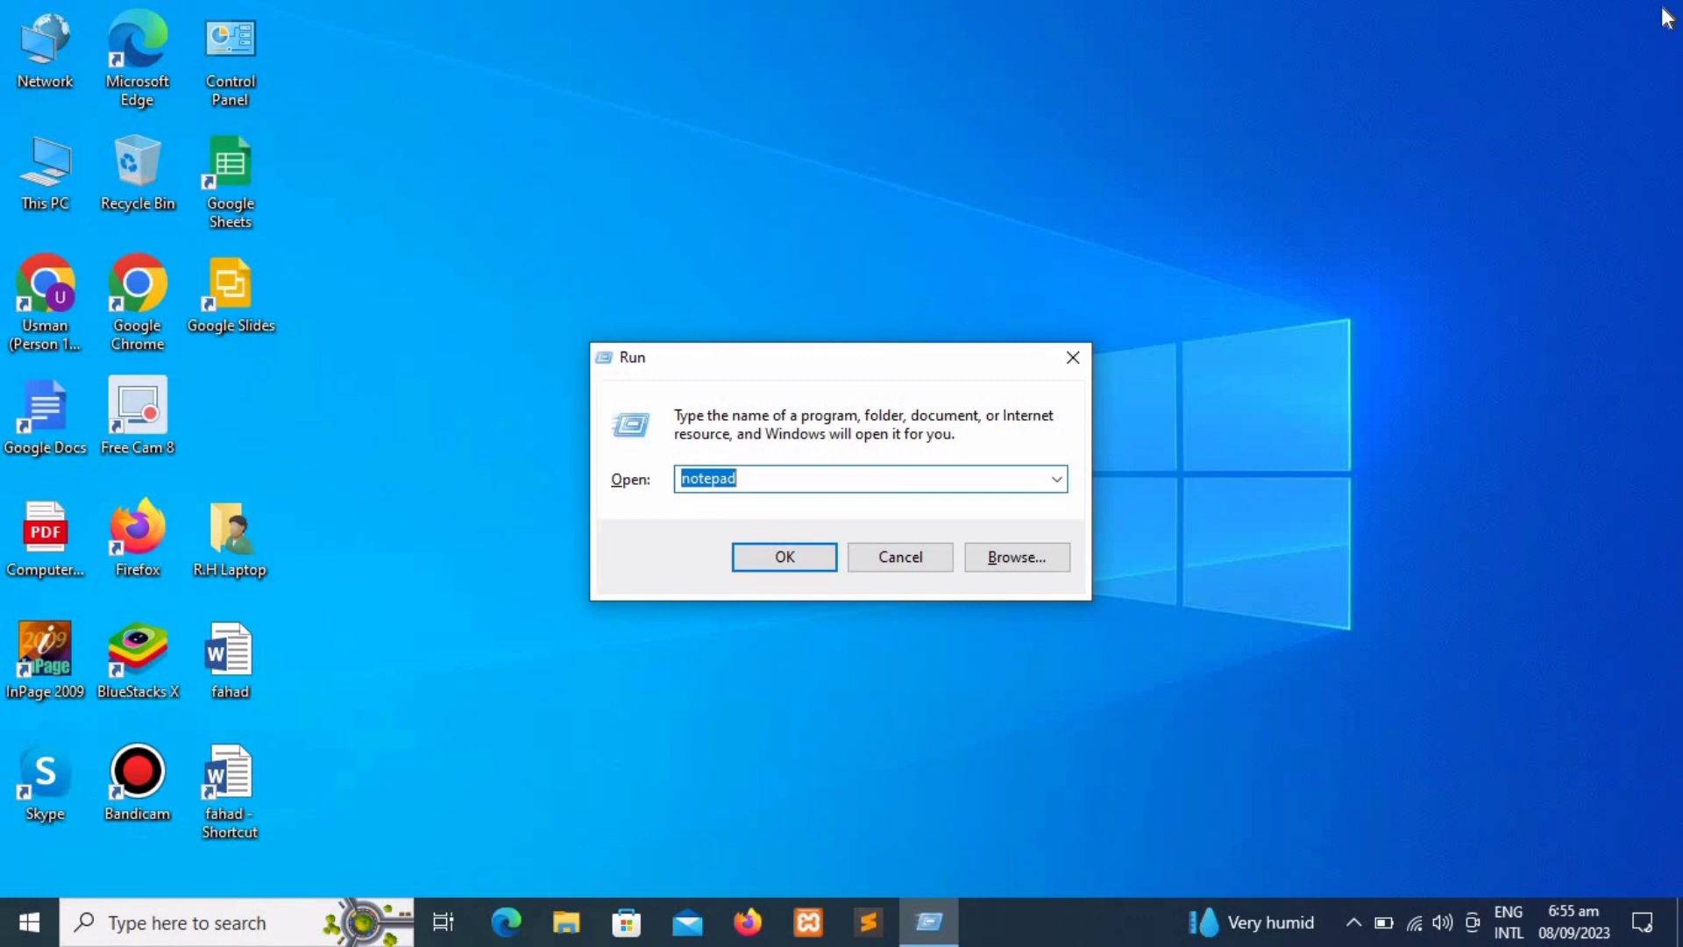
pyautogui.write('c')
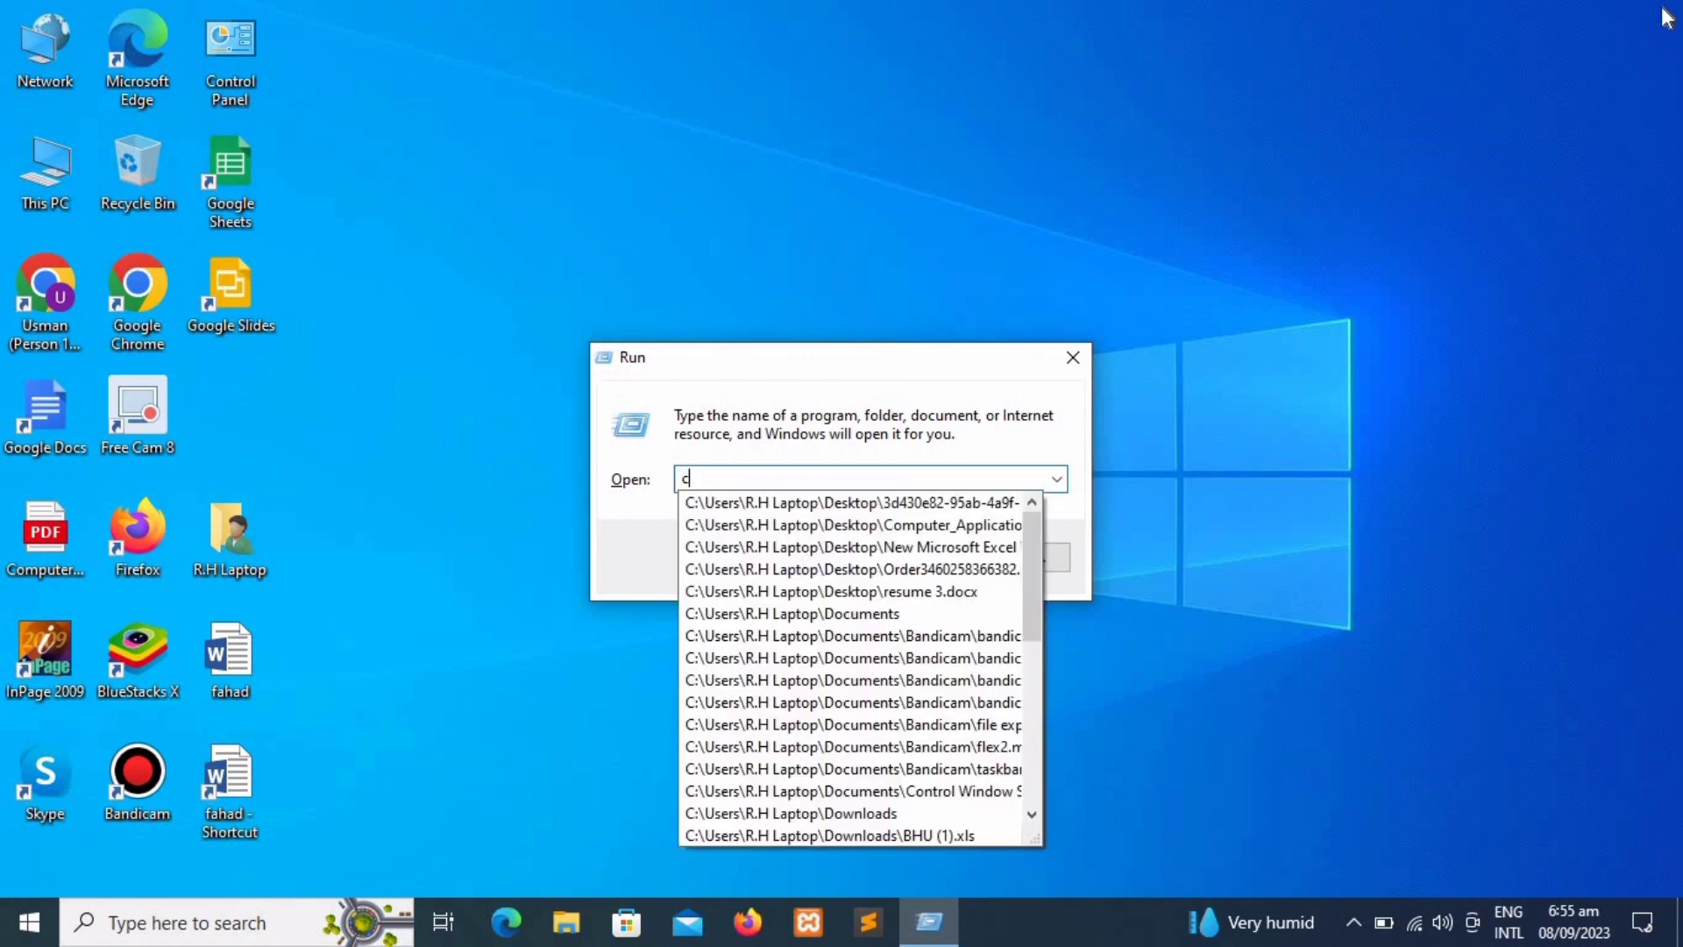
pyautogui.write('ontrol')
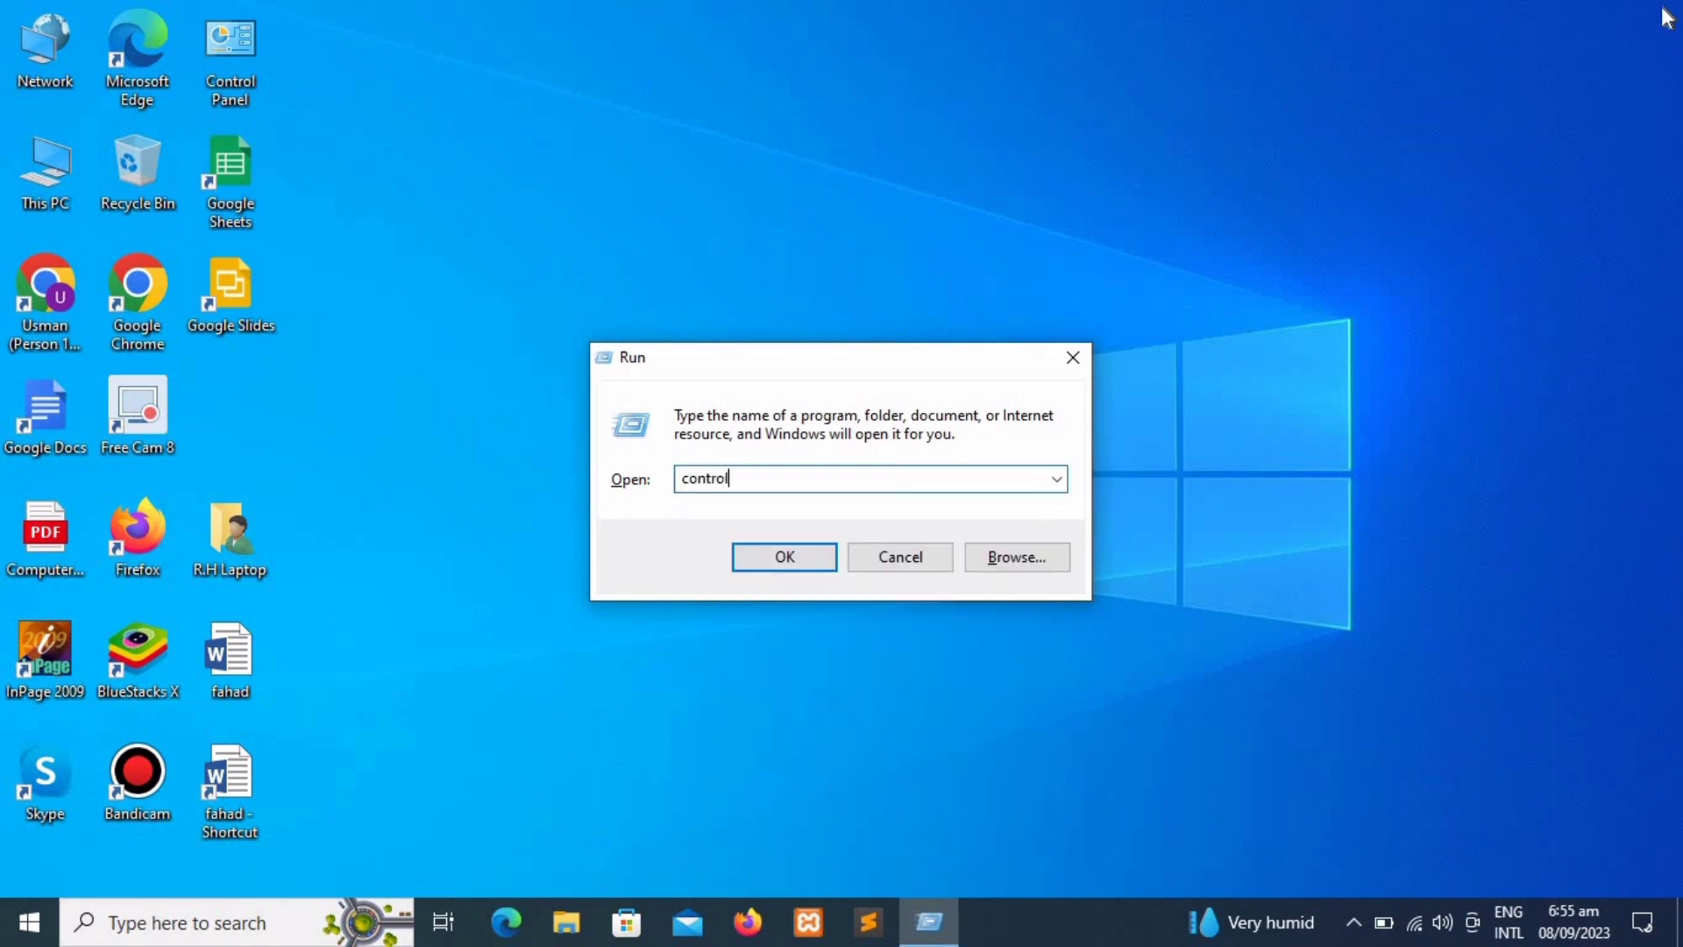
pyautogui.press('Return')
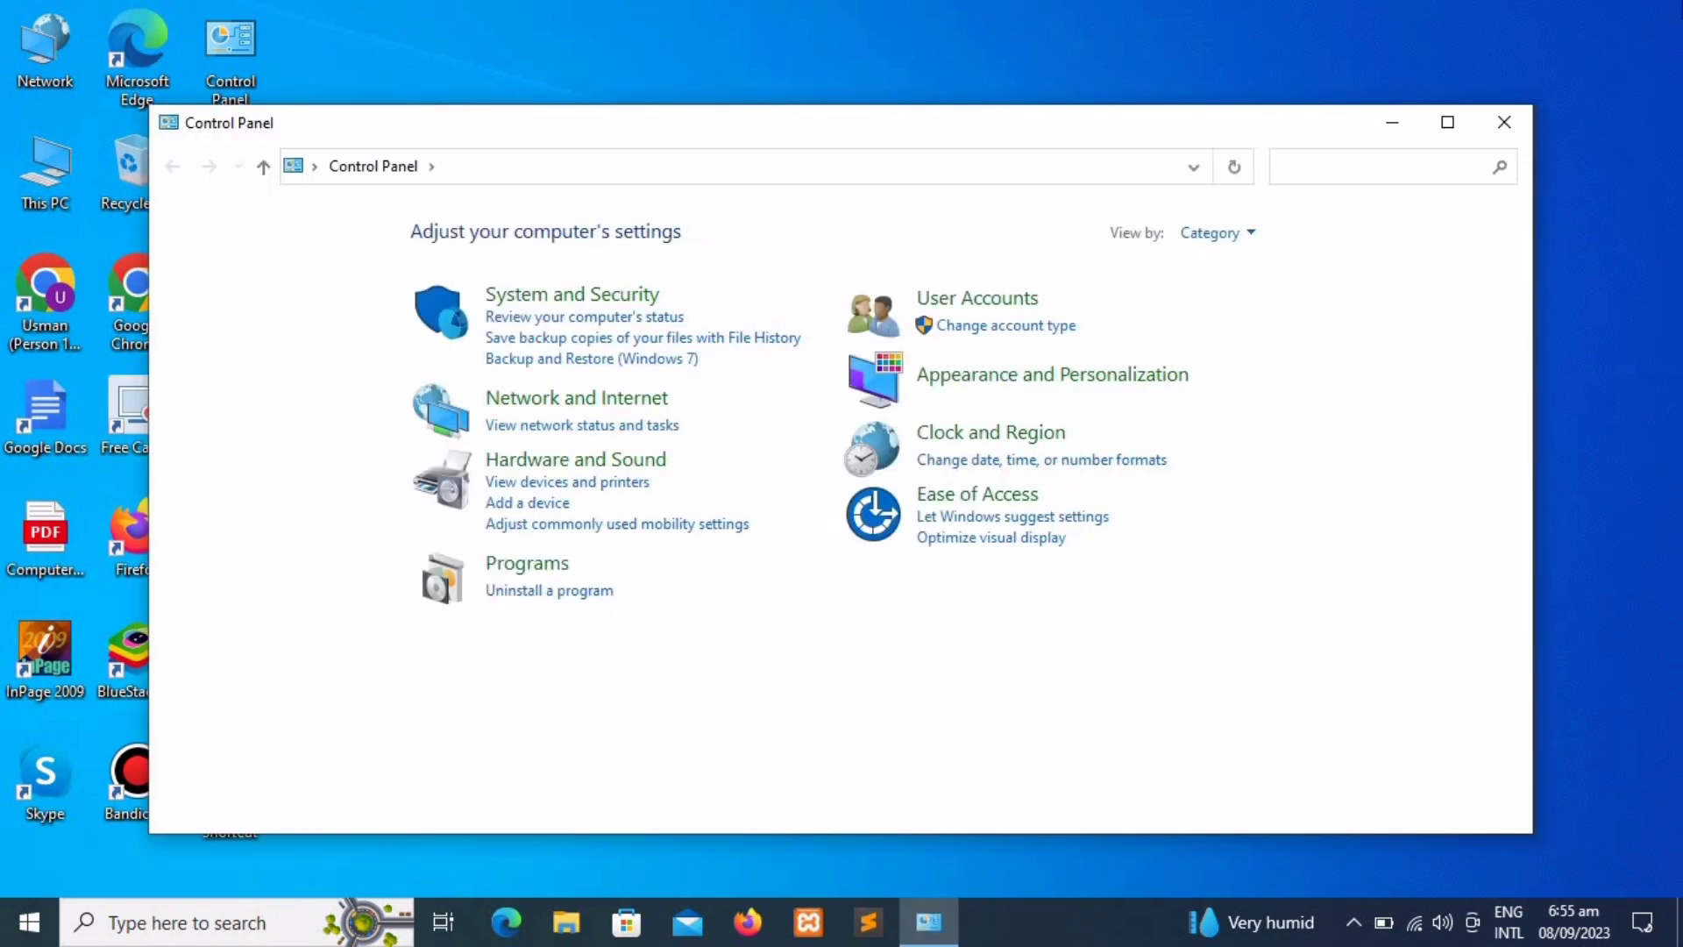
# Step: Maximize Control Panel and set View by to Large icons
pyautogui.click(1466, 130)
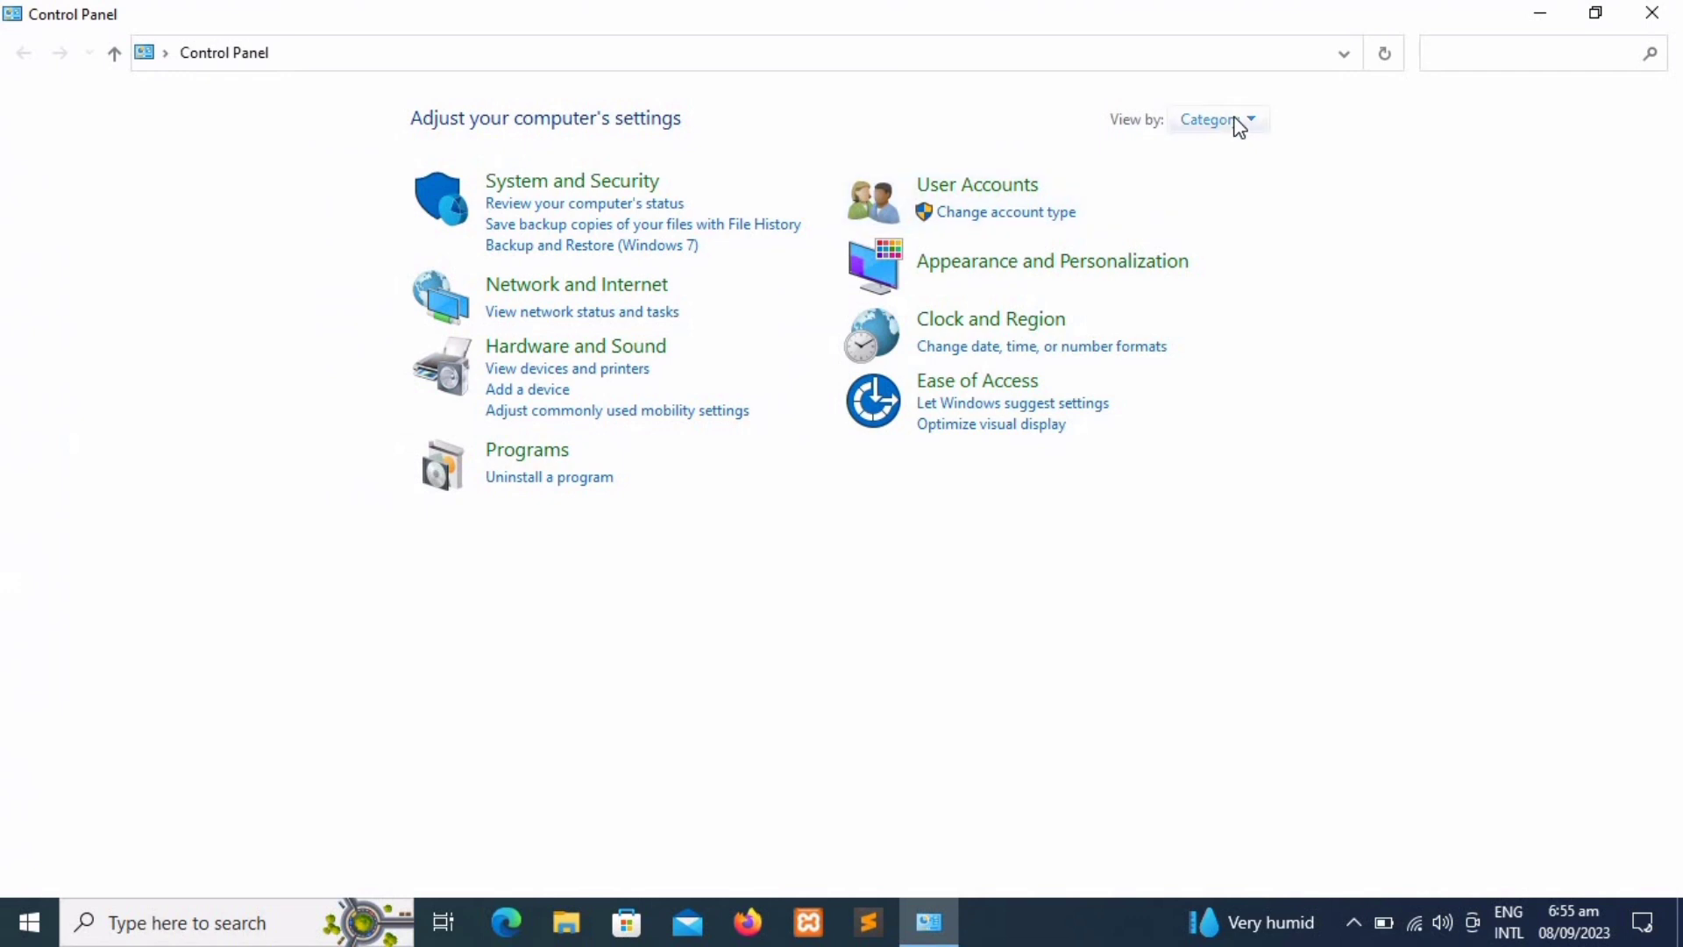
pyautogui.click(1235, 122)
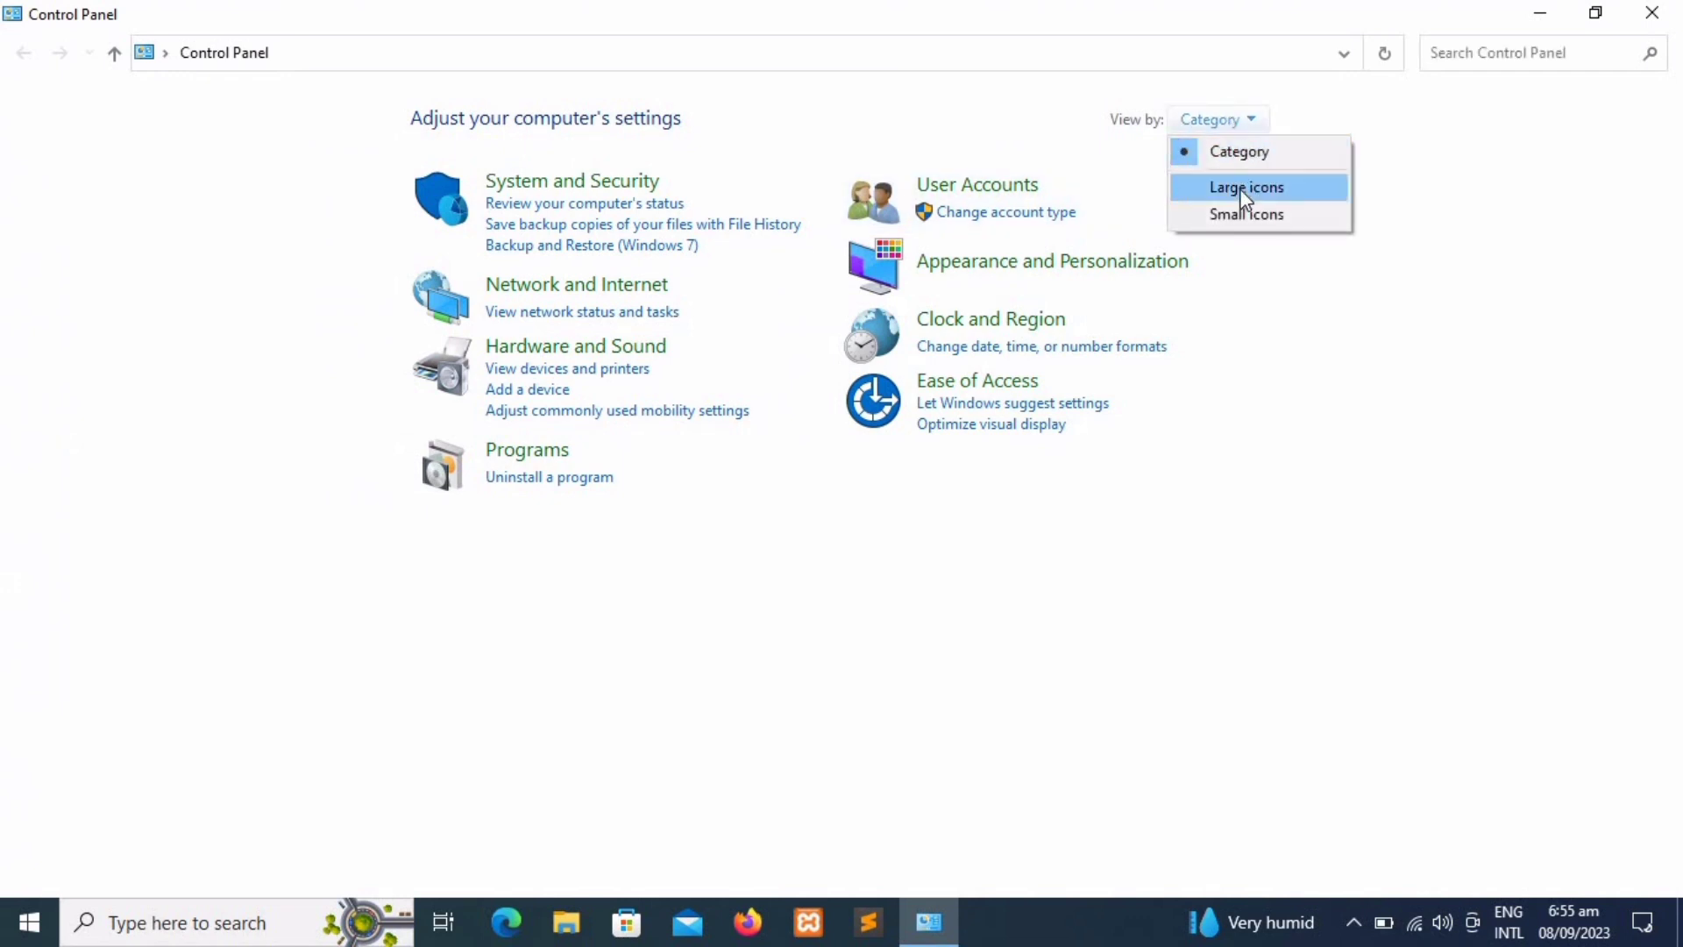
pyautogui.click(1243, 187)
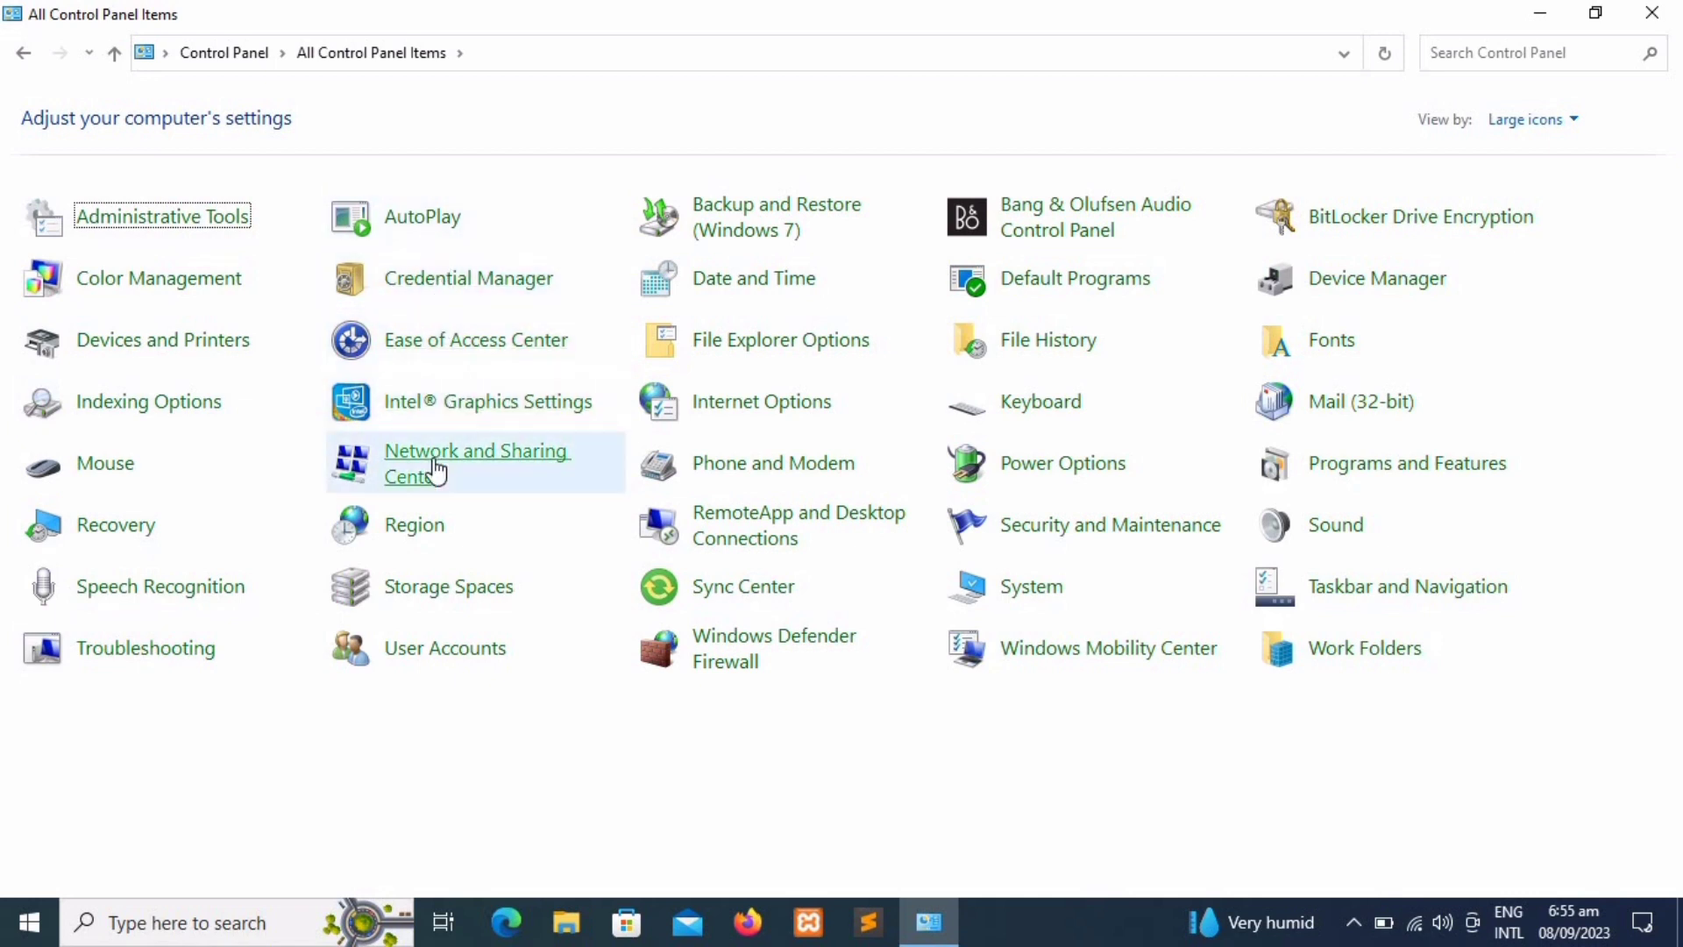
# Step: Go from User Accounts to Manage another account, then close the window
pyautogui.click(440, 653)
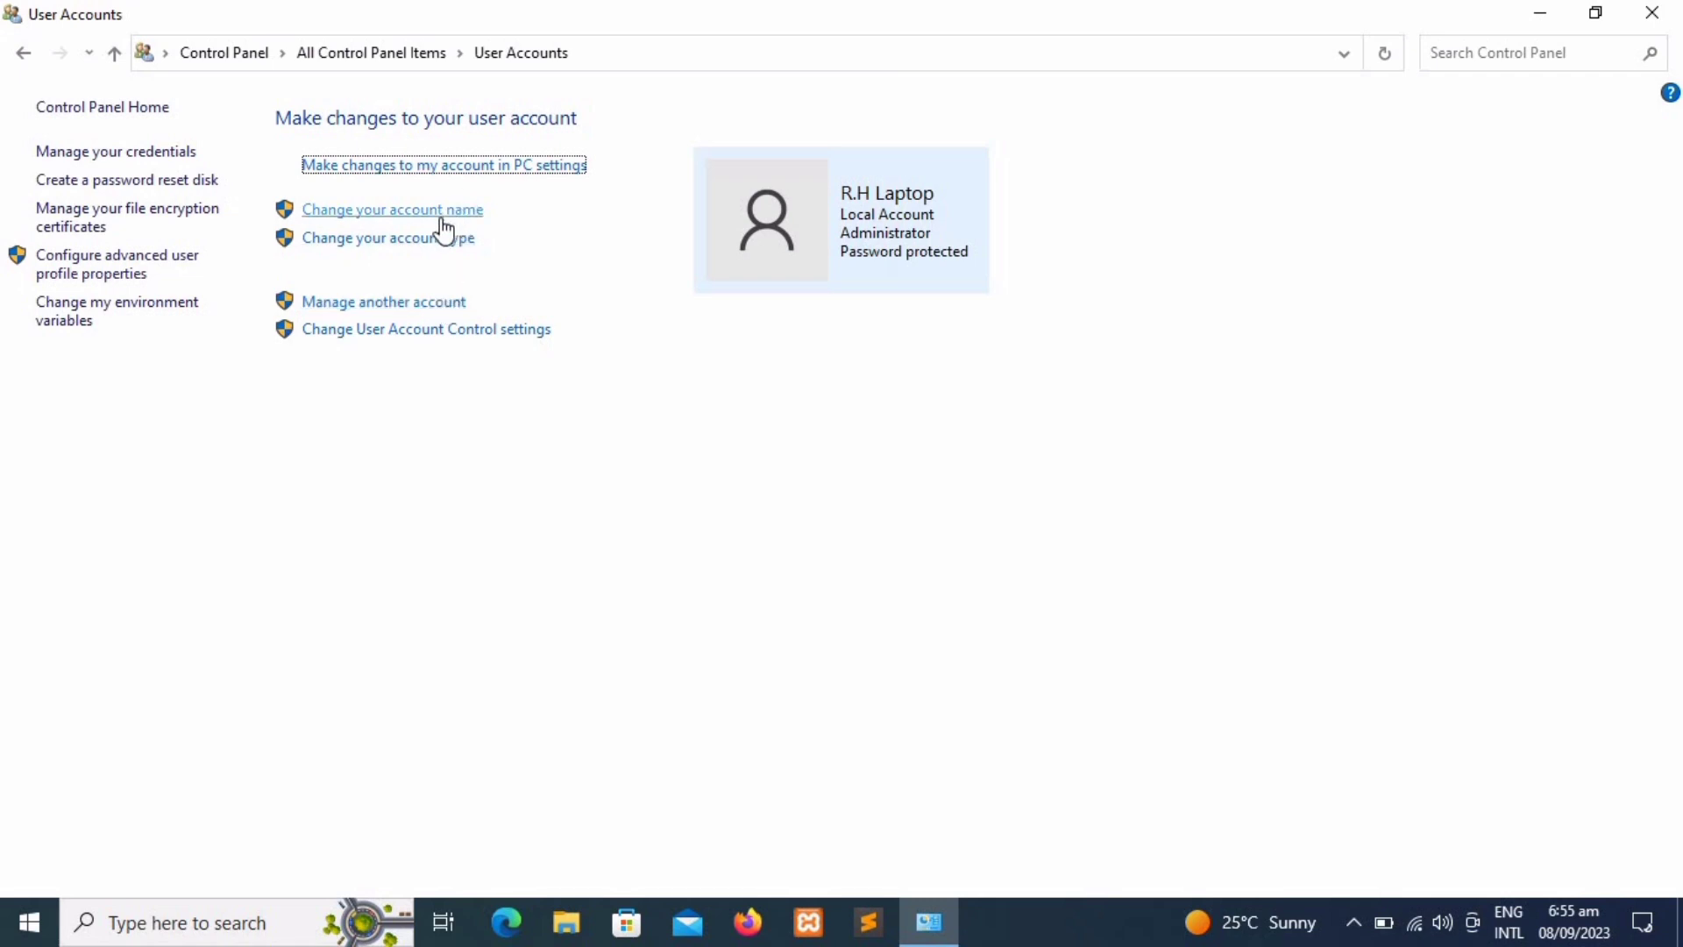
pyautogui.click(400, 307)
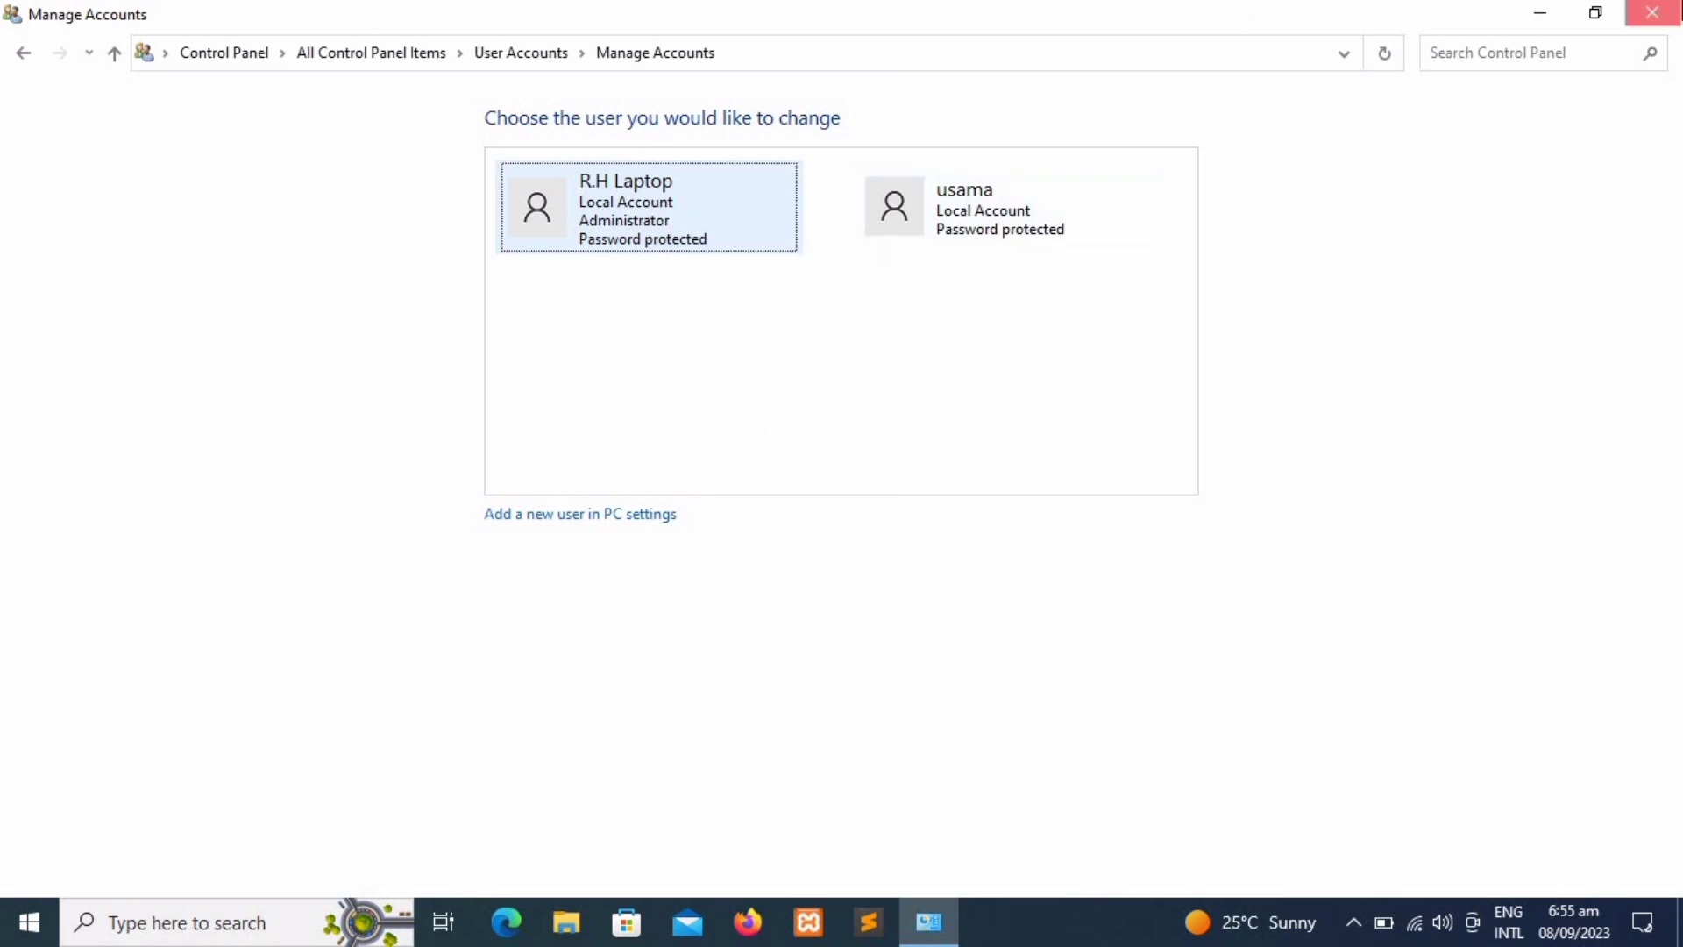
pyautogui.click(1652, 12)
# Step: From the Start menu's account icon, choose Change account settings to reach Your info
pyautogui.press('super')
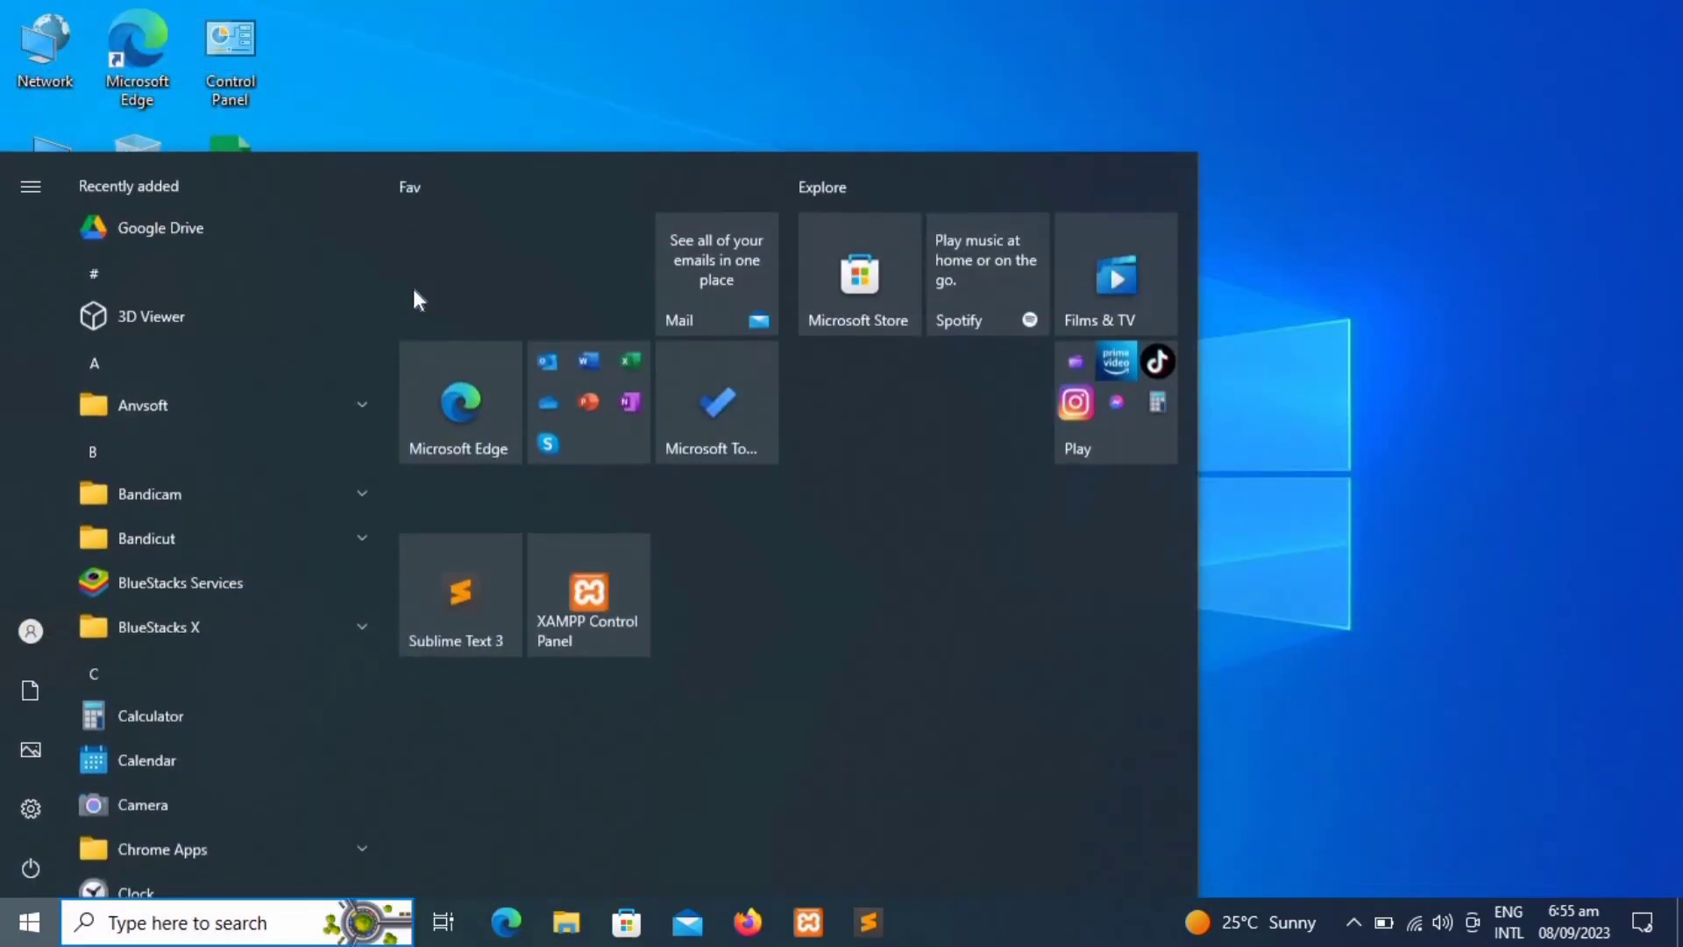
pyautogui.moveTo(12, 631)
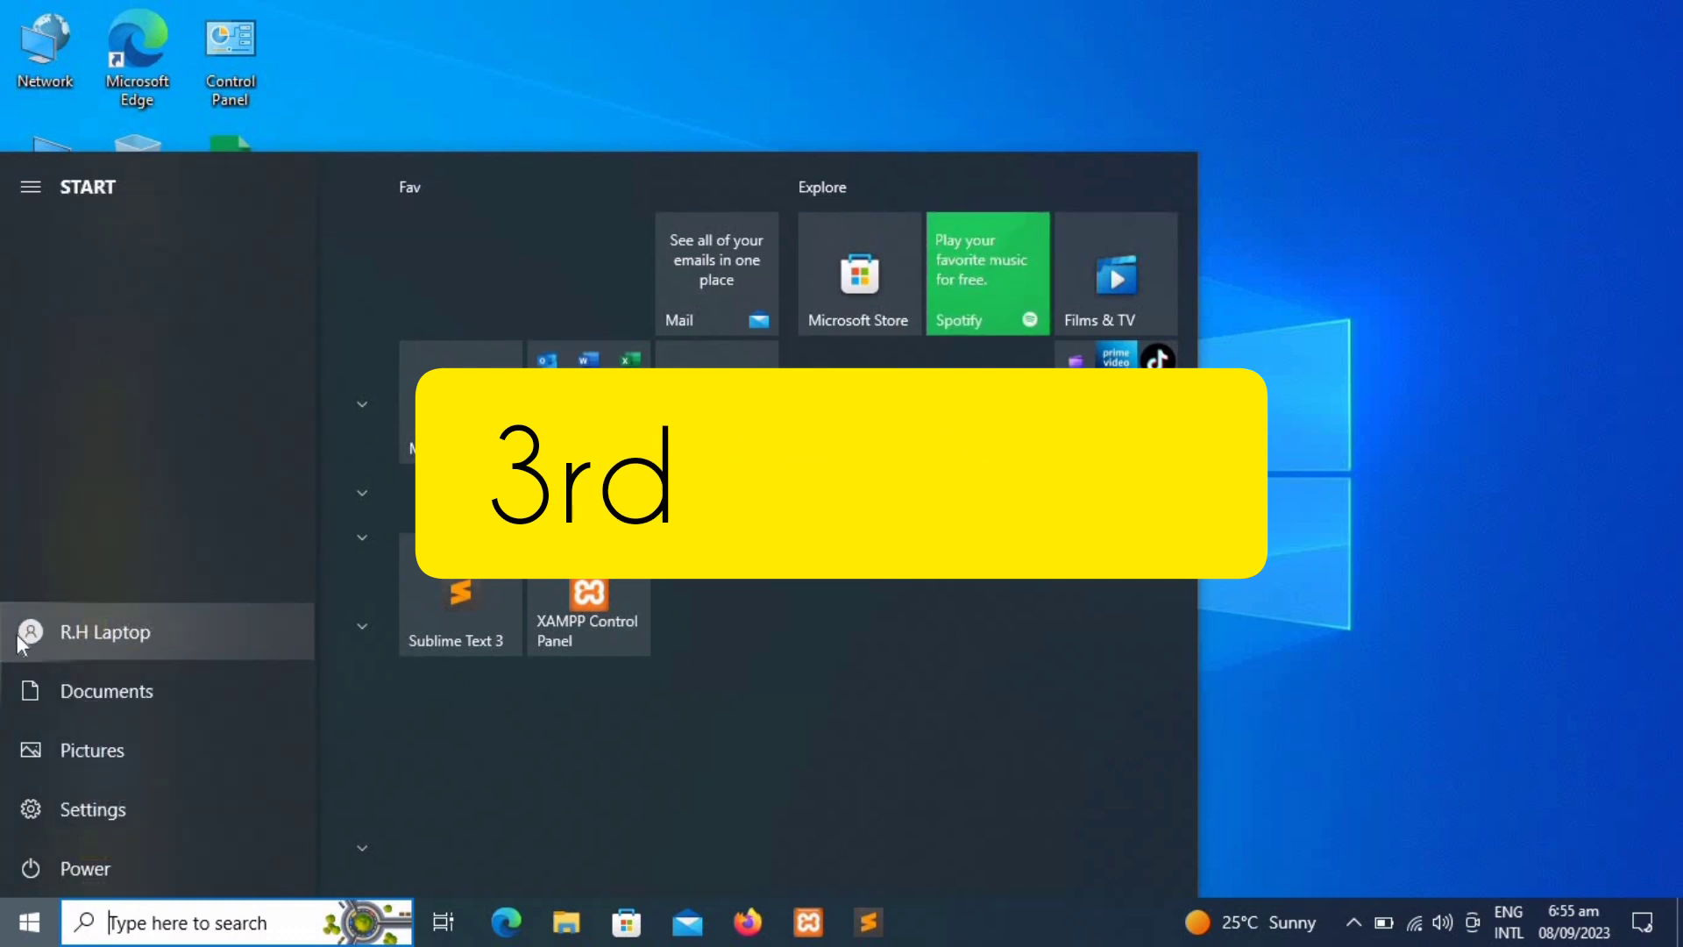
pyautogui.click(19, 638)
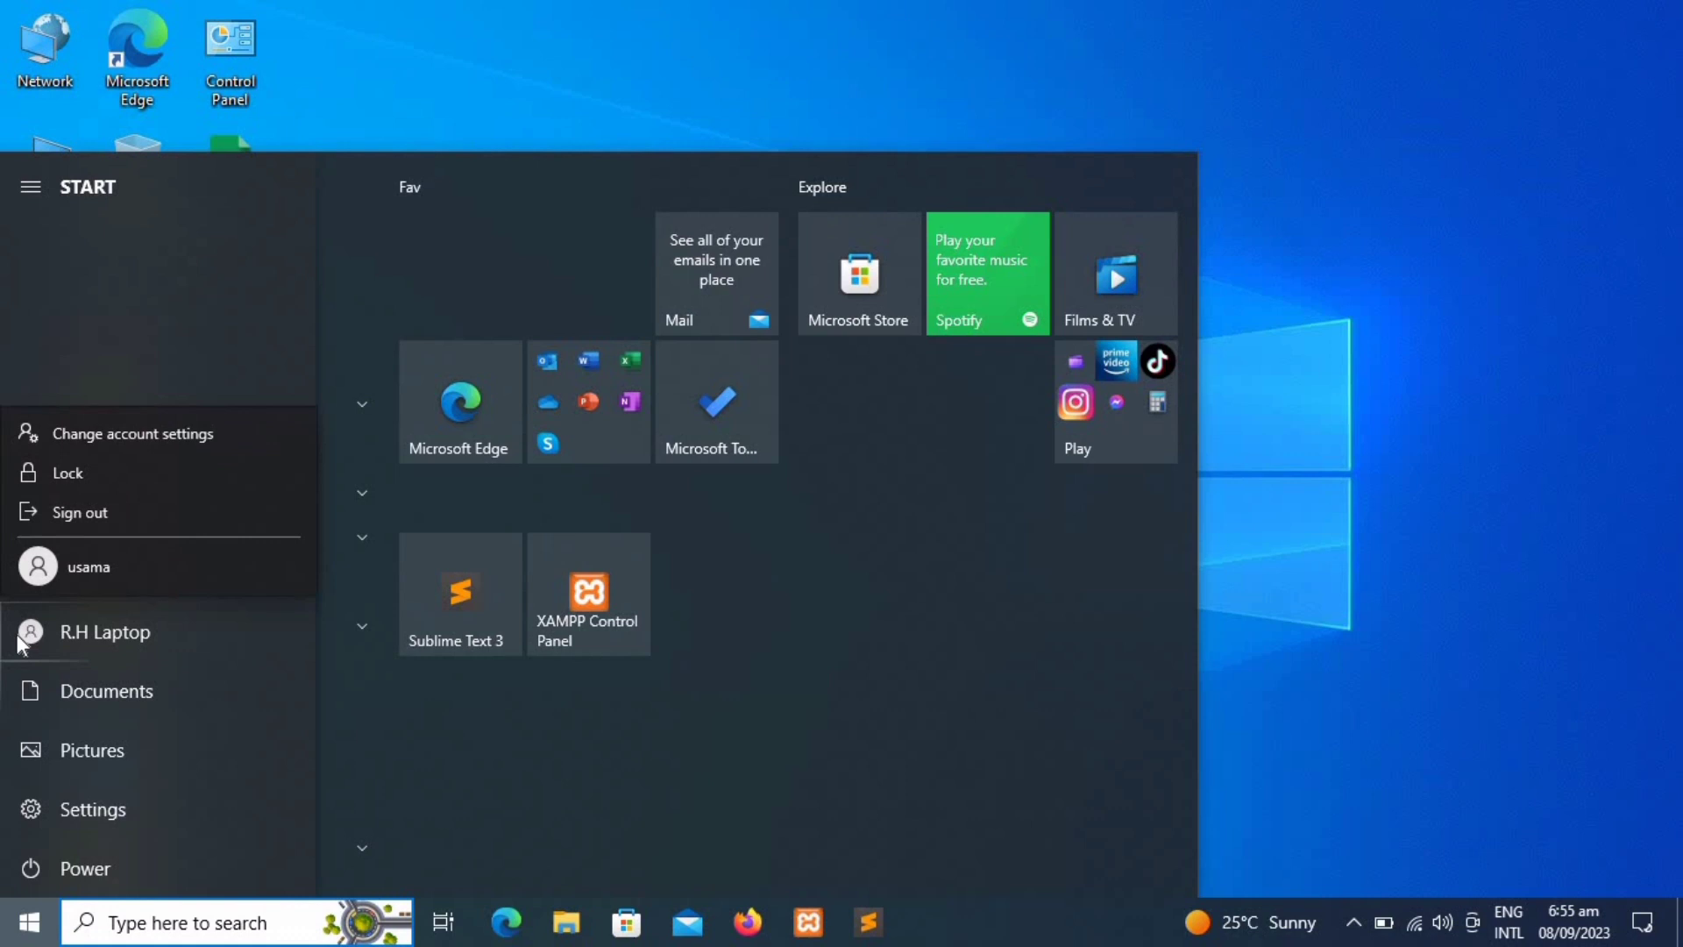
pyautogui.click(133, 433)
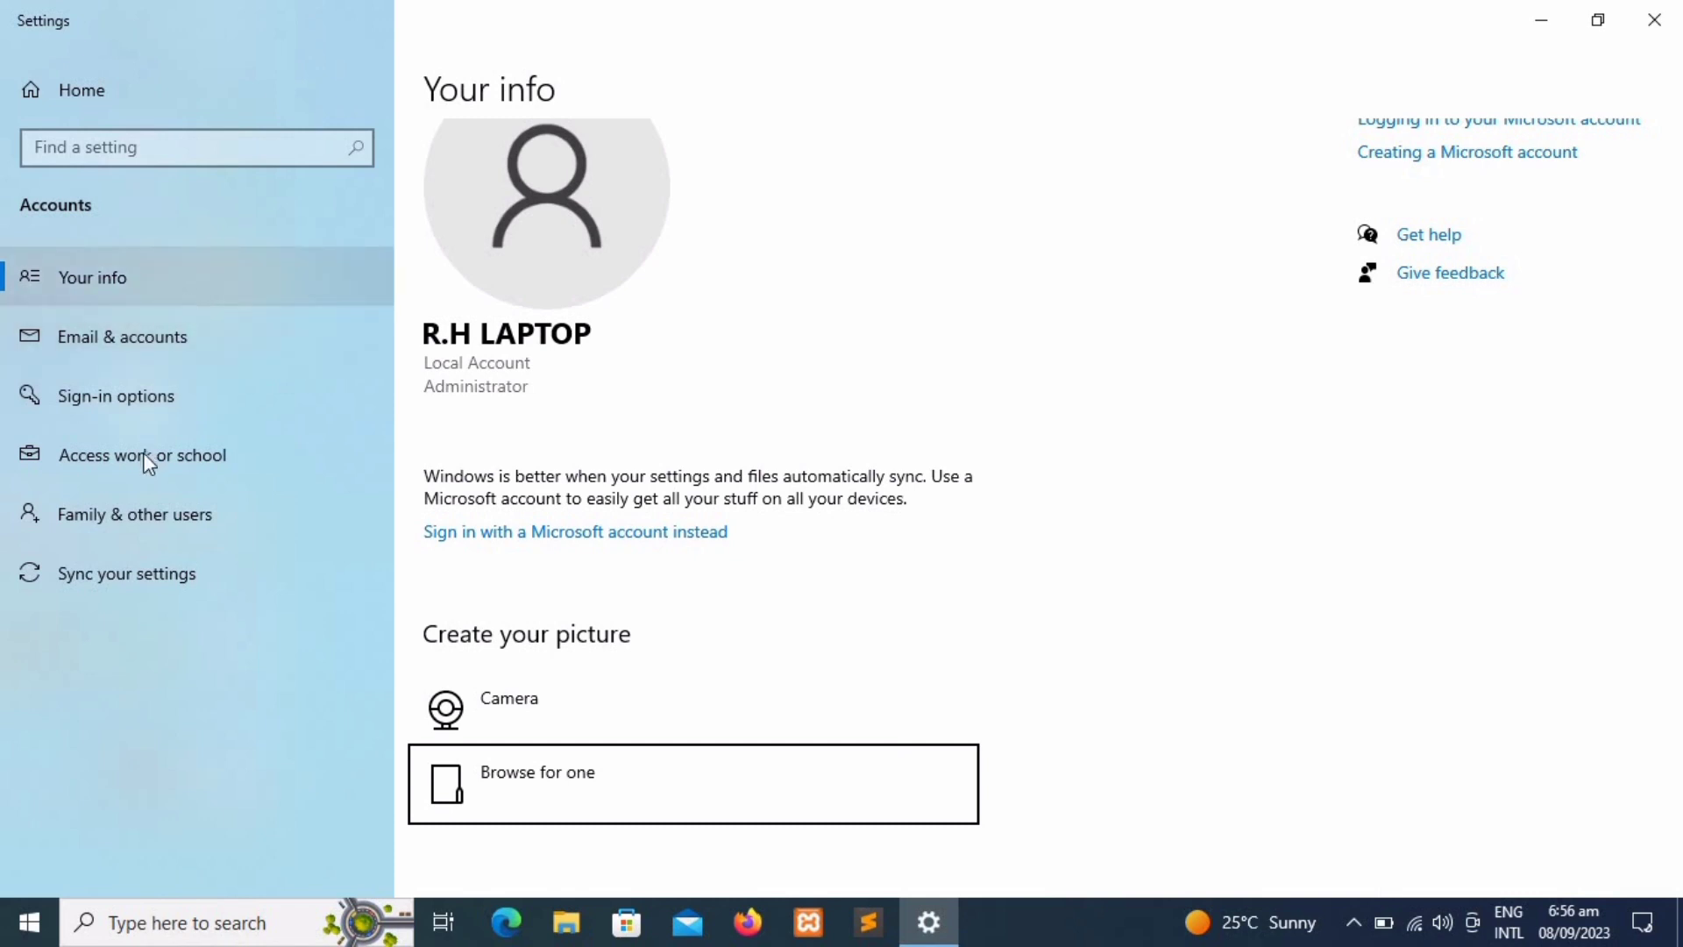
# Step: Abandon adding an email account, then open the Family & other users page
pyautogui.click(218, 346)
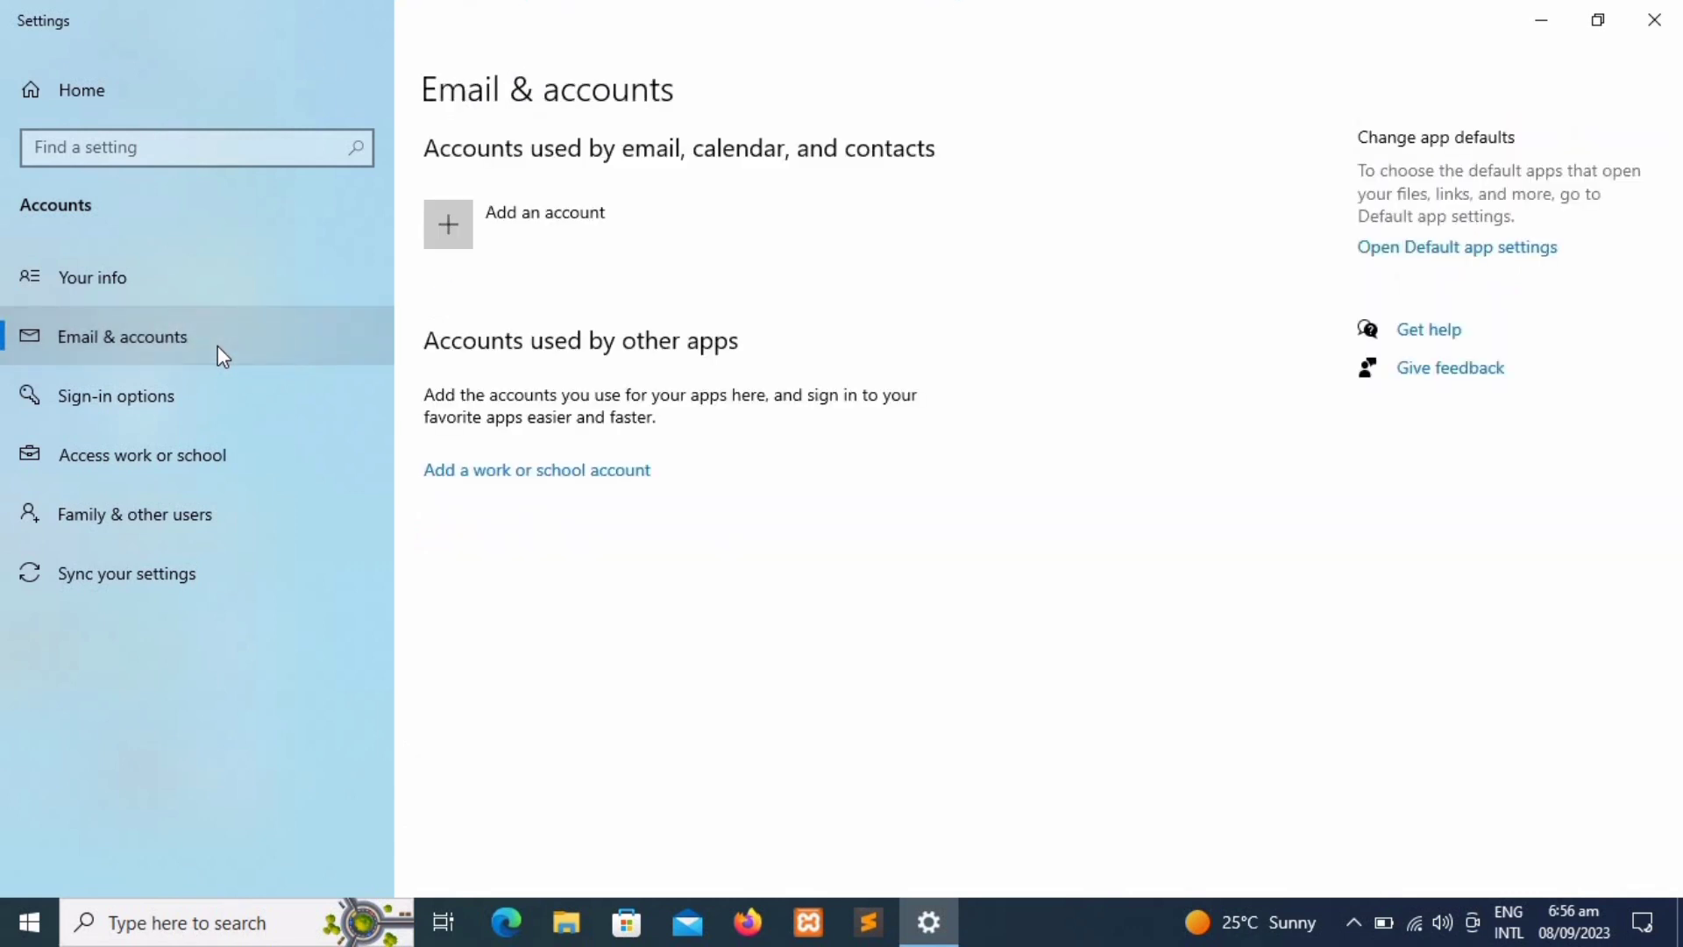
pyautogui.click(448, 228)
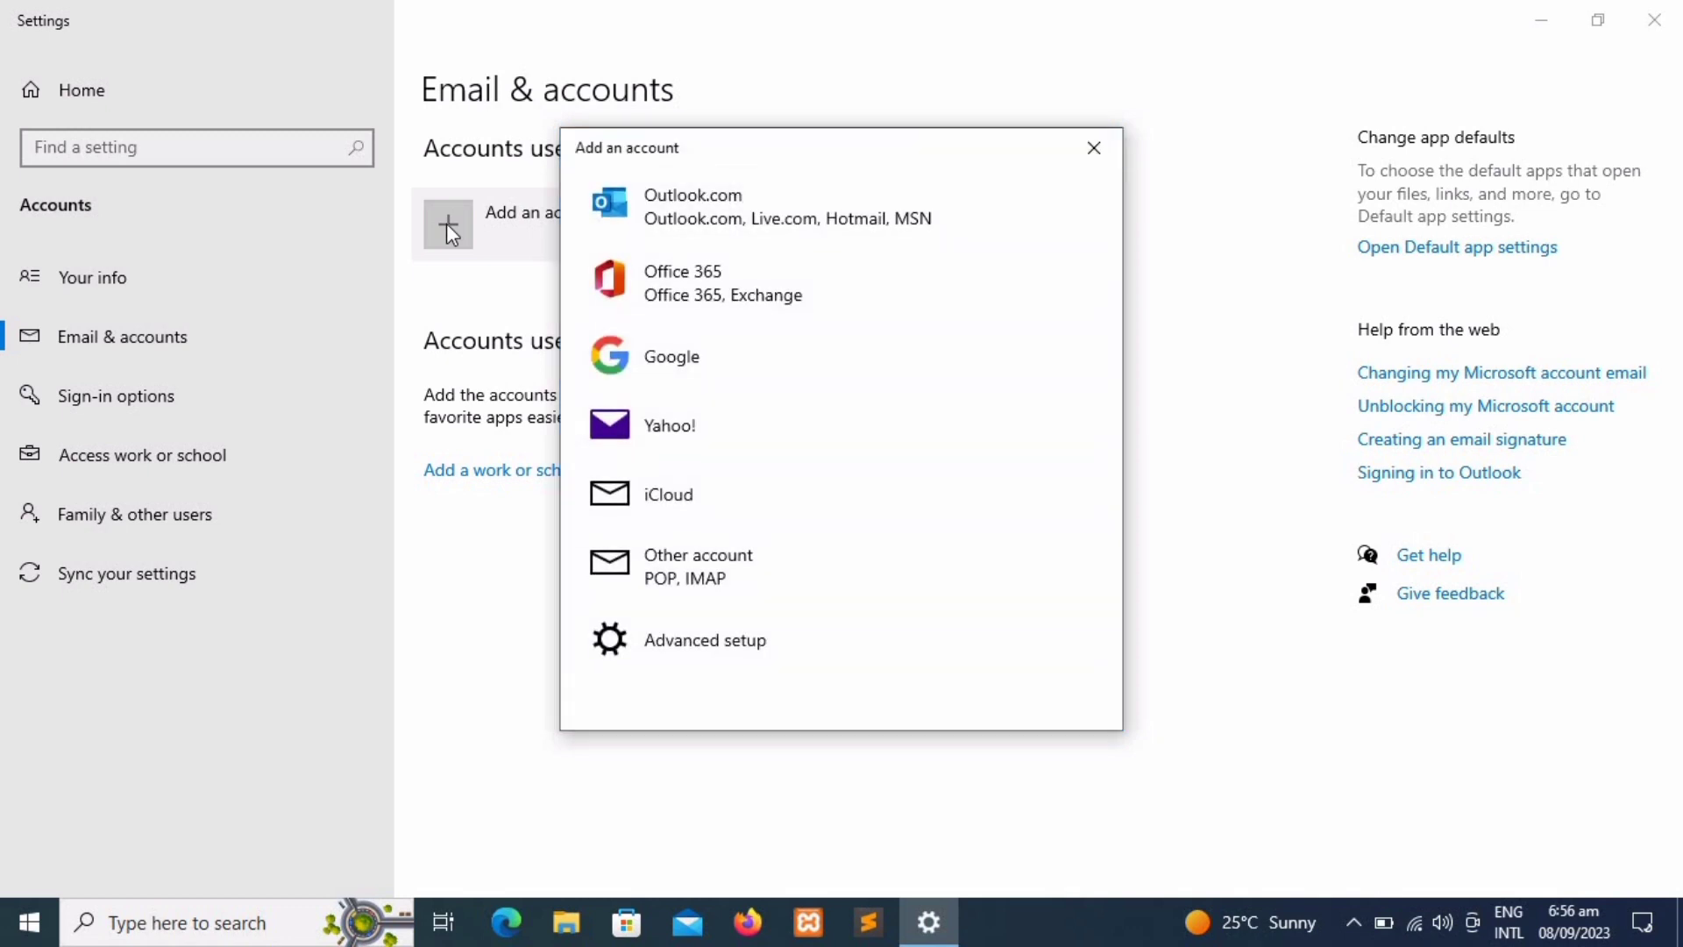
pyautogui.click(755, 638)
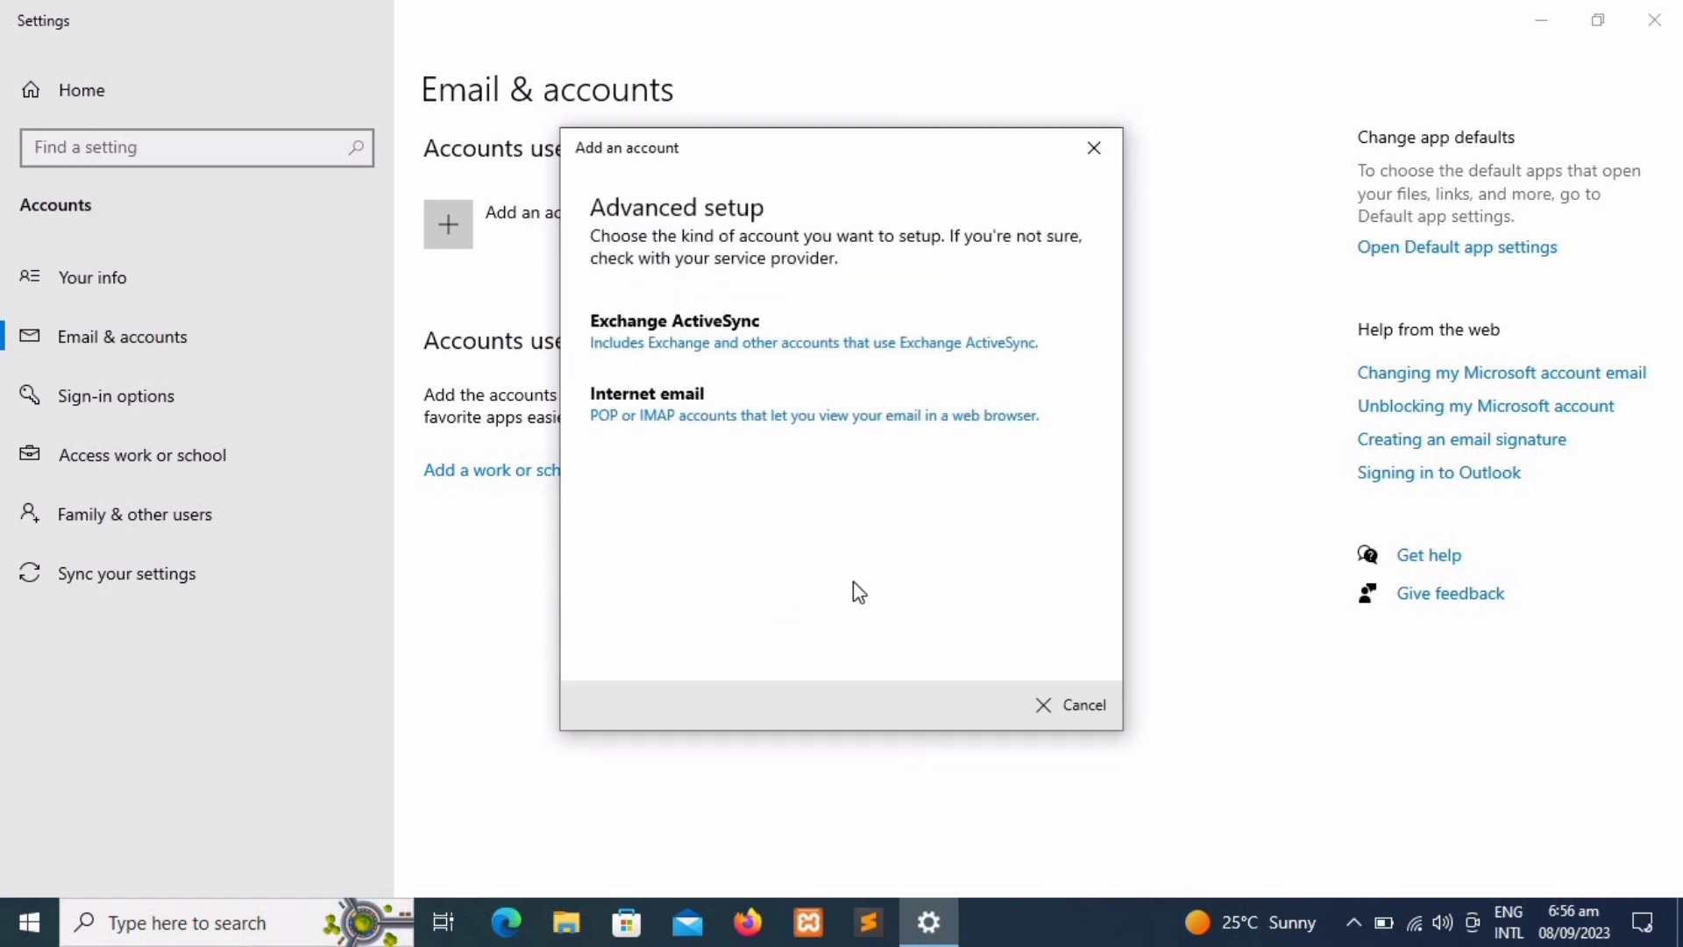
pyautogui.click(1055, 719)
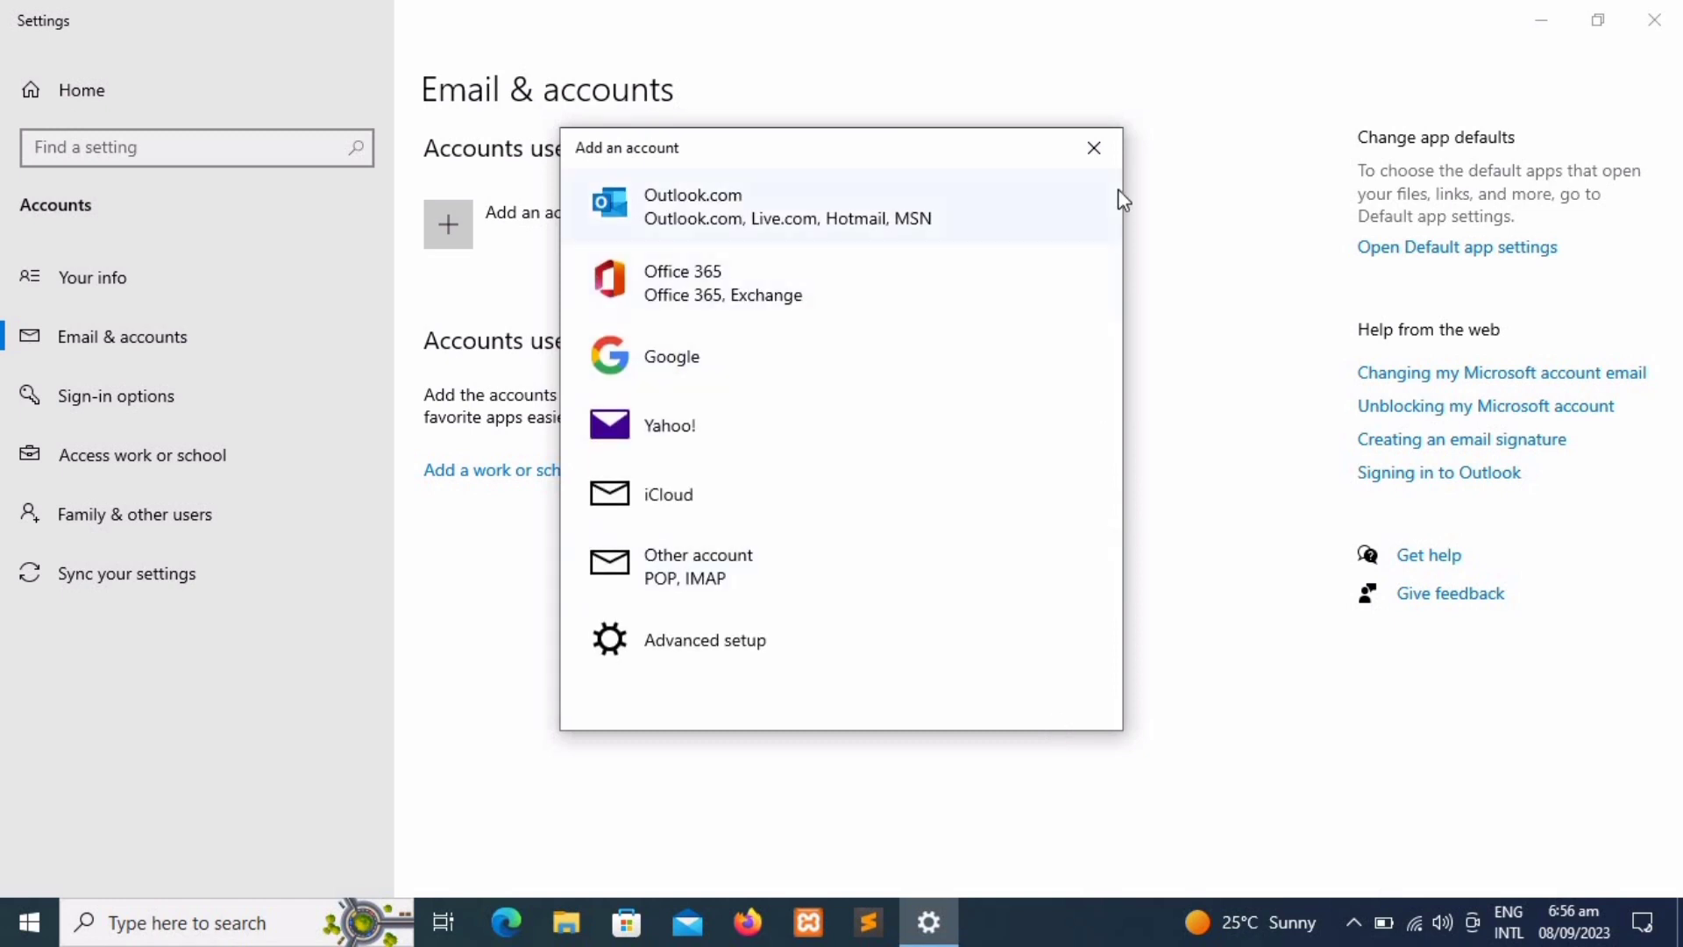
pyautogui.click(1094, 149)
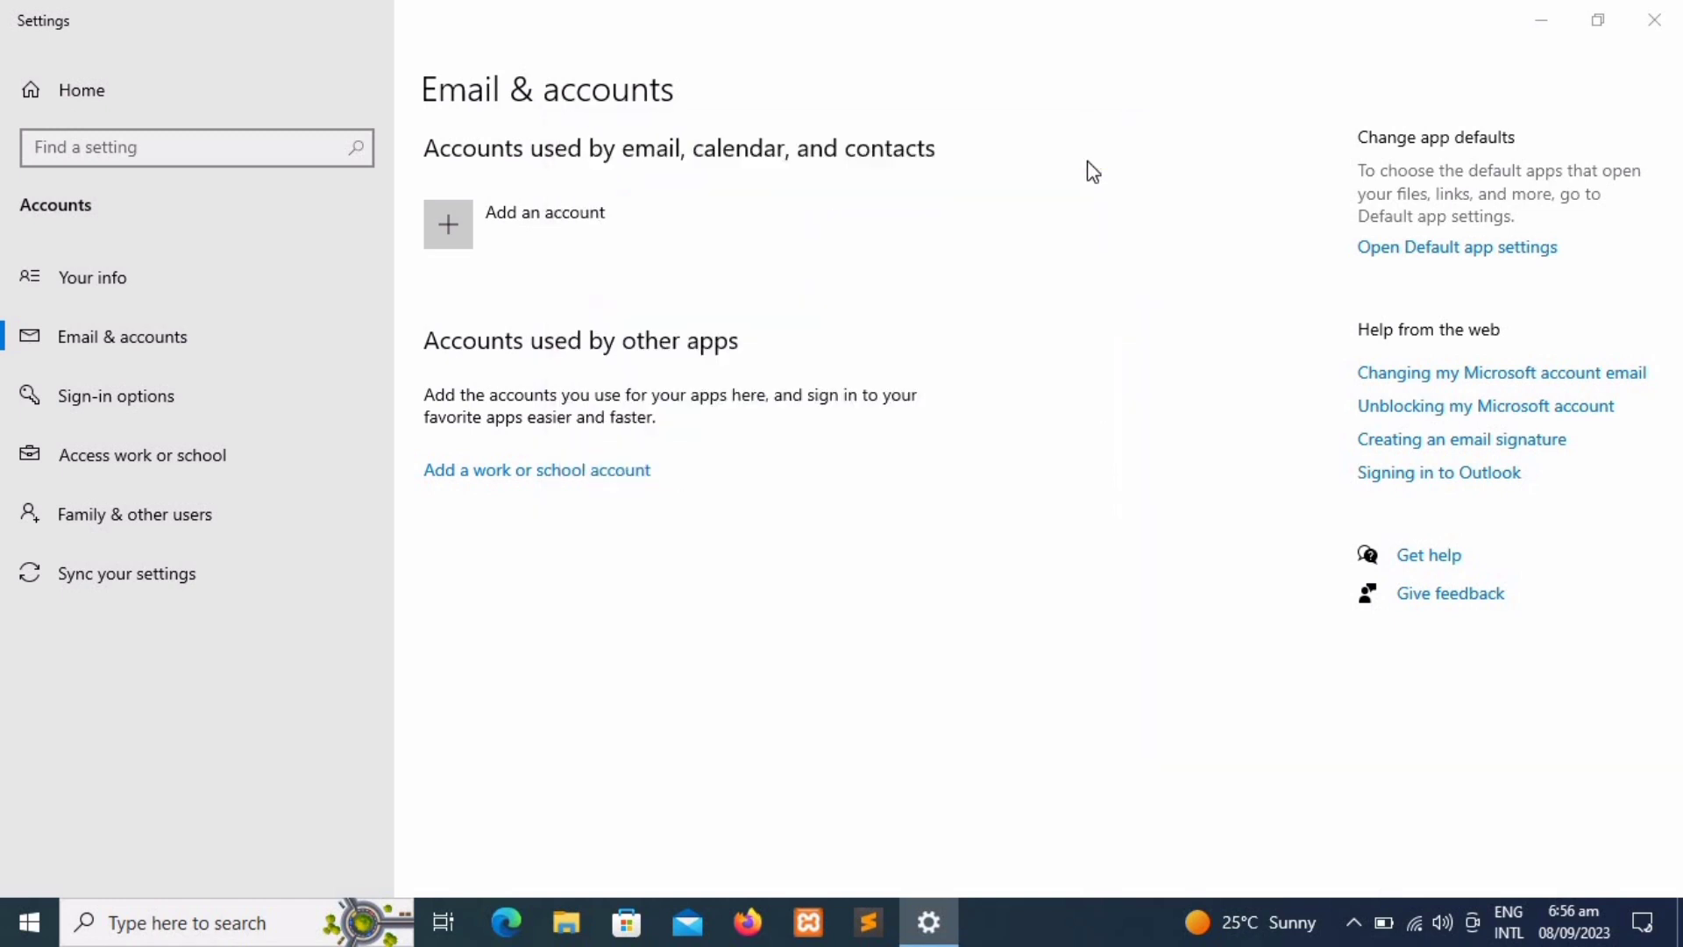
pyautogui.click(48, 408)
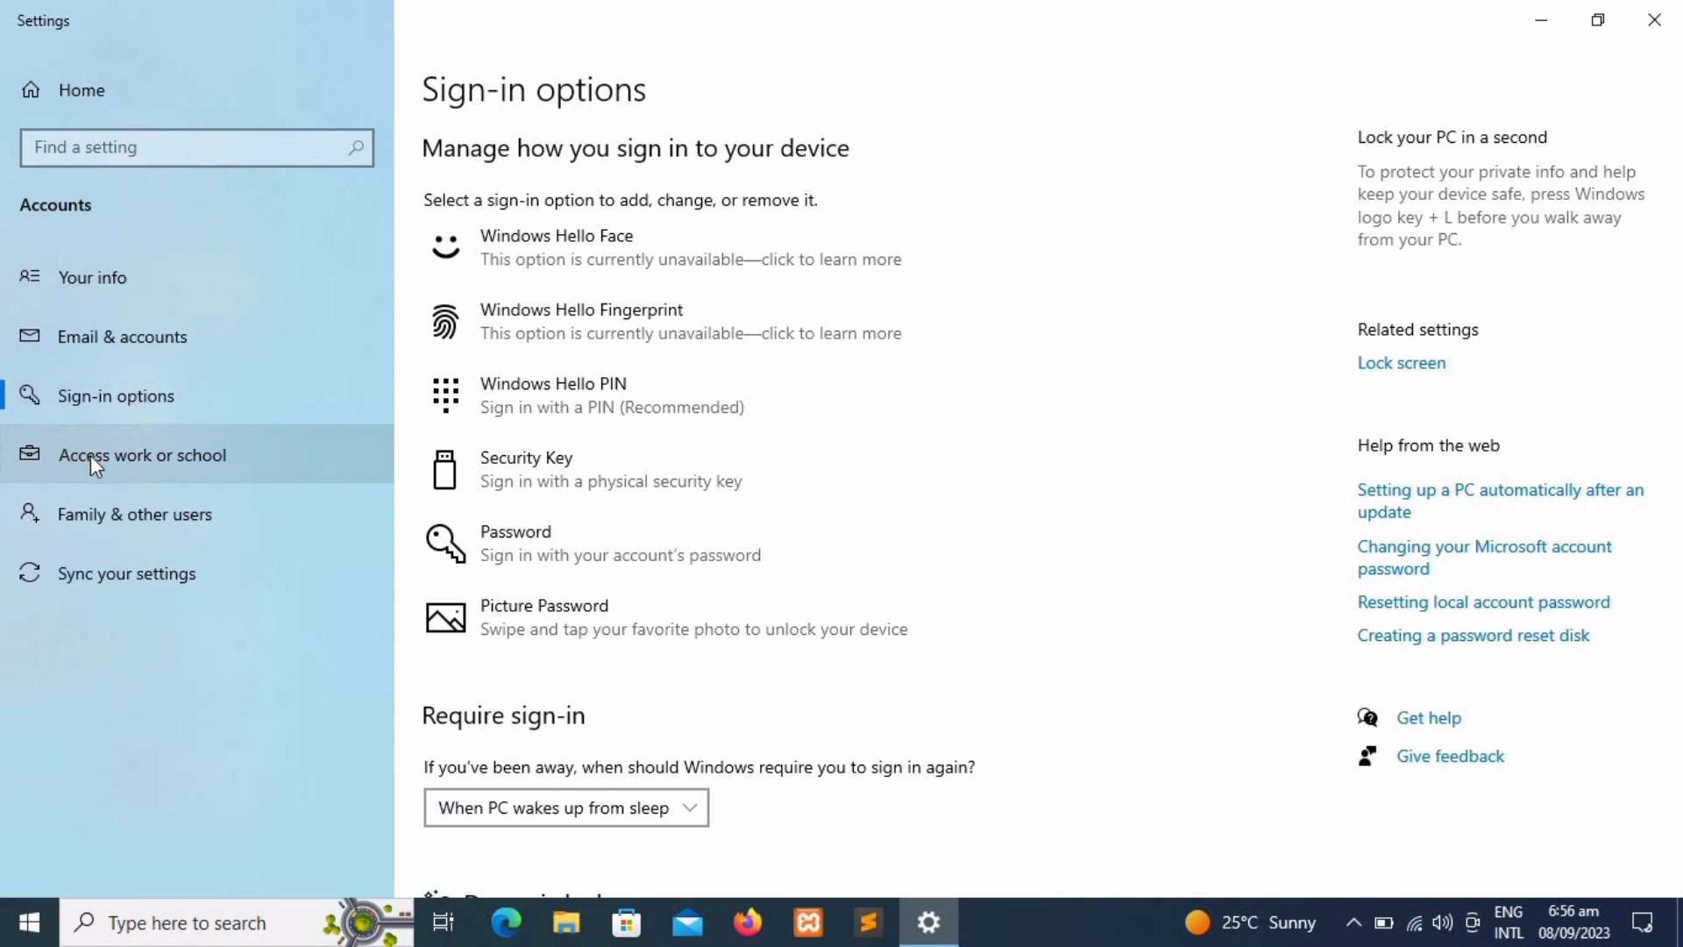
pyautogui.click(151, 510)
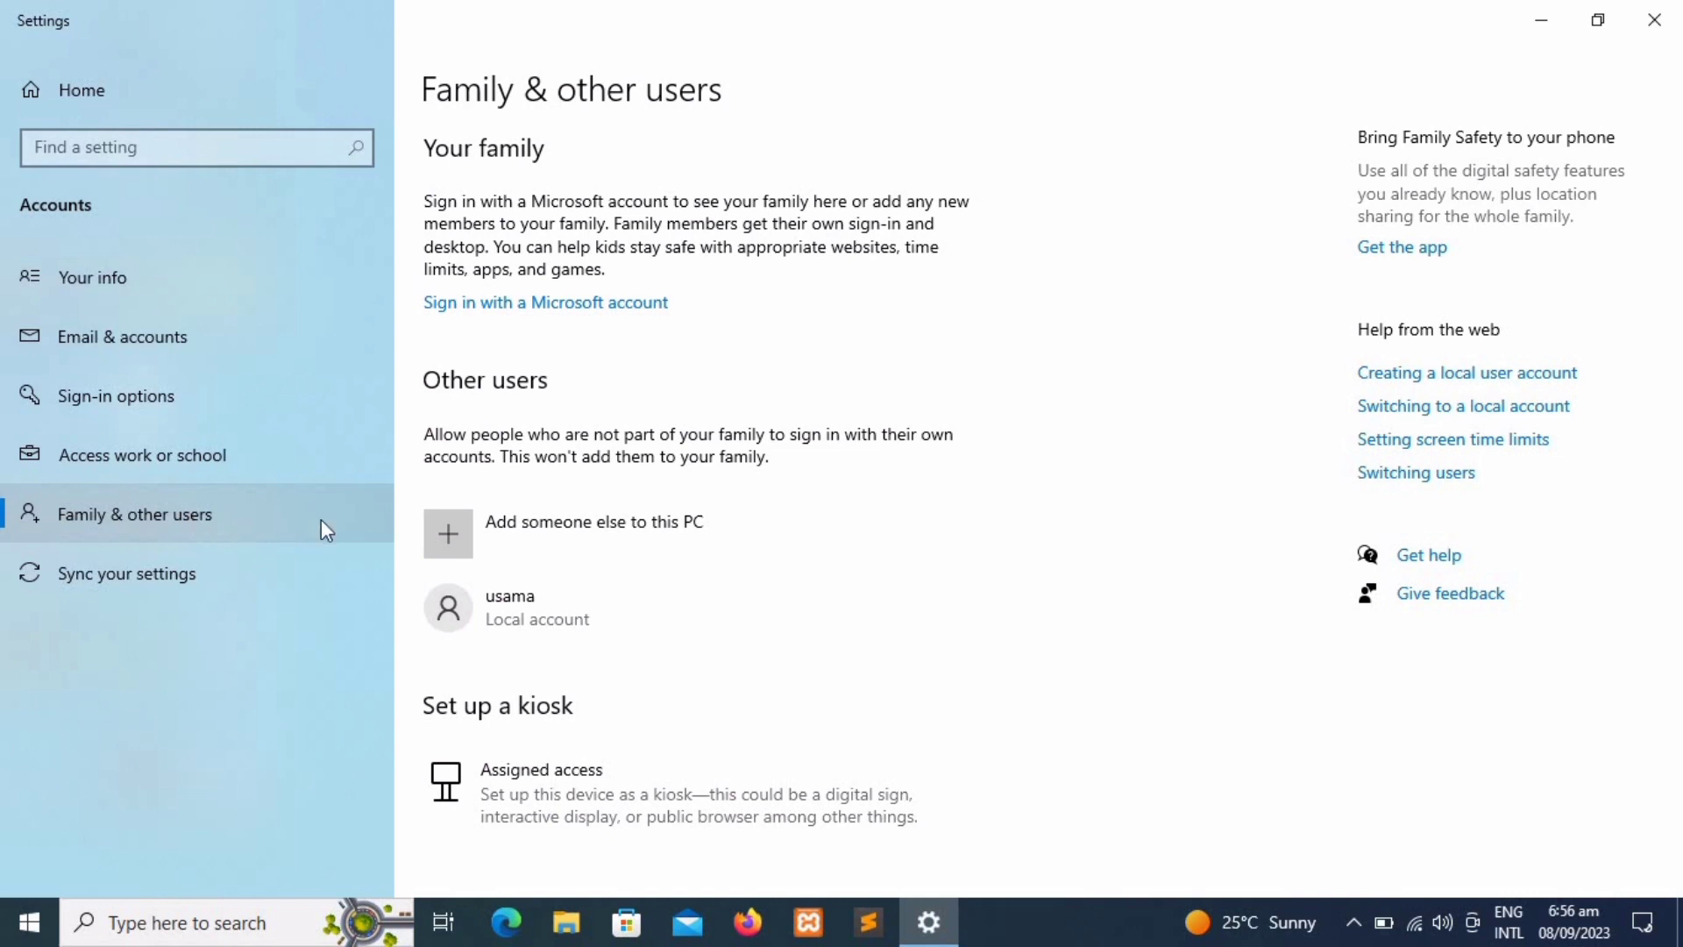
# Step: Reach the no-Microsoft-account user form, back out without creating it, and close Settings
pyautogui.click(450, 546)
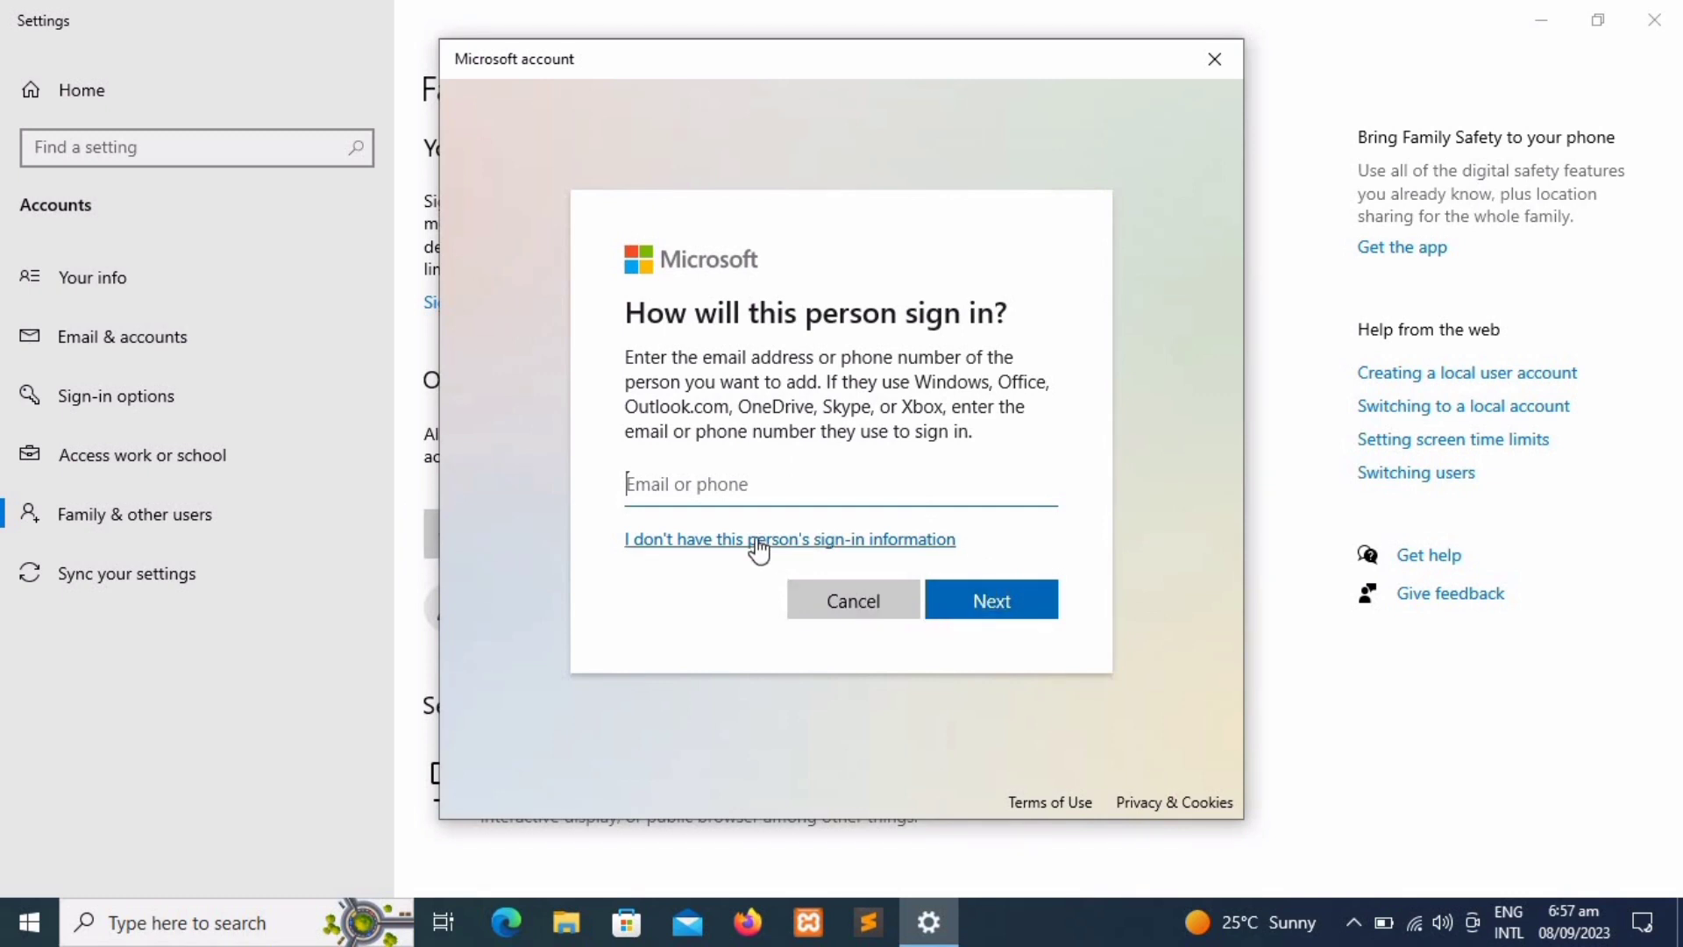
pyautogui.click(754, 539)
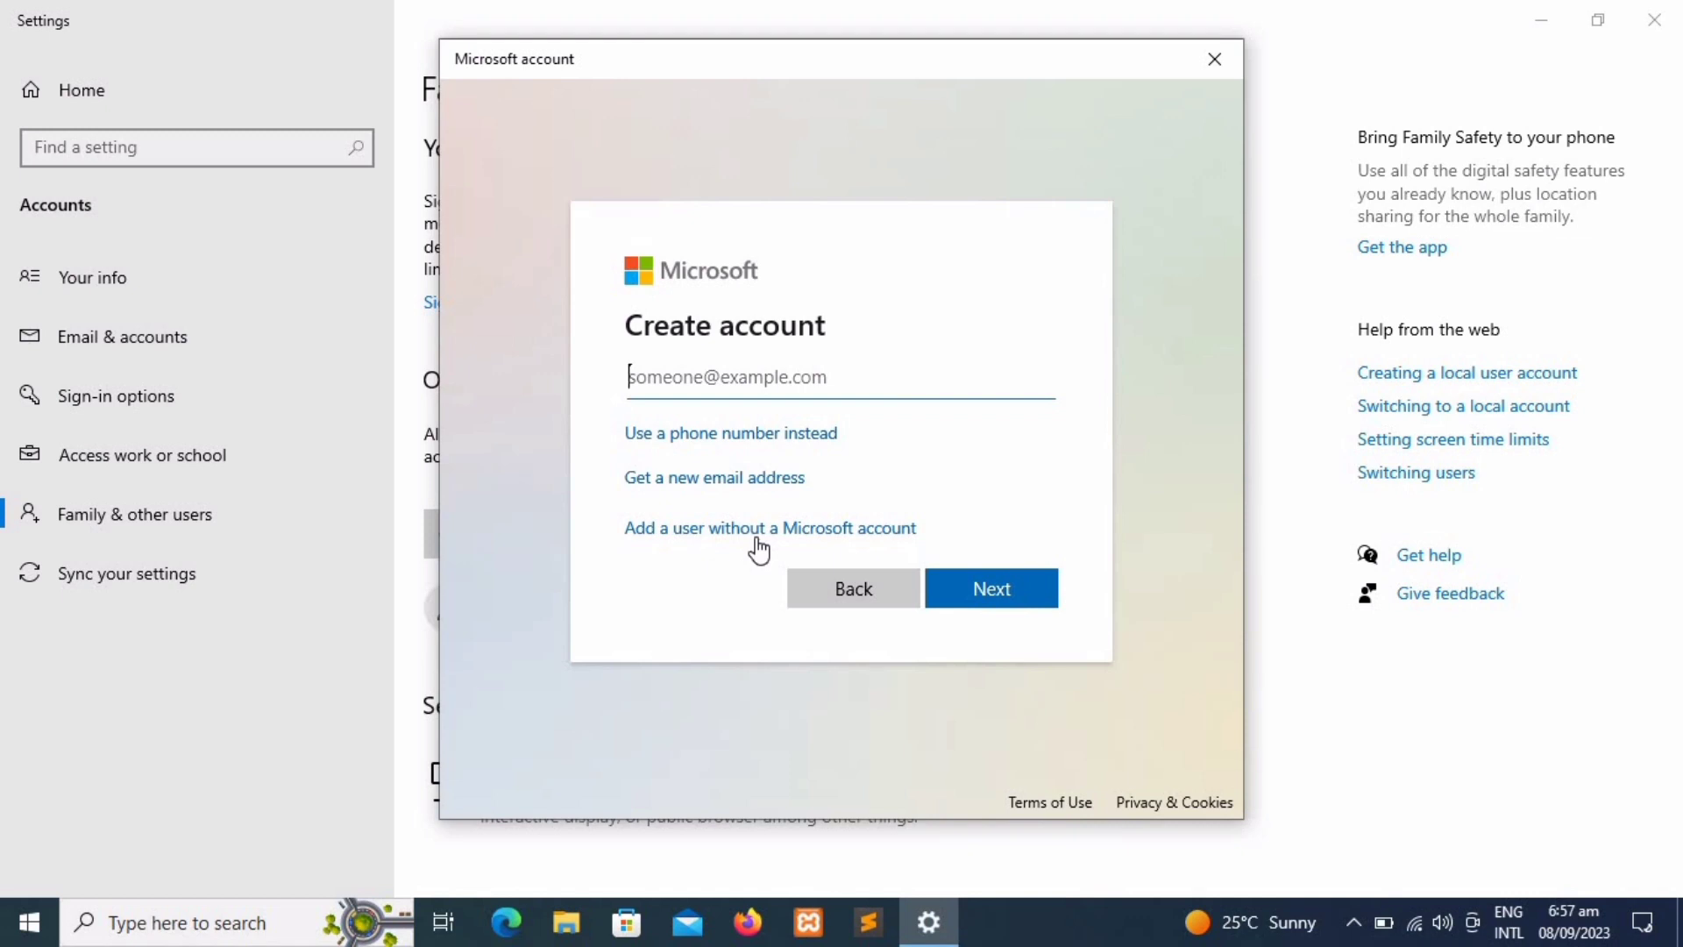
pyautogui.click(755, 537)
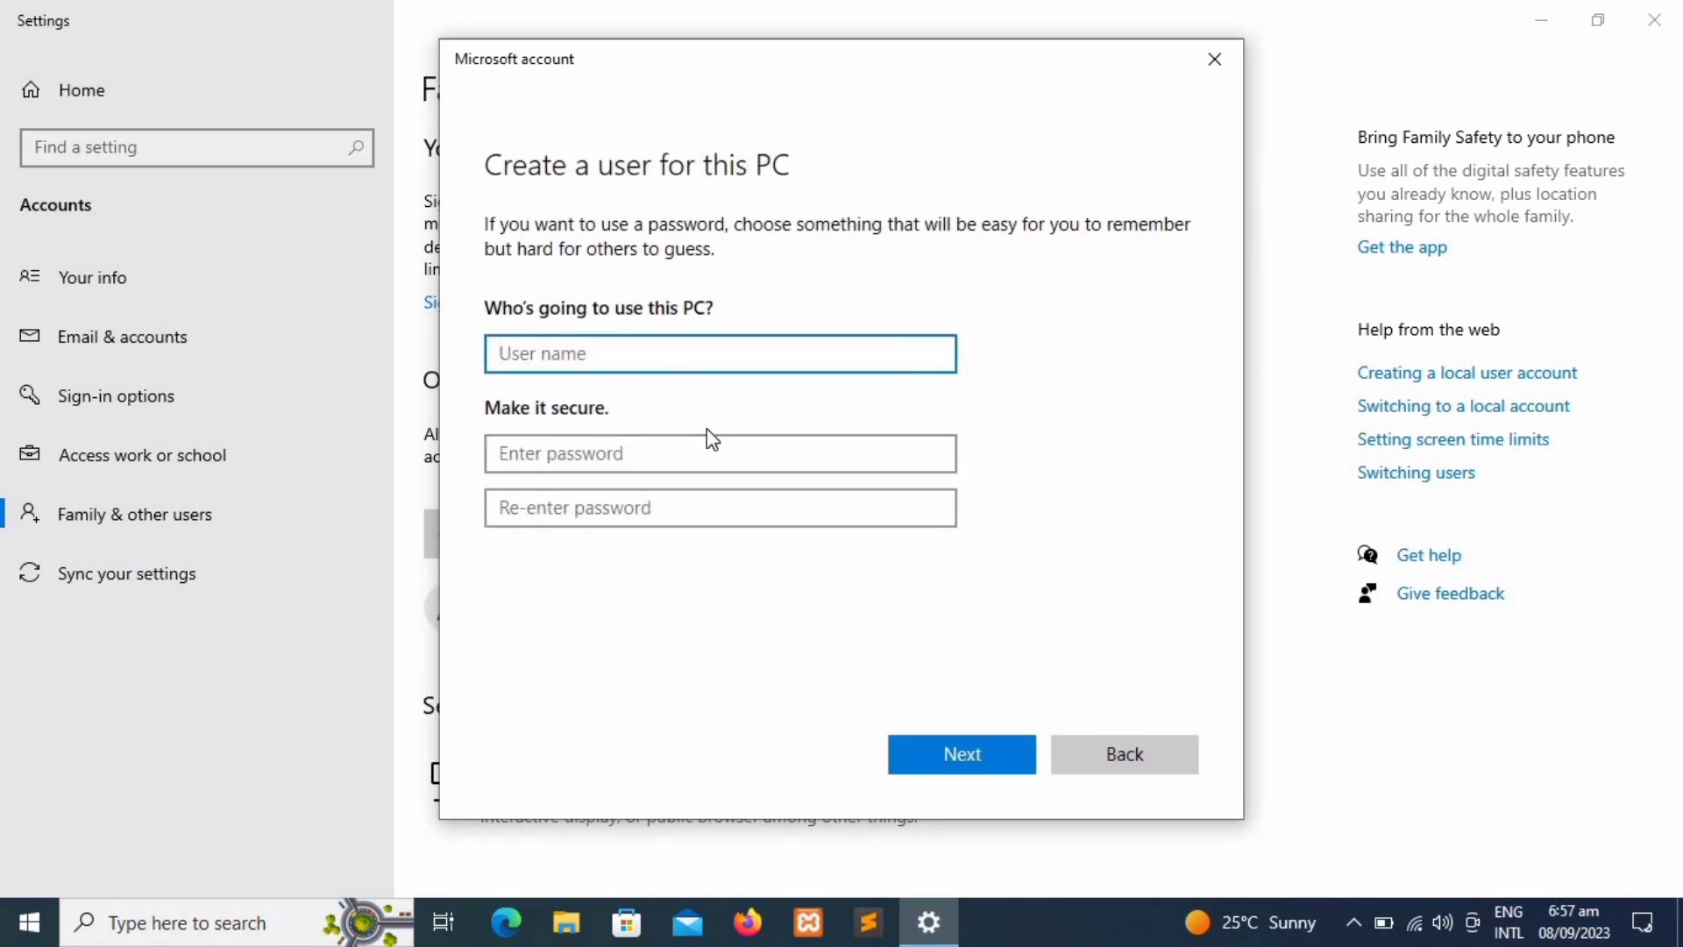
pyautogui.click(1079, 774)
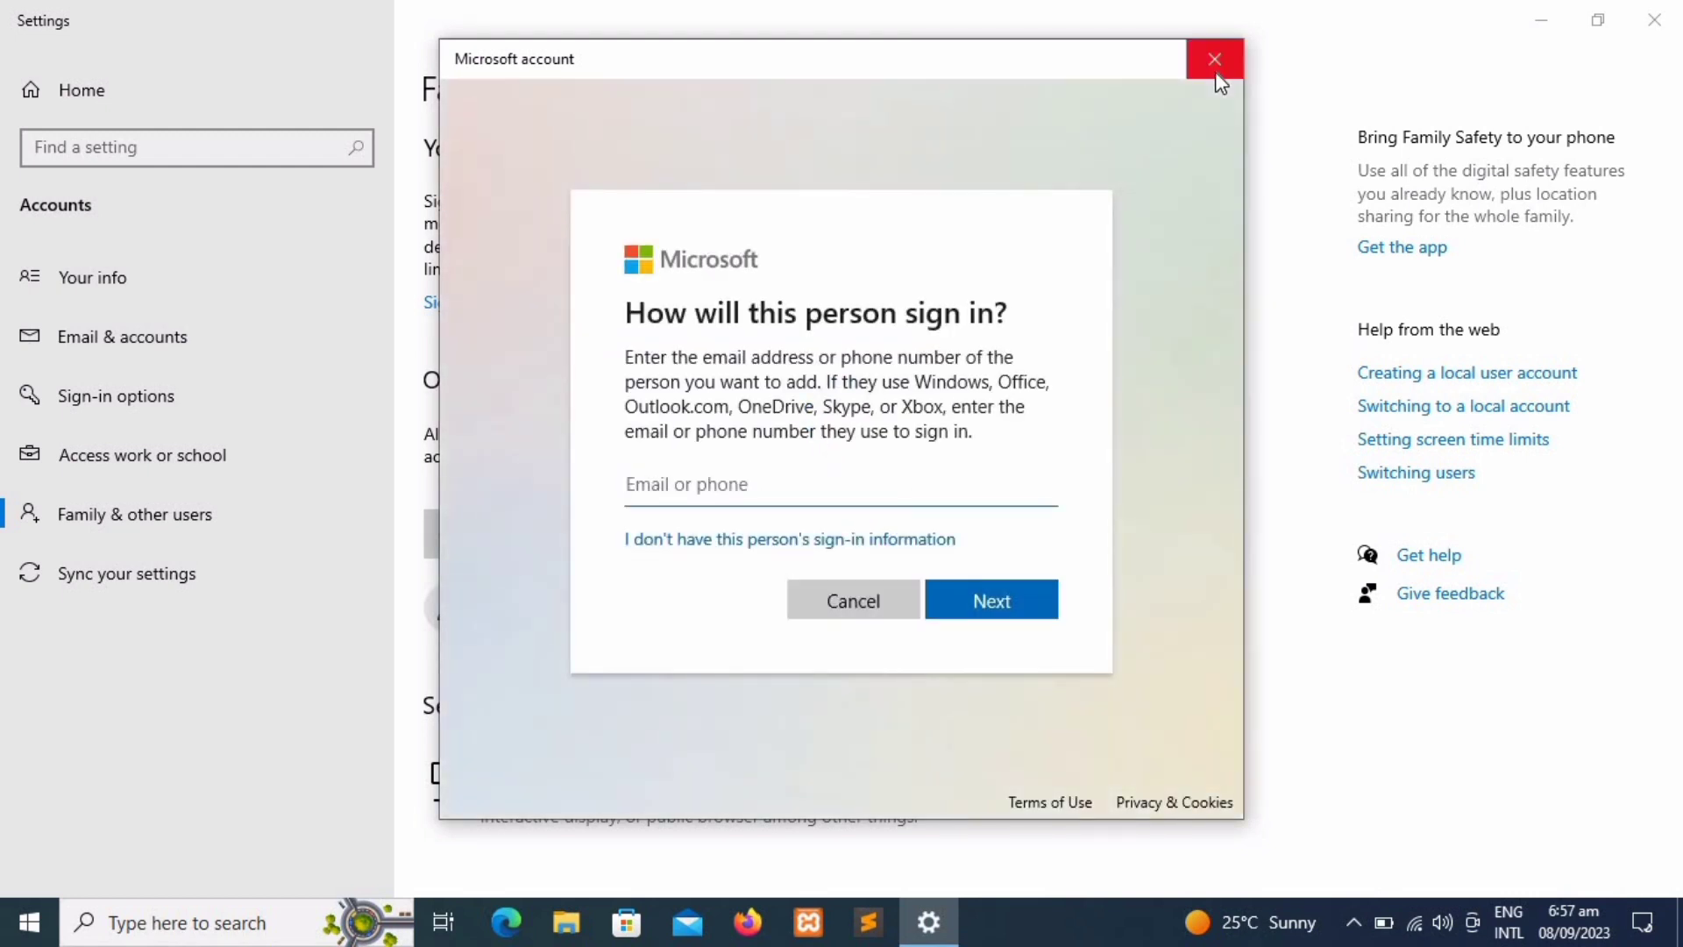
pyautogui.click(1215, 60)
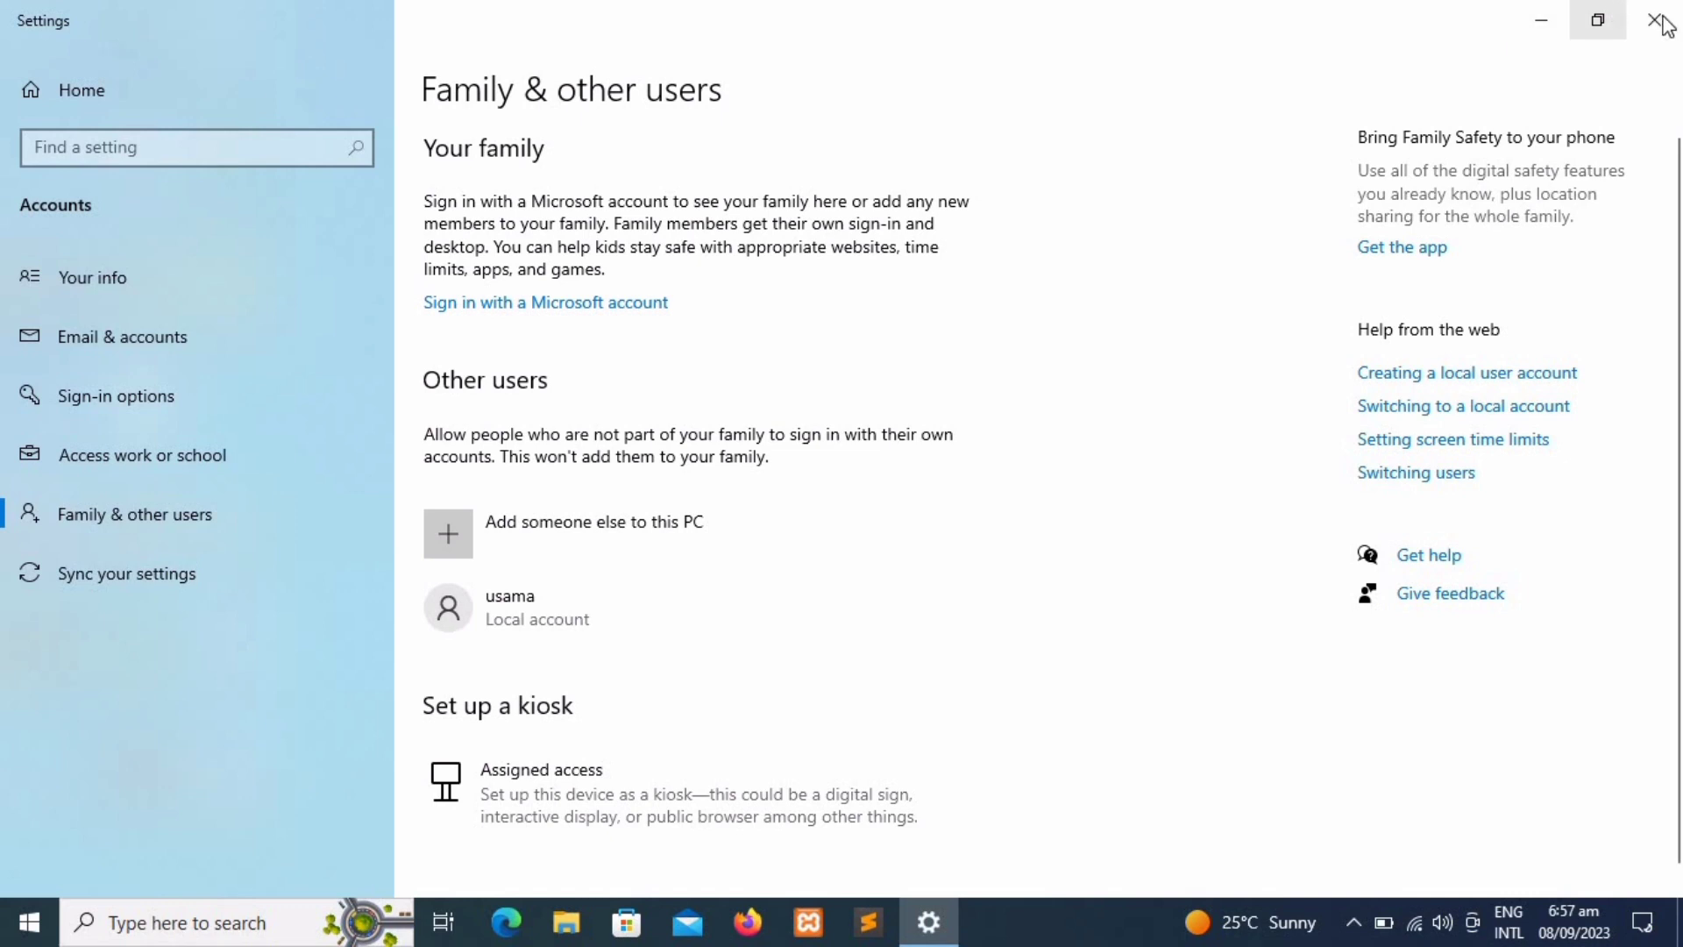
pyautogui.click(1659, 21)
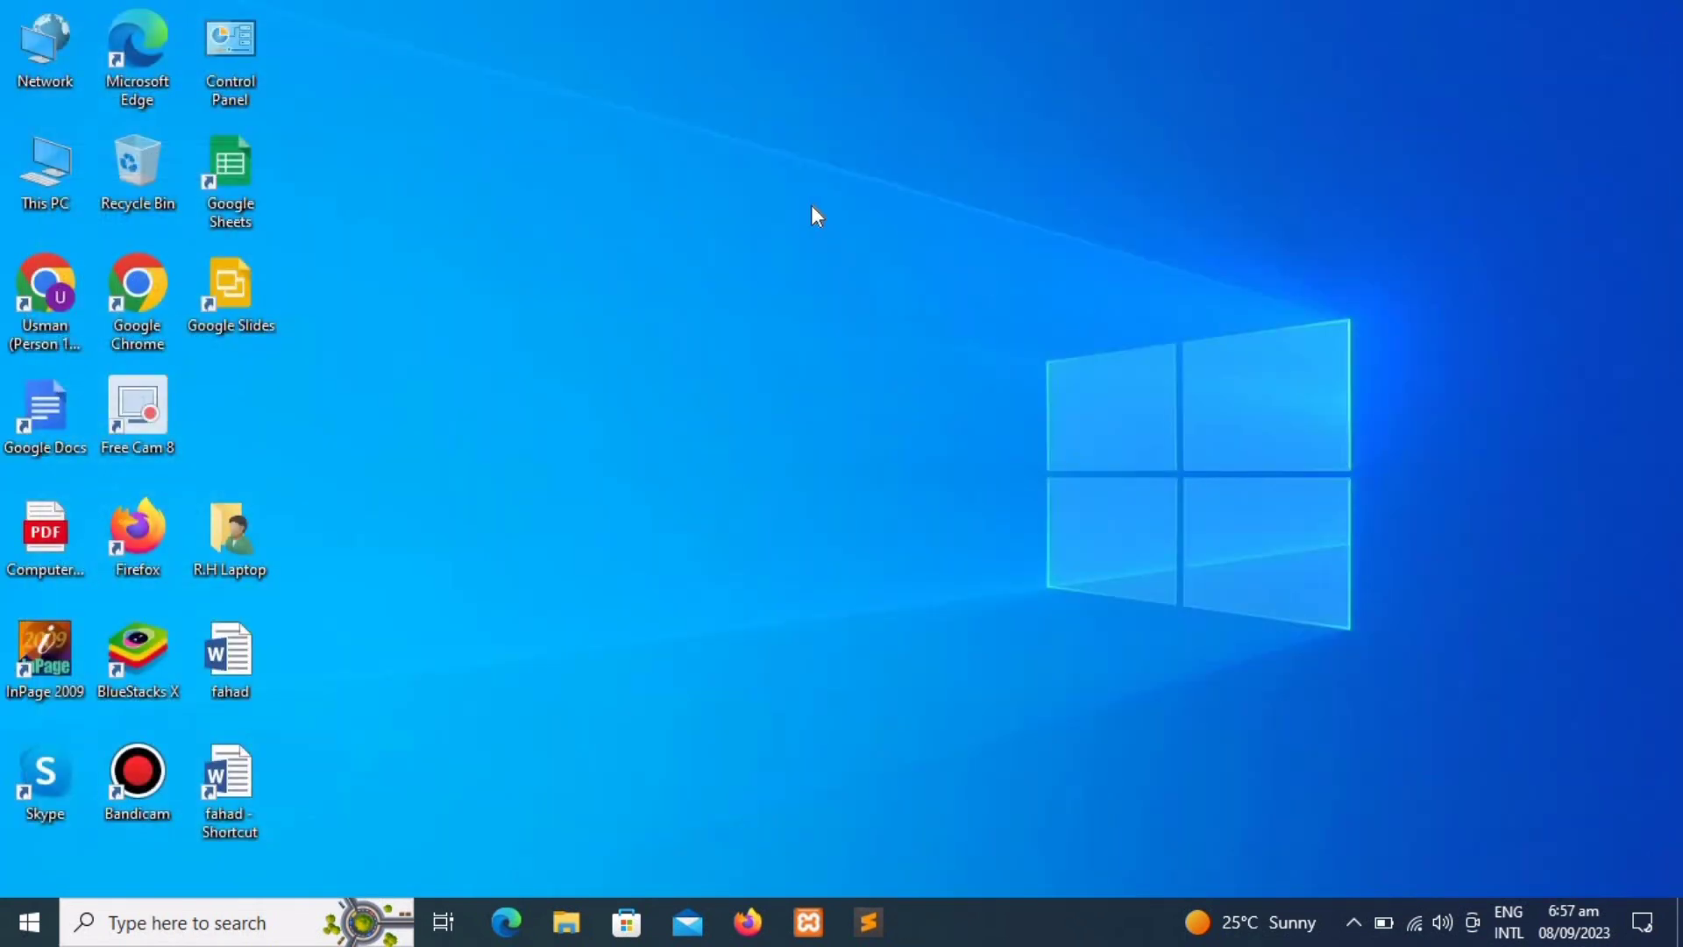
# Step: Relaunch Control Panel via Run, maximize it, and switch View by to Category
pyautogui.press('super+r')
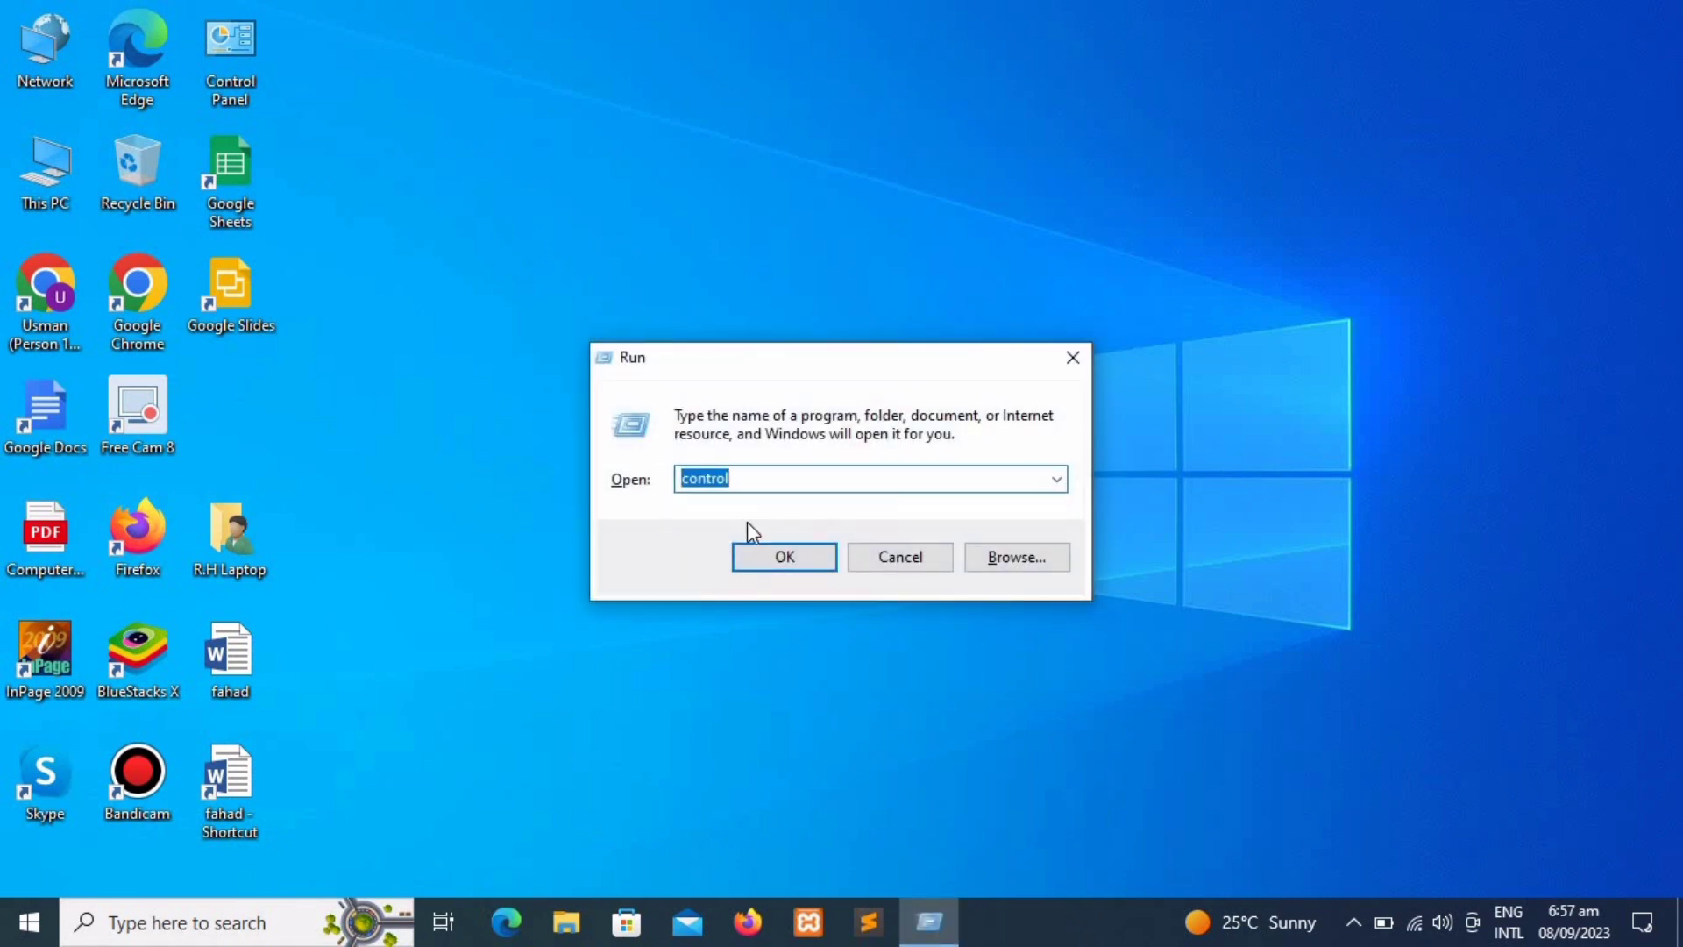
pyautogui.press('Return')
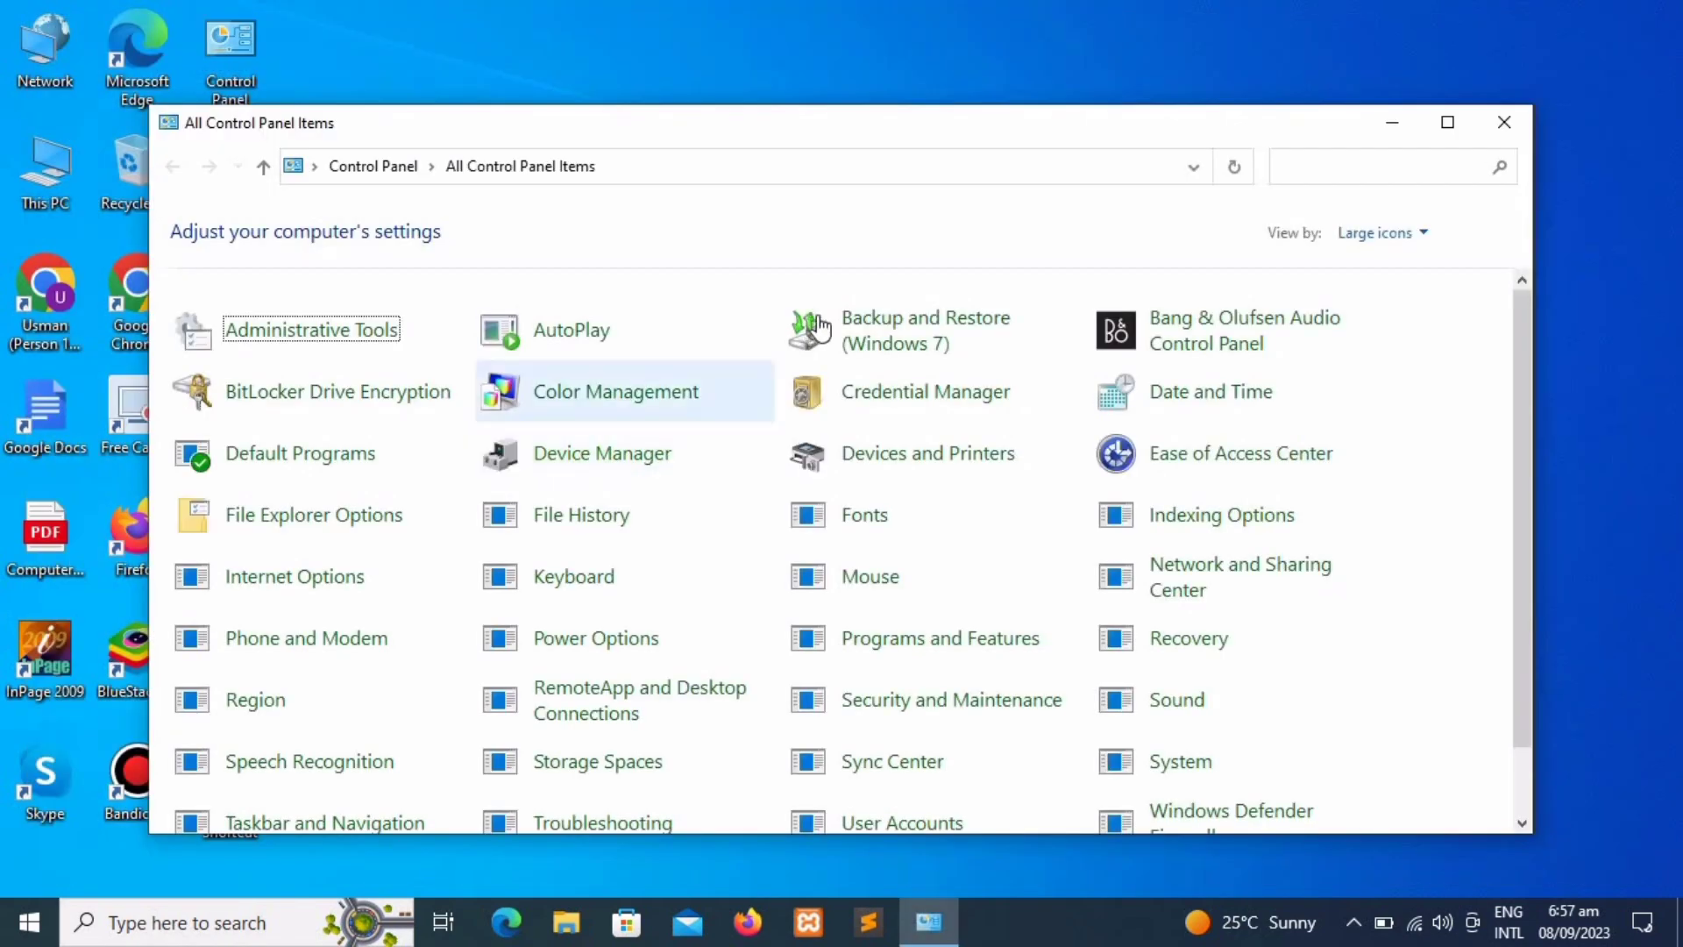
pyautogui.click(1457, 133)
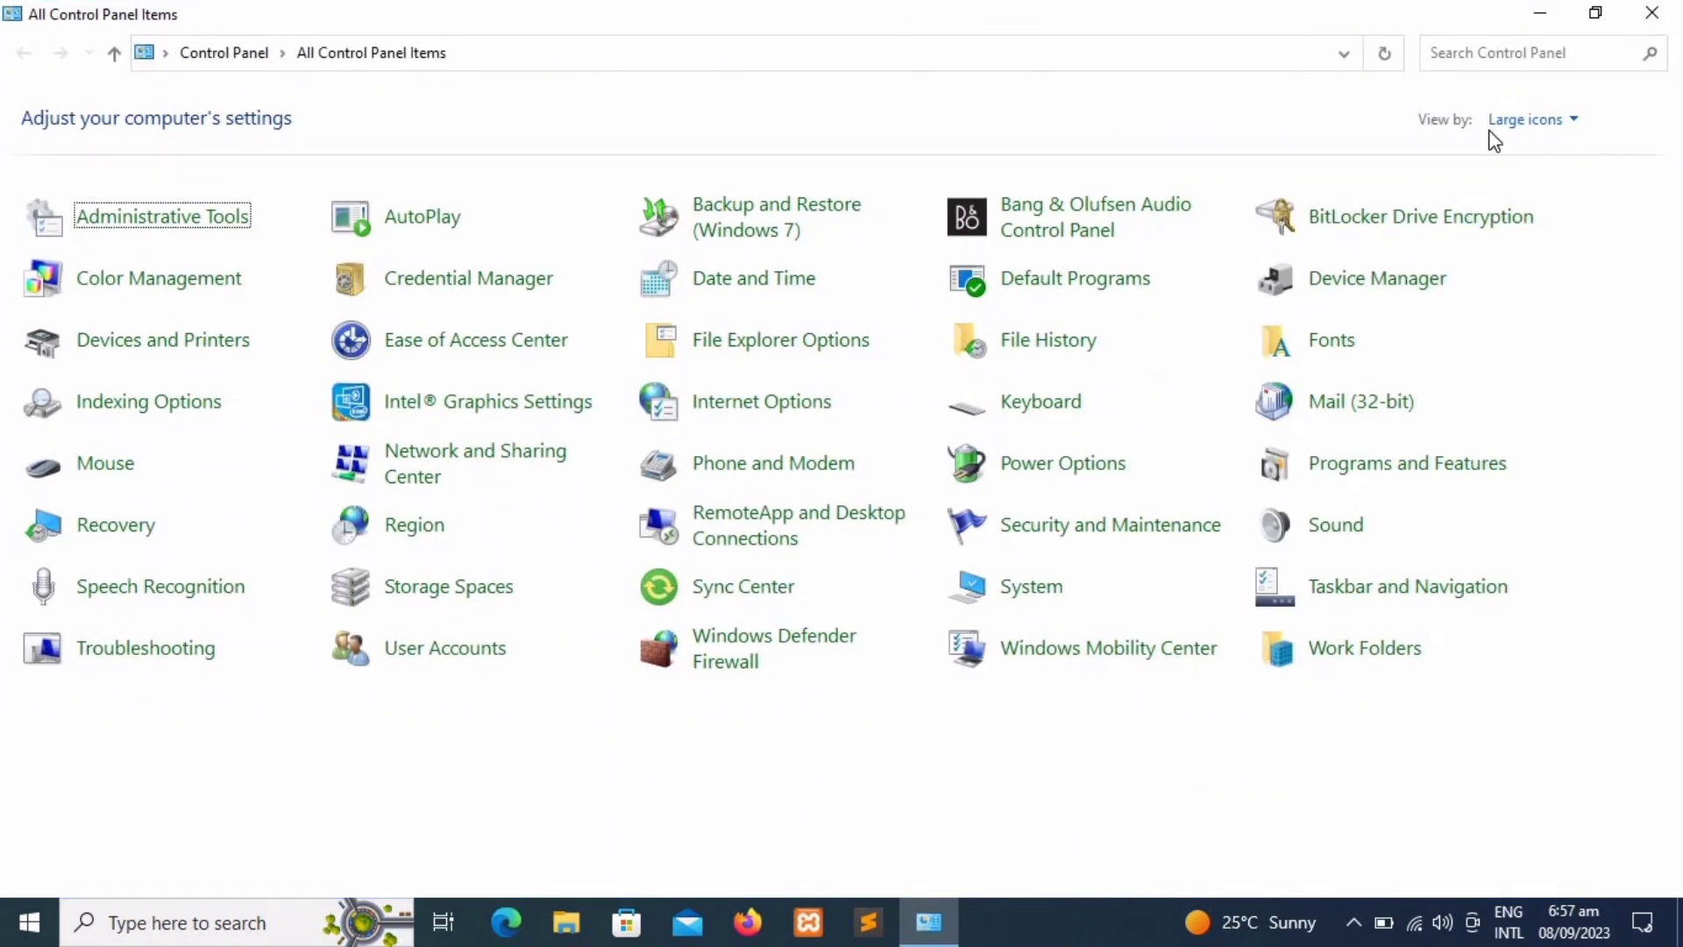
pyautogui.click(1495, 125)
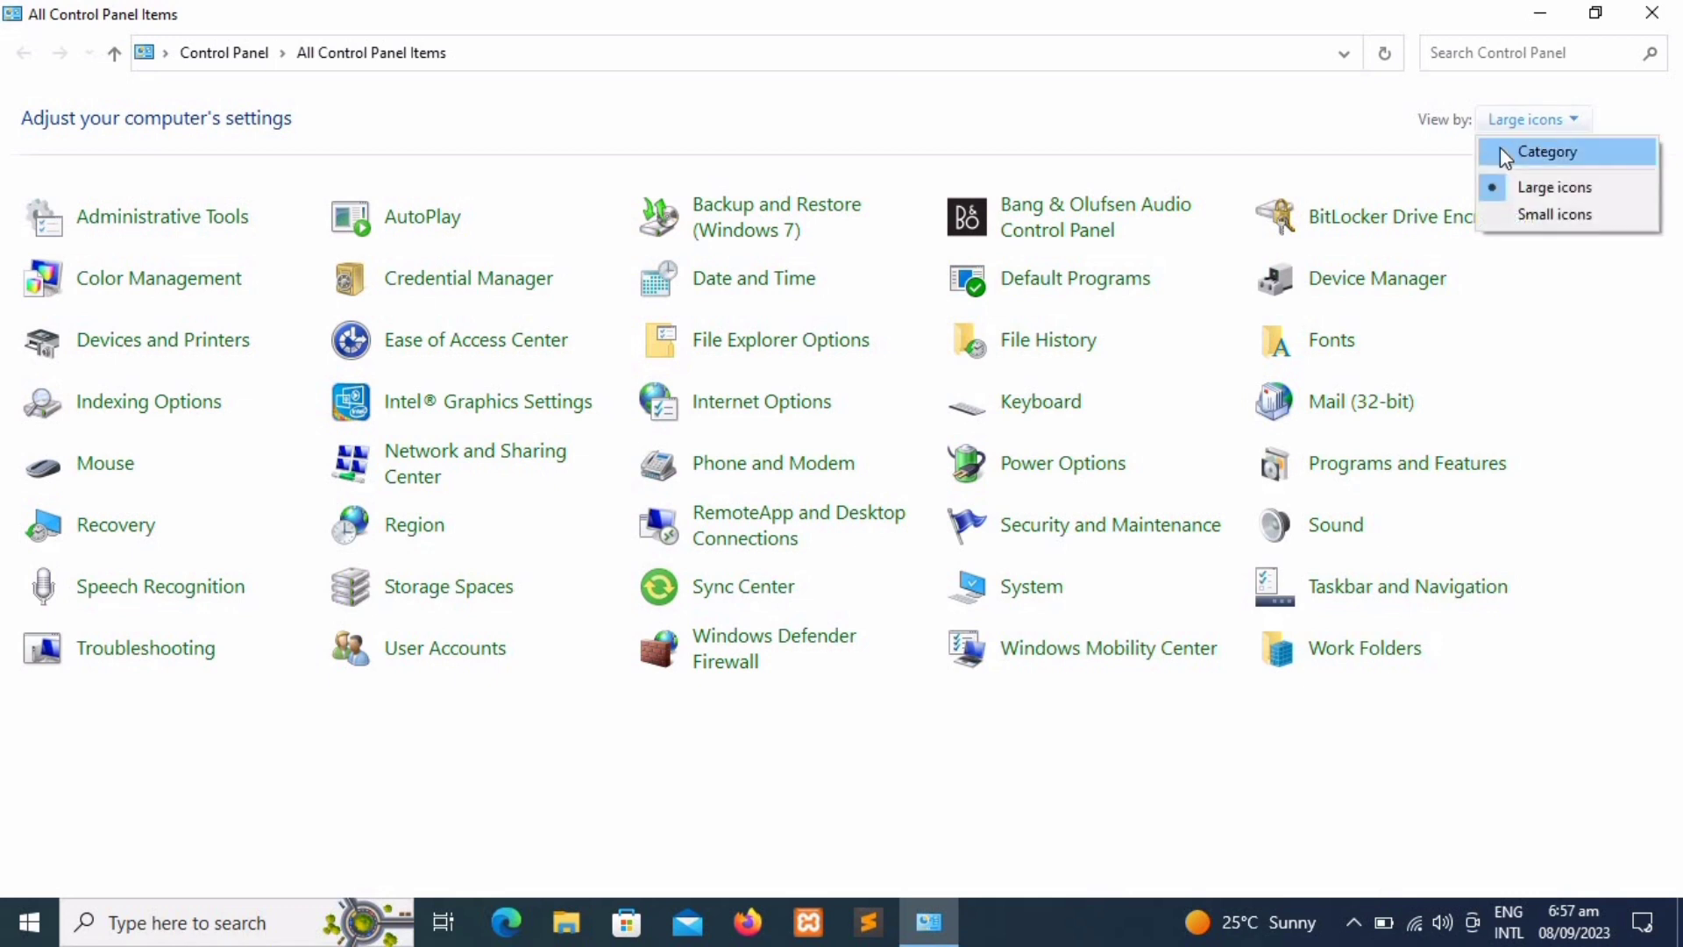
pyautogui.click(1500, 149)
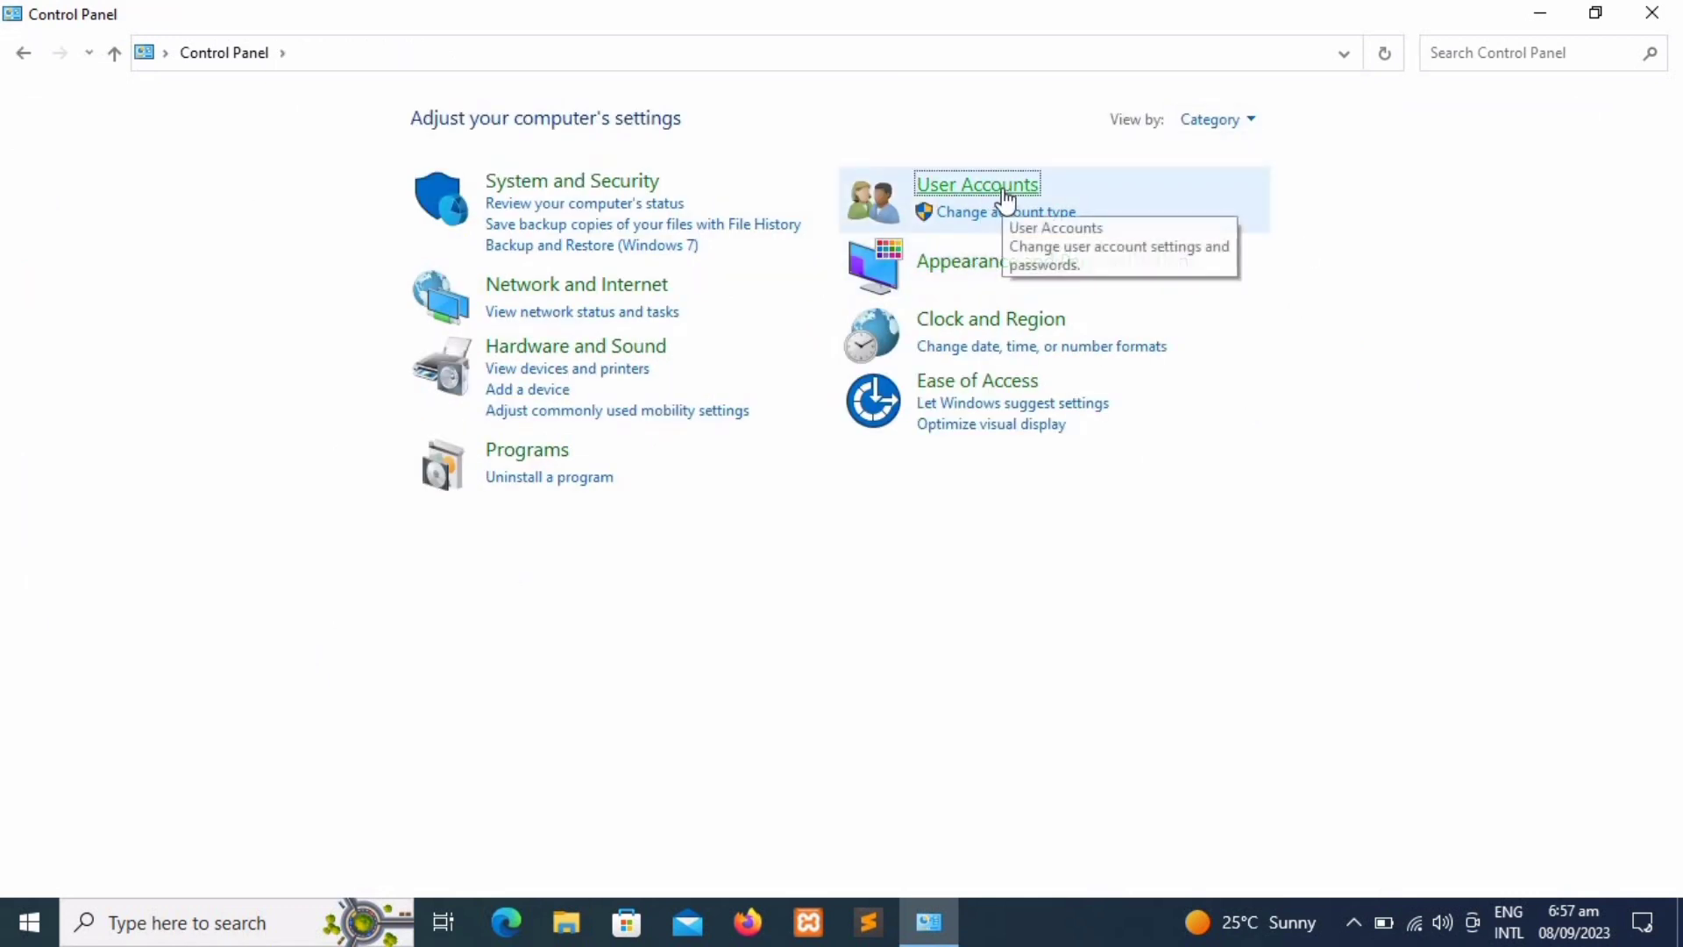
# Step: Open User Accounts > Manage another account, then Add a new user in PC settings
pyautogui.click(1003, 193)
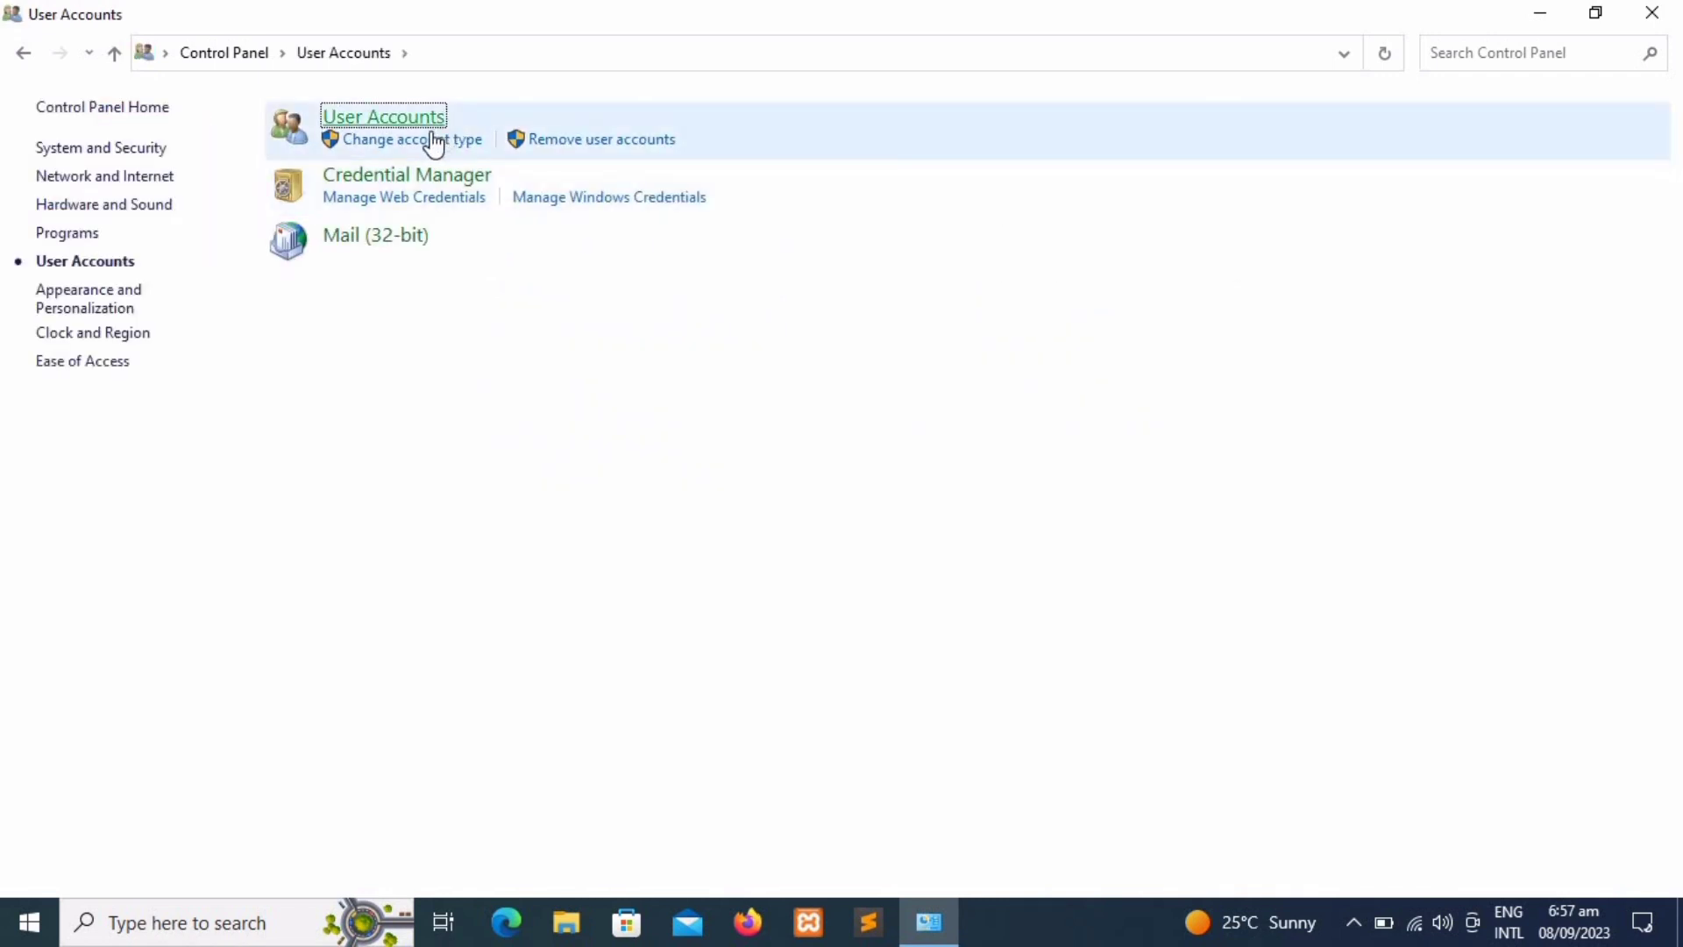
pyautogui.click(433, 132)
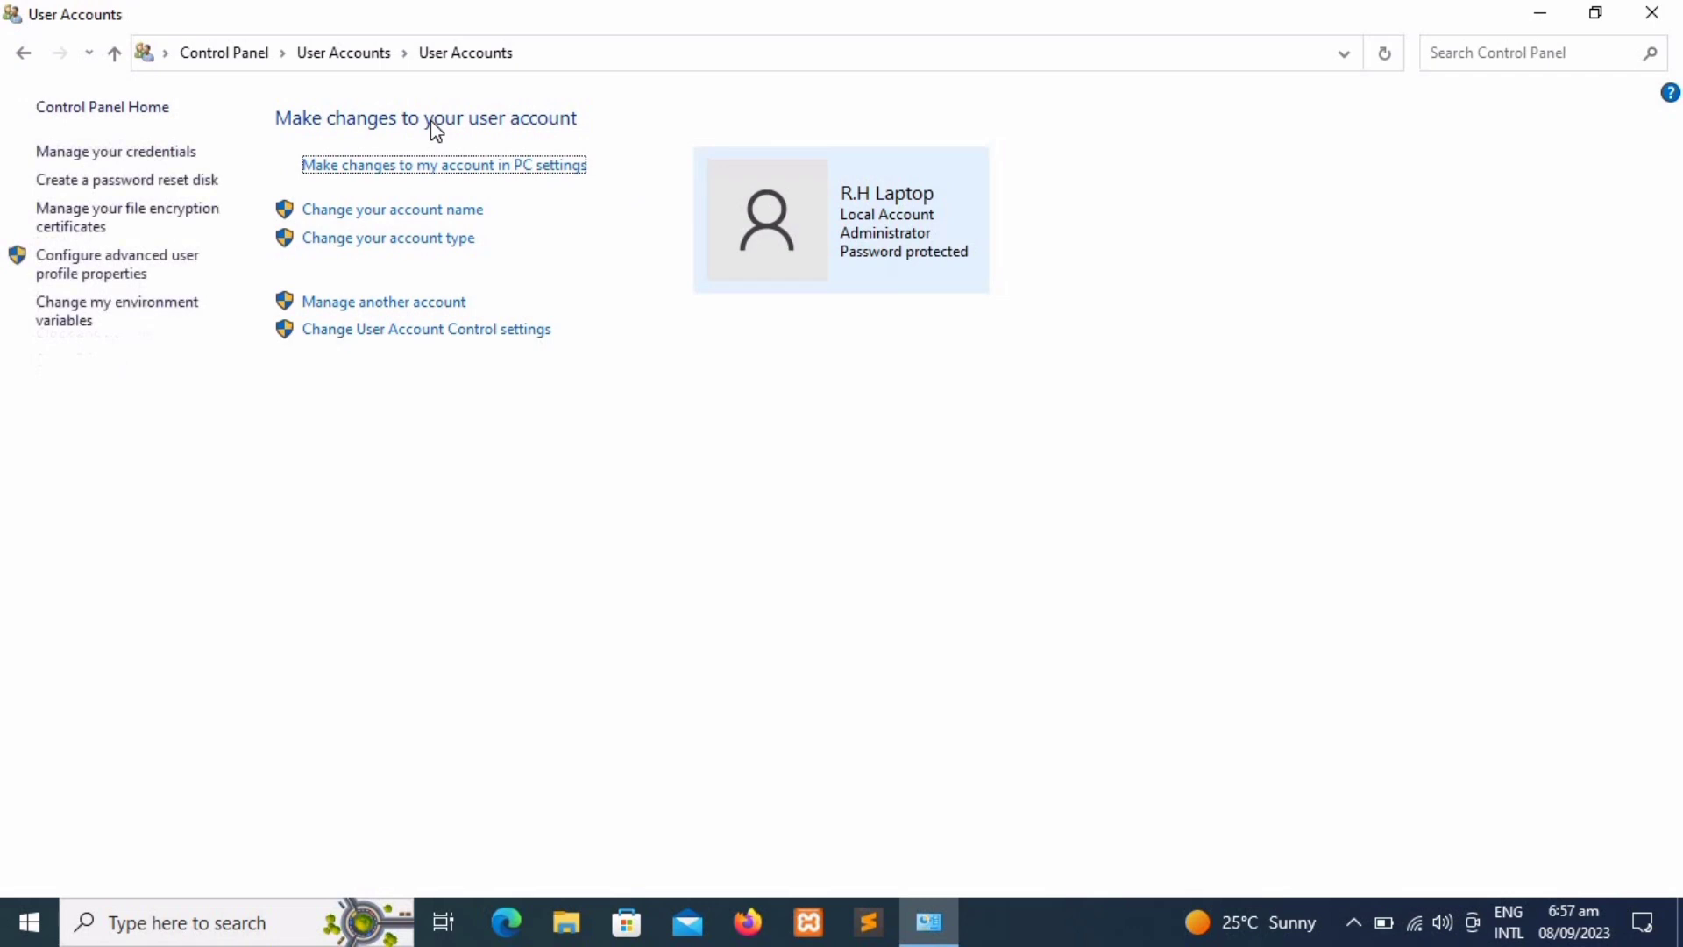
pyautogui.click(403, 304)
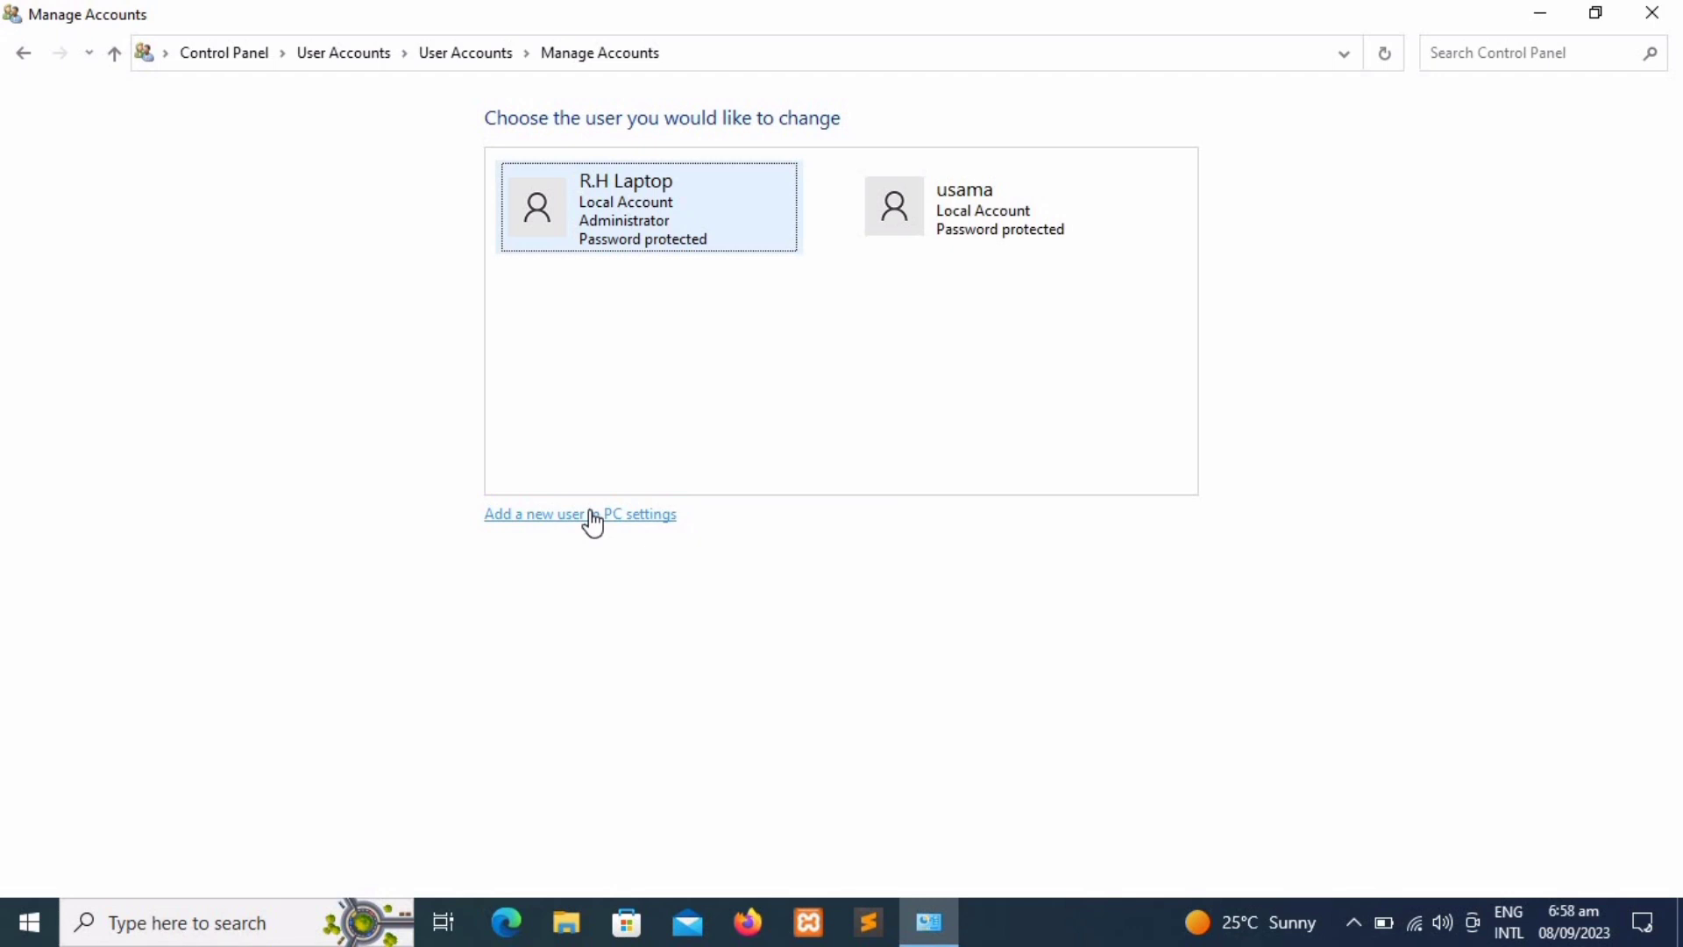
pyautogui.click(593, 517)
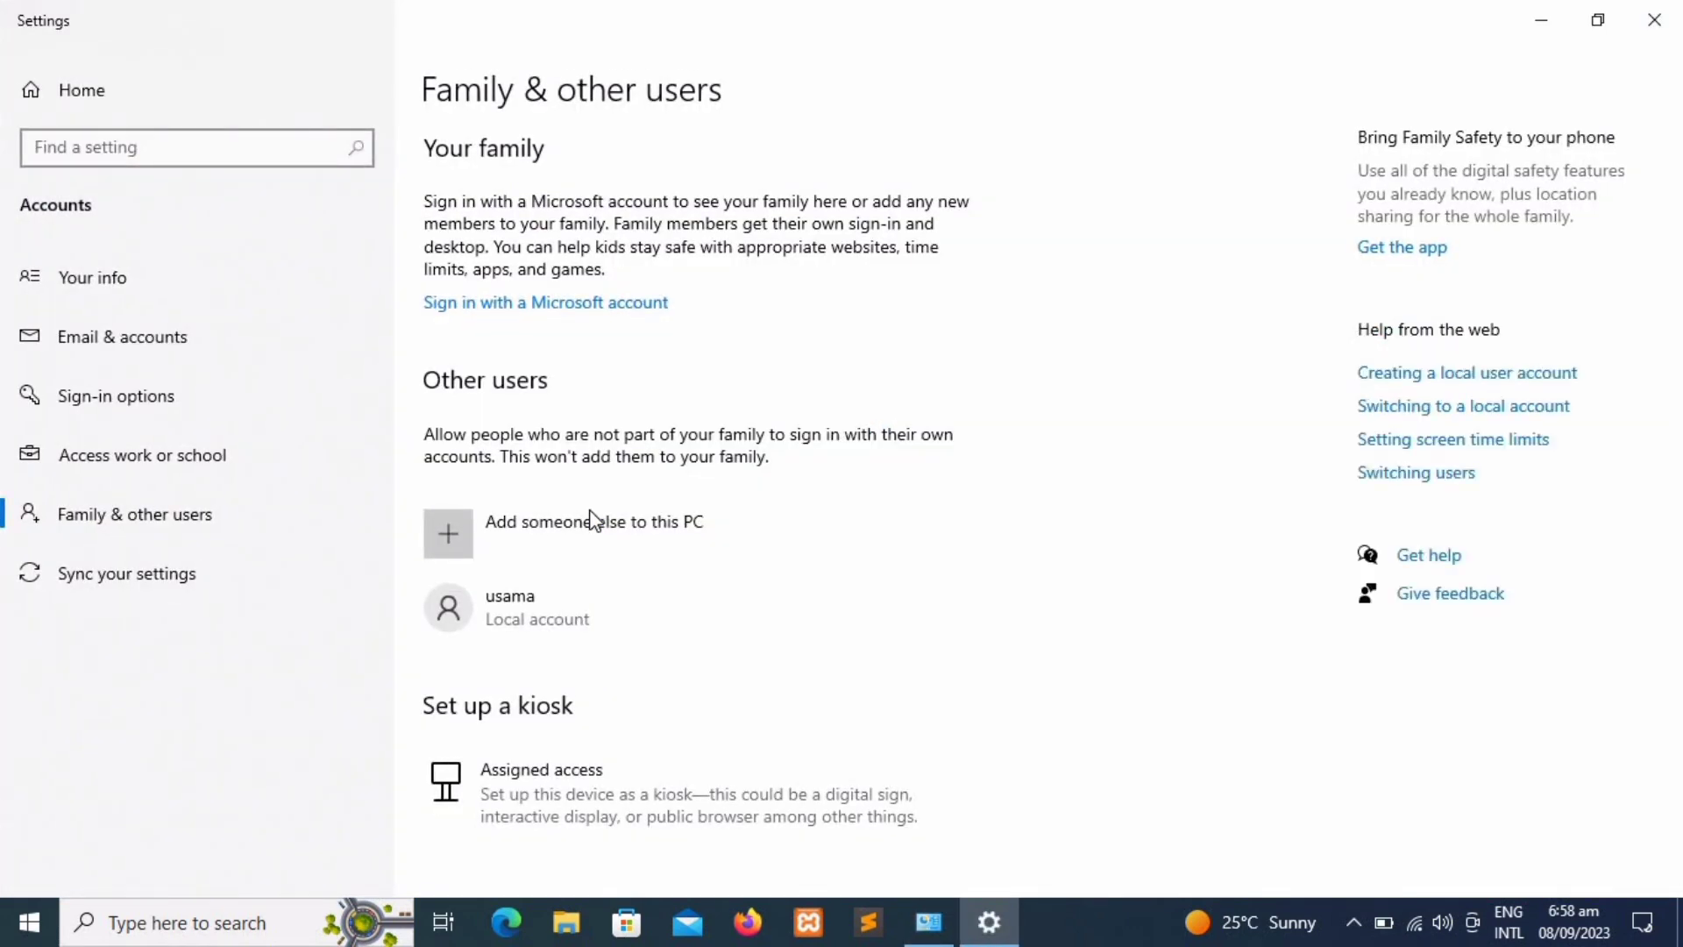
# Step: Choose Add someone else, no sign-in information, then Add a user without a Microsoft account
pyautogui.click(443, 548)
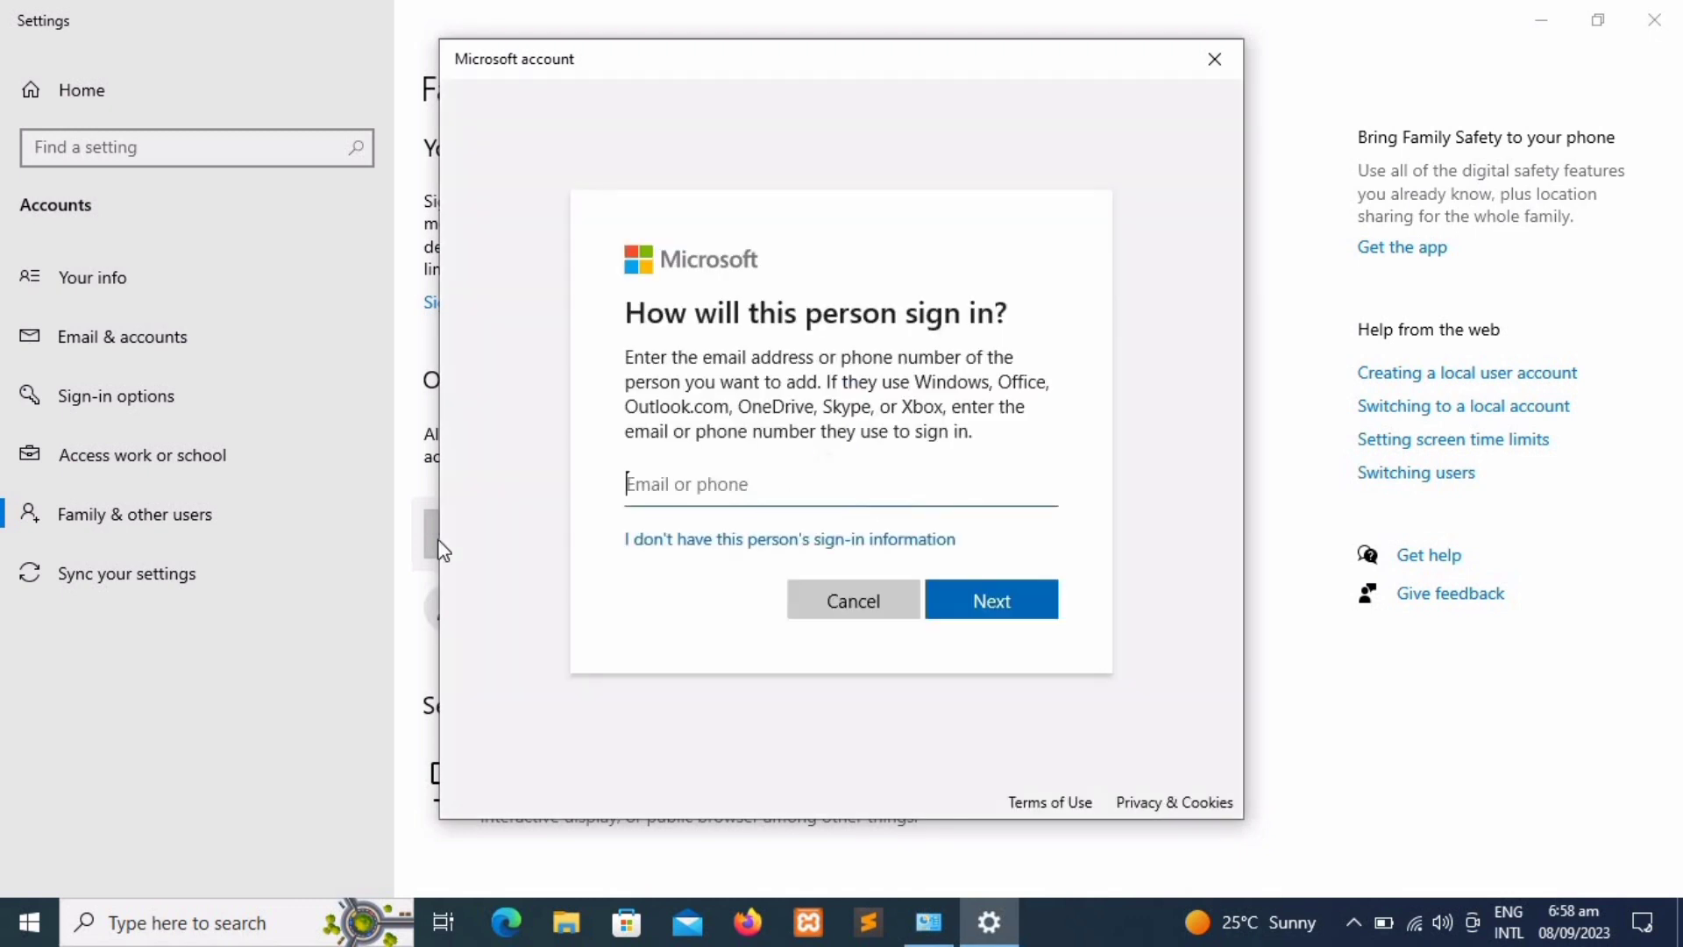
pyautogui.click(723, 543)
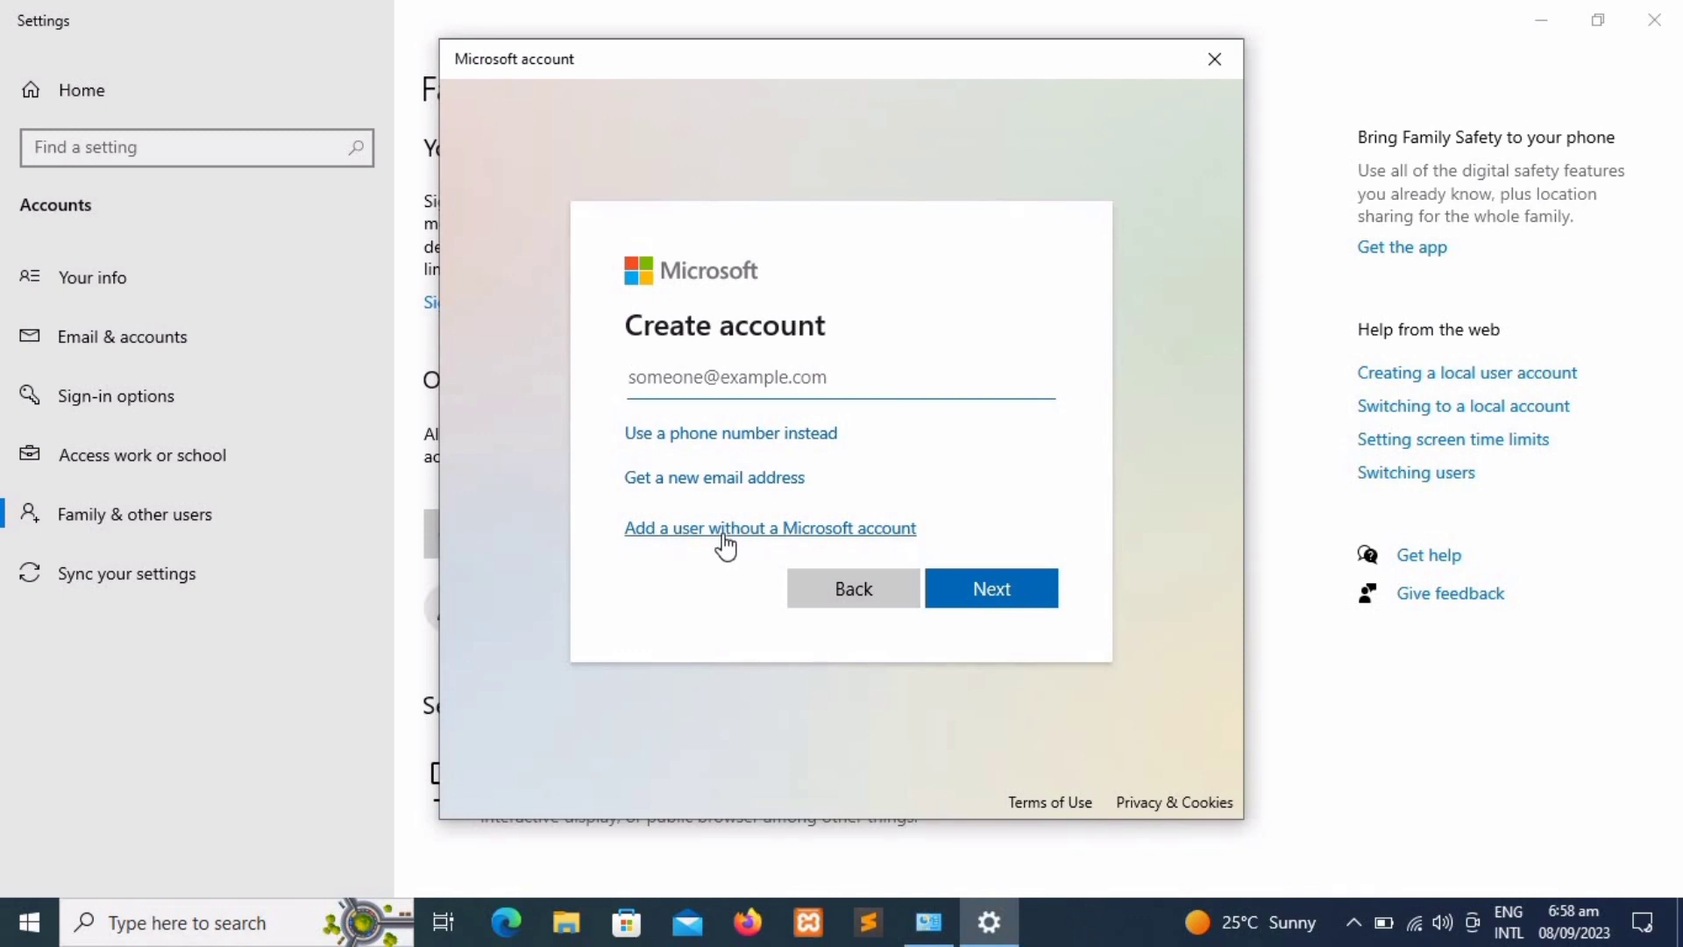
pyautogui.click(726, 531)
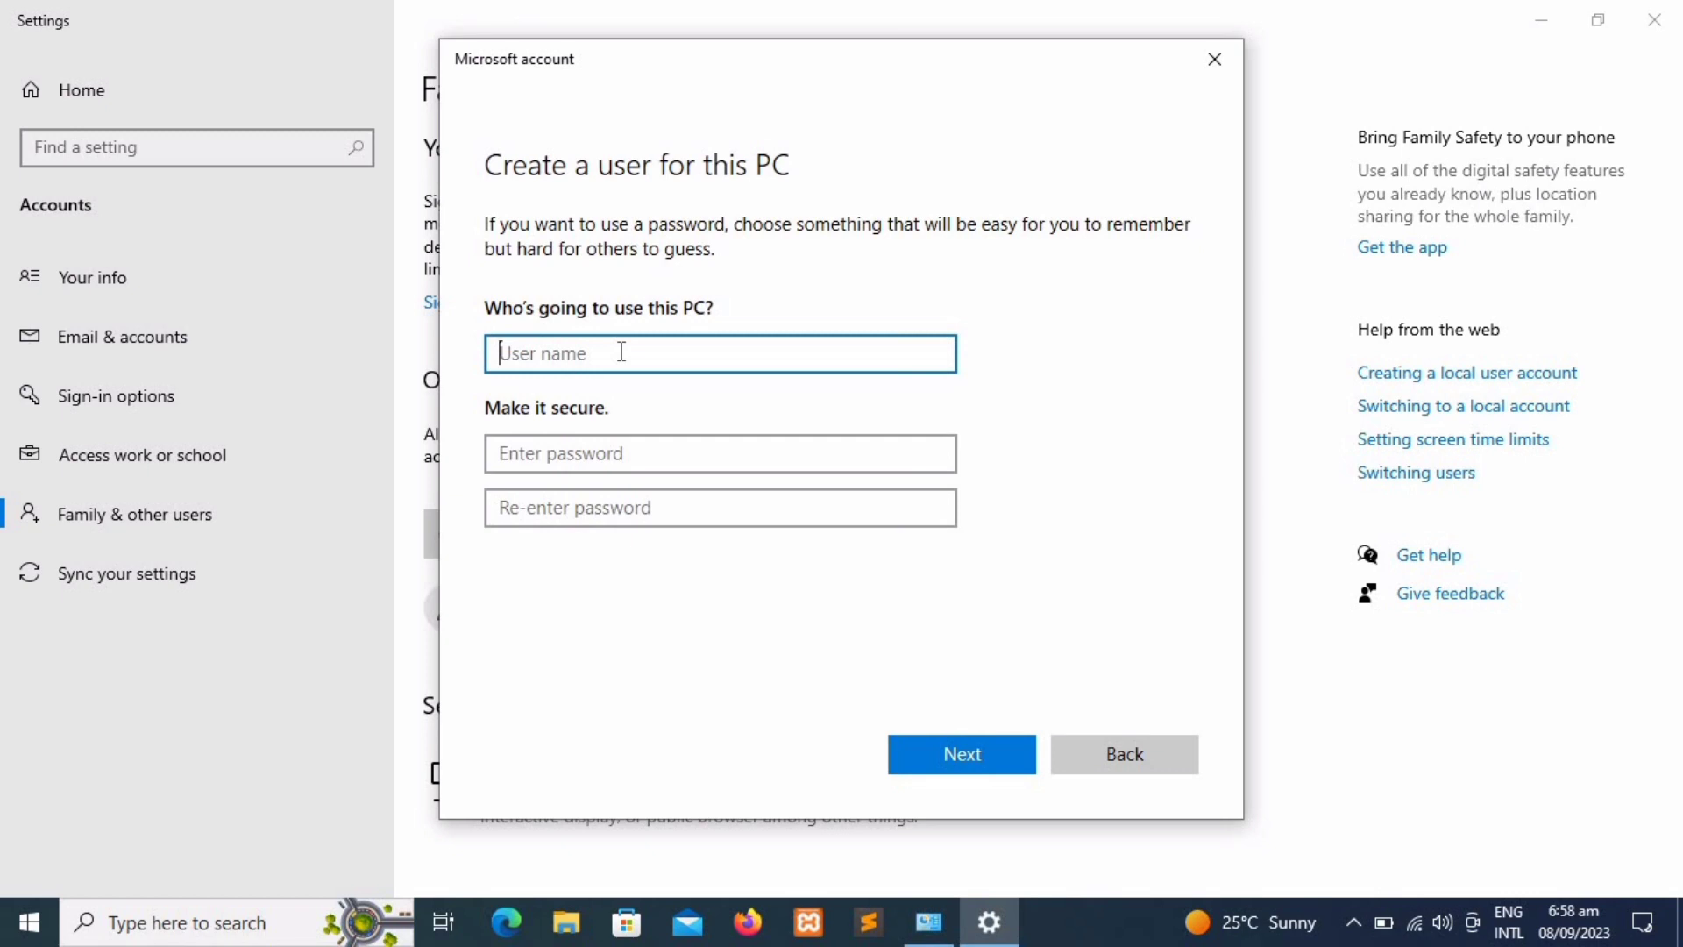
# Step: Enter user name PCT, type a password, and re-enter it to confirm
pyautogui.write('PCT')
pyautogui.click(612, 447)
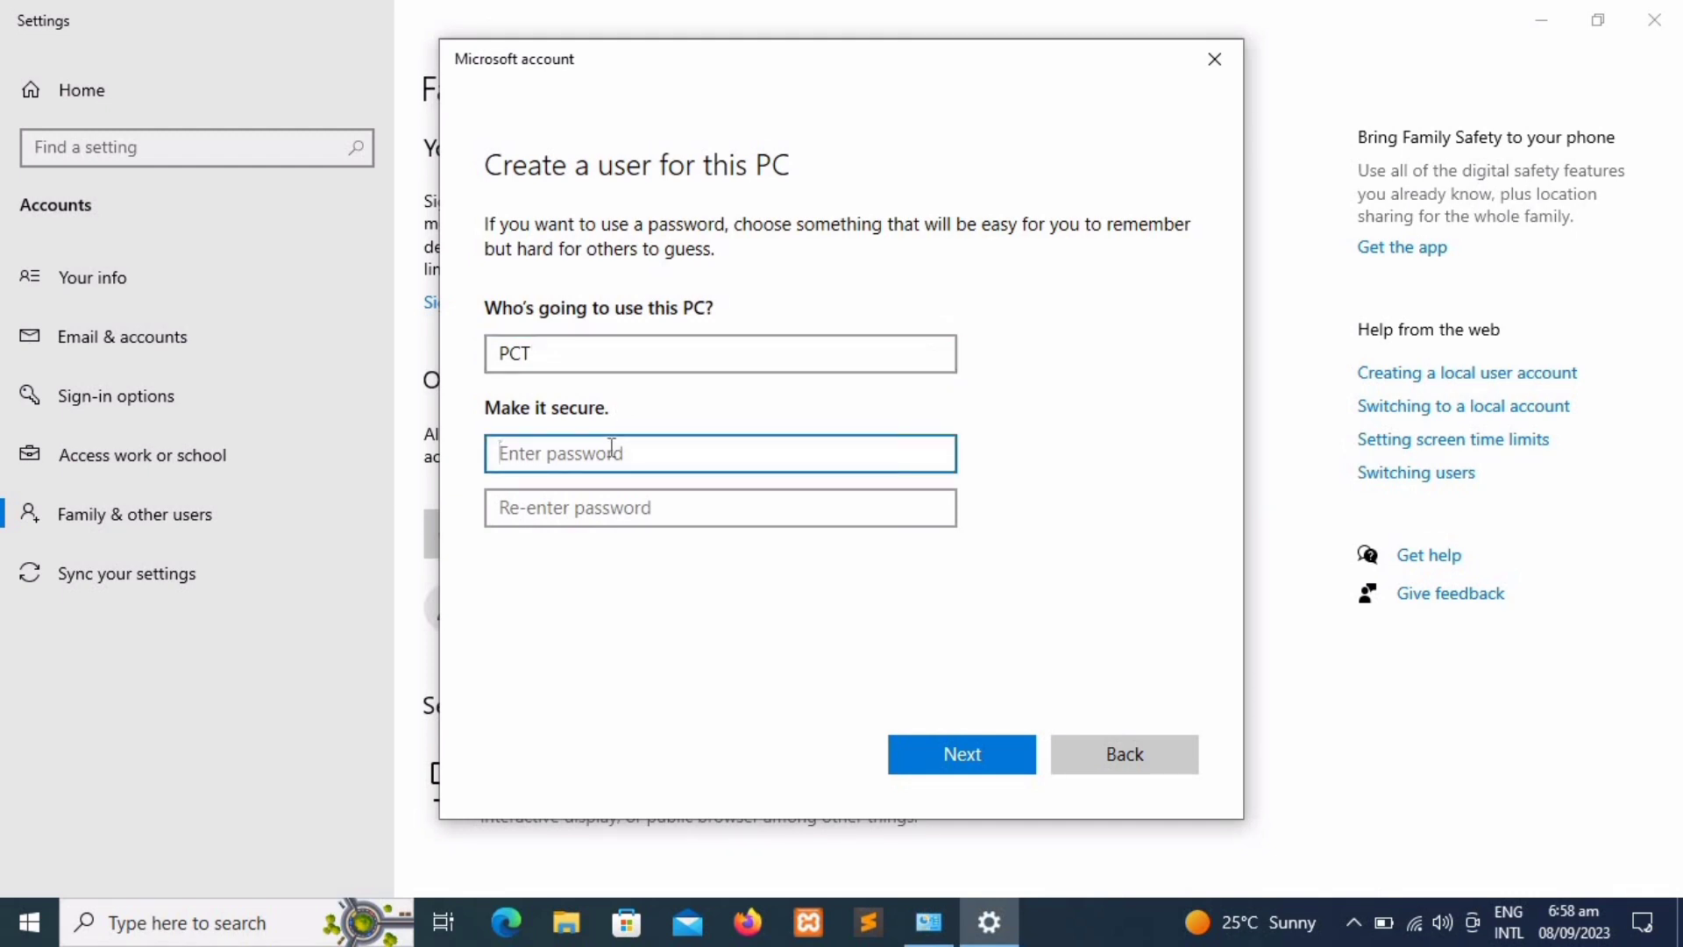
pyautogui.press('Tab')
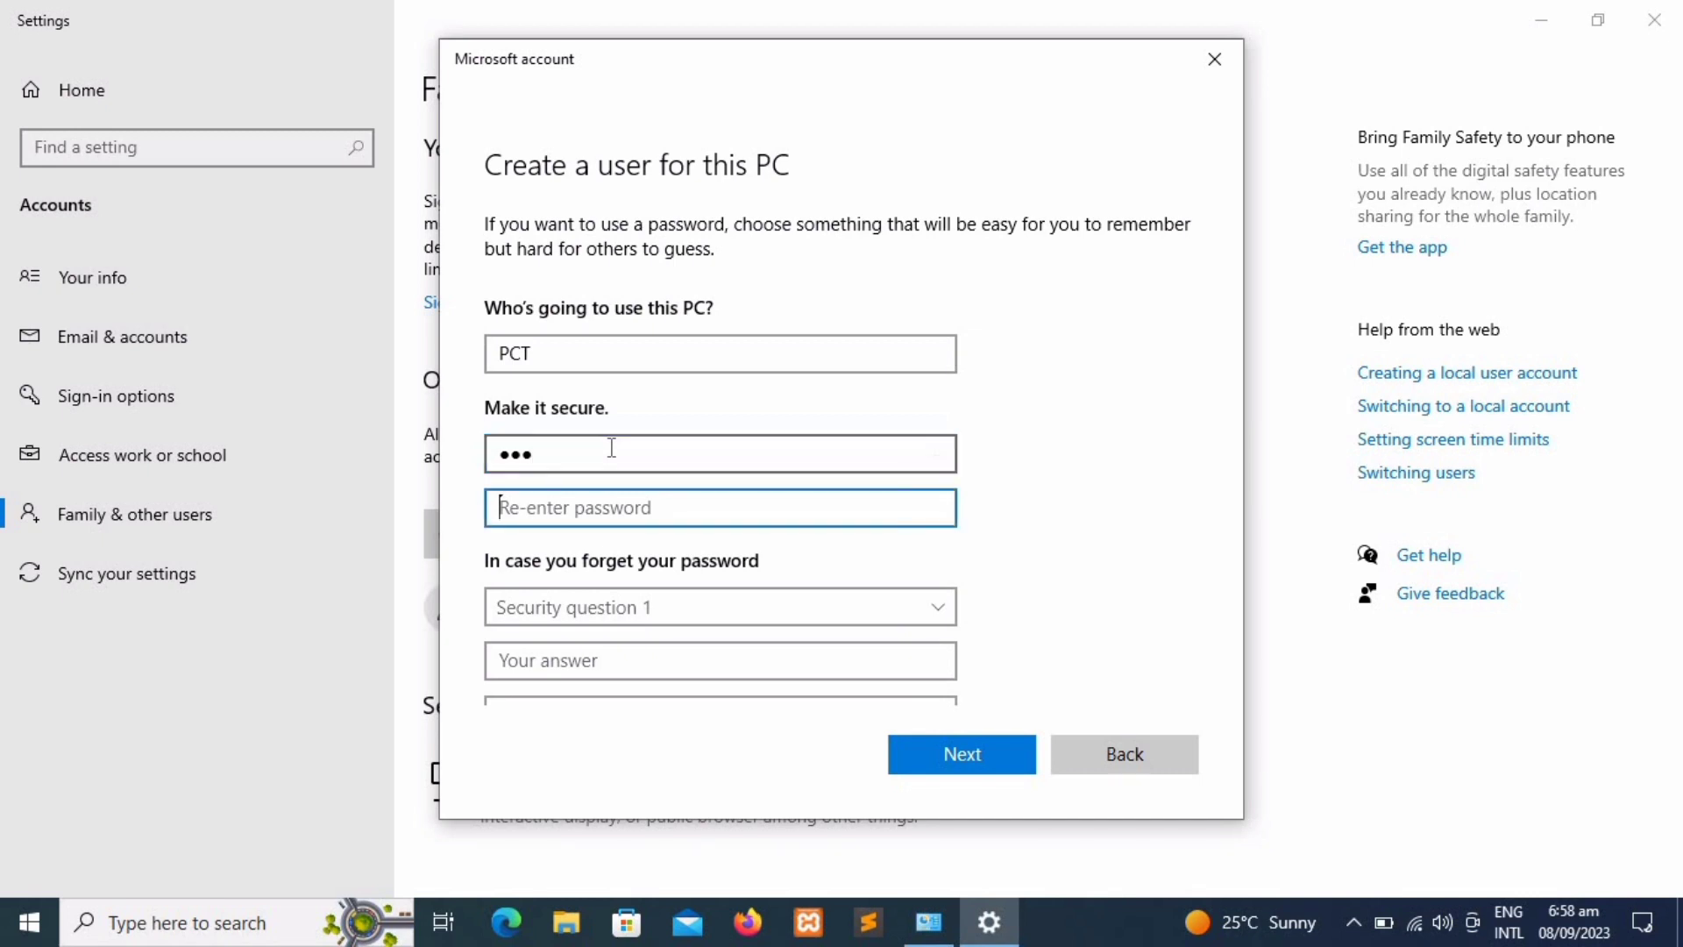
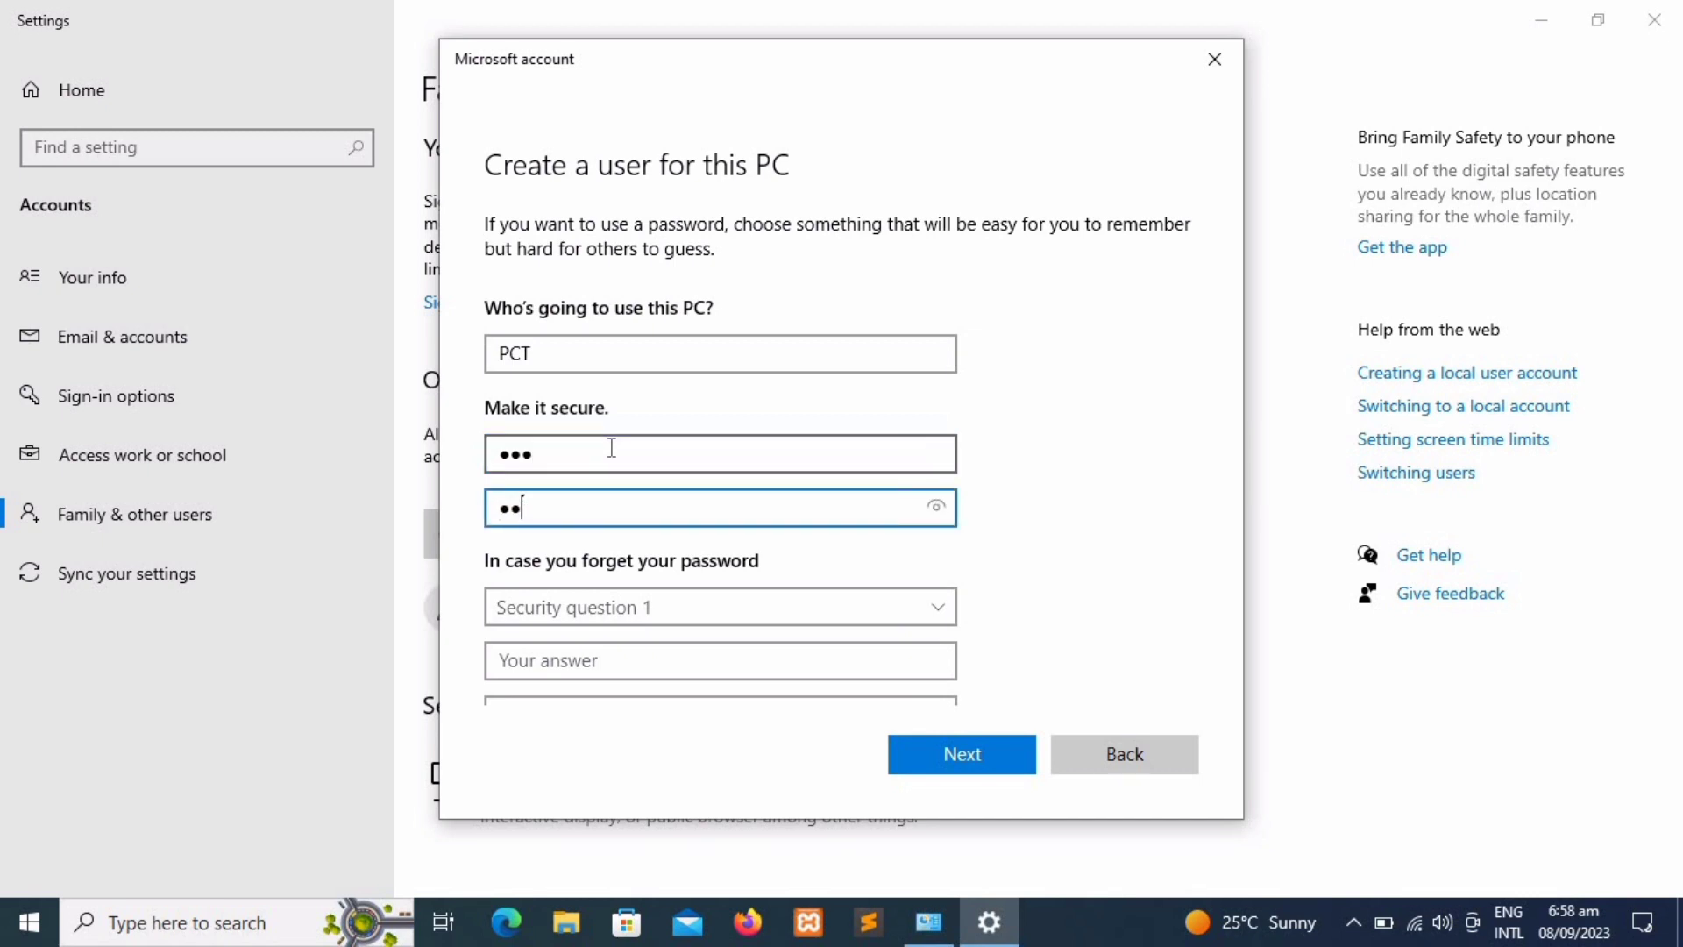
# Step: Pick the birth-city question as the first security question and type its answer
pyautogui.click(728, 603)
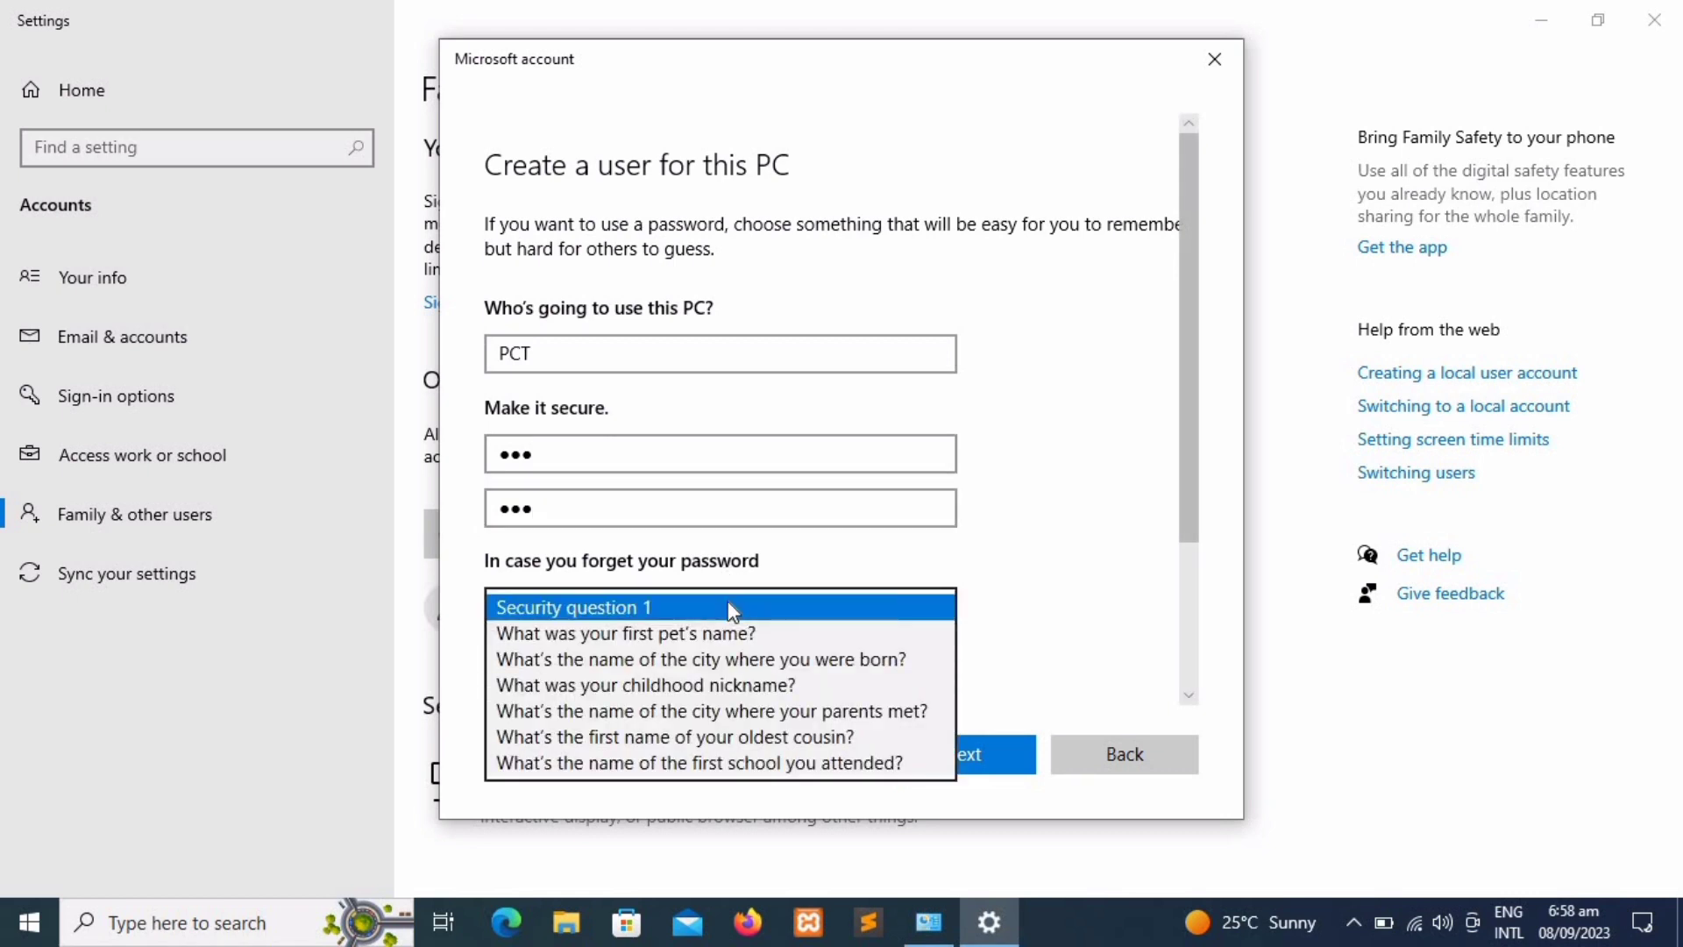
pyautogui.click(828, 488)
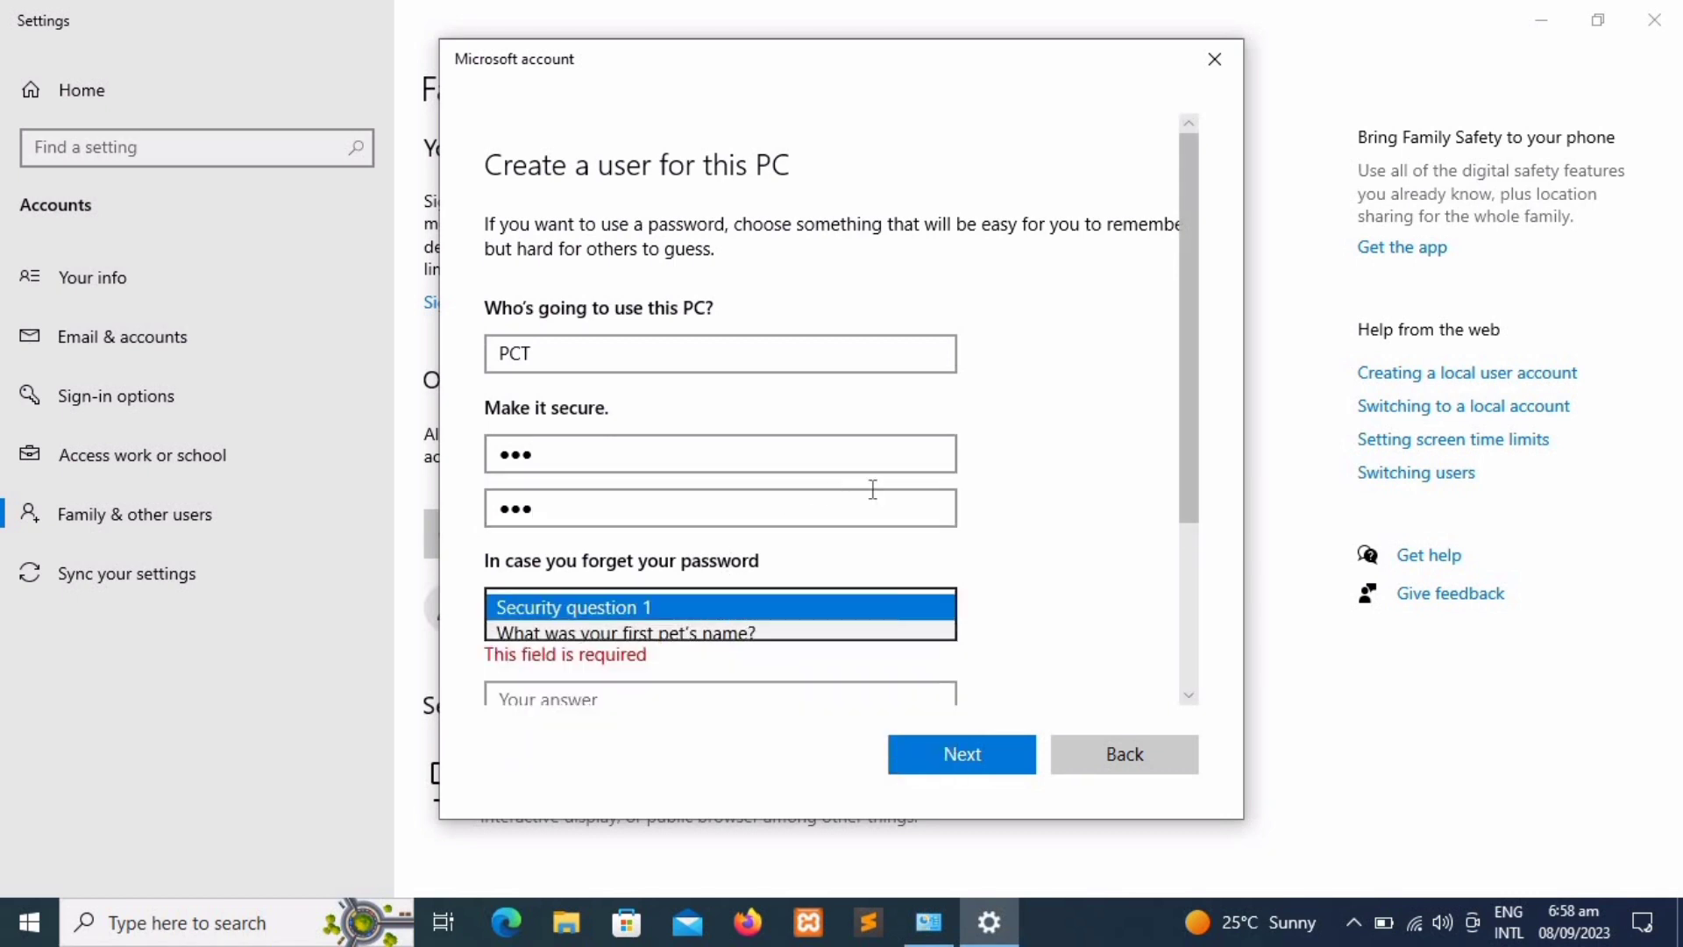
pyautogui.click(944, 513)
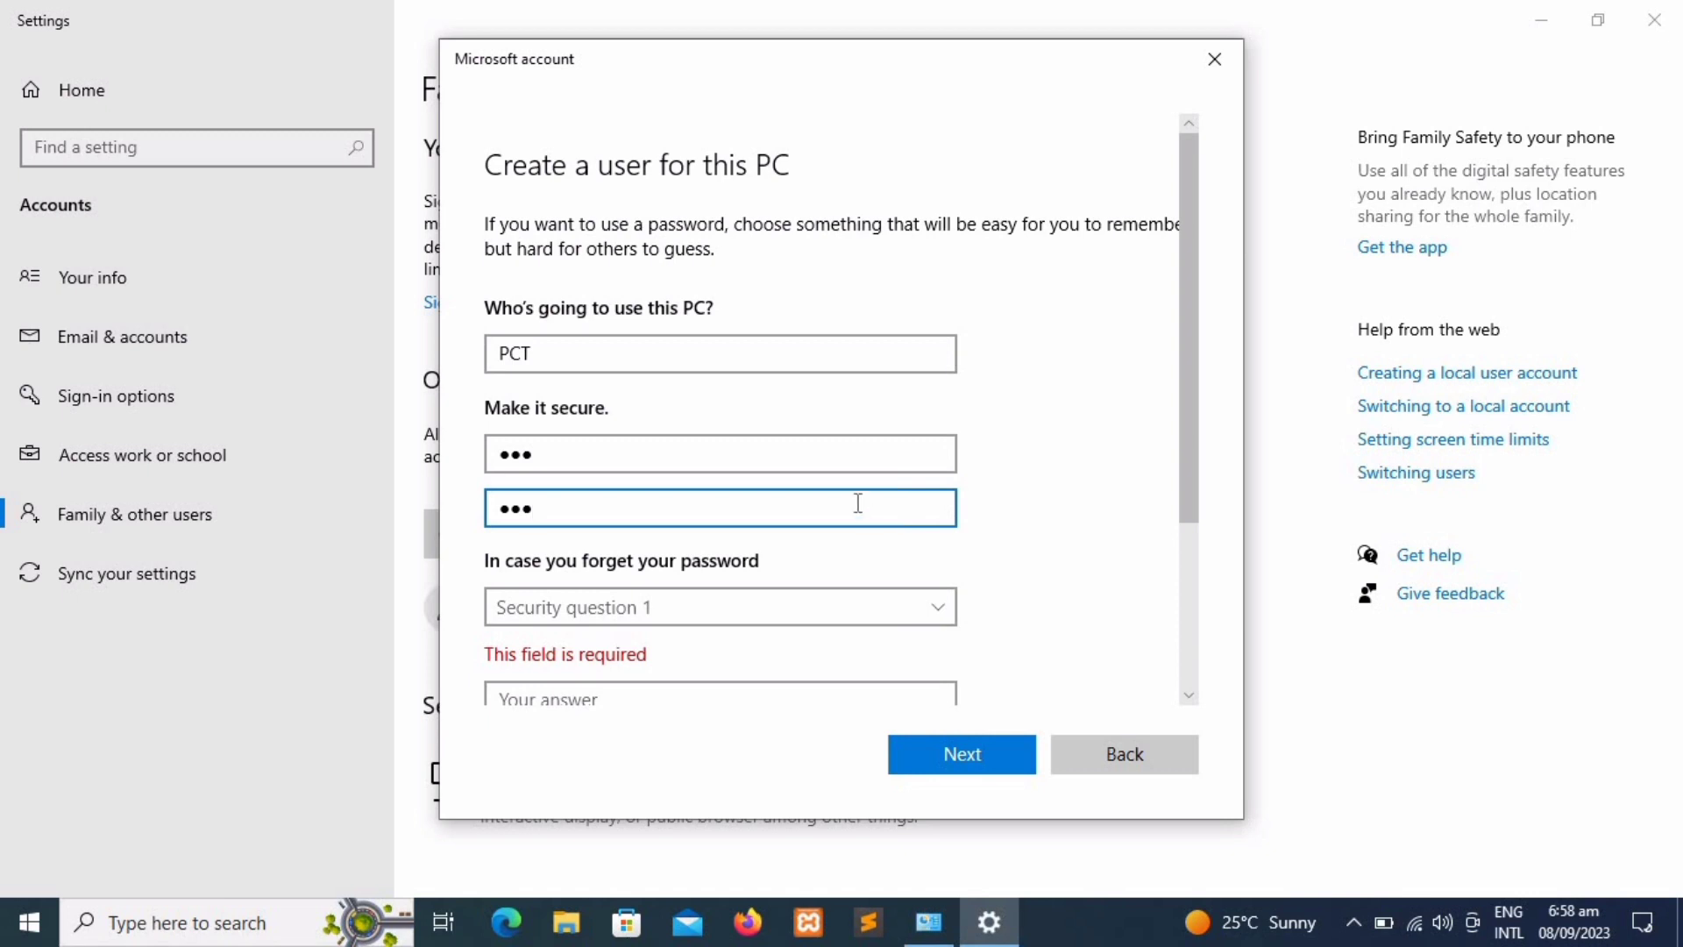
pyautogui.click(873, 459)
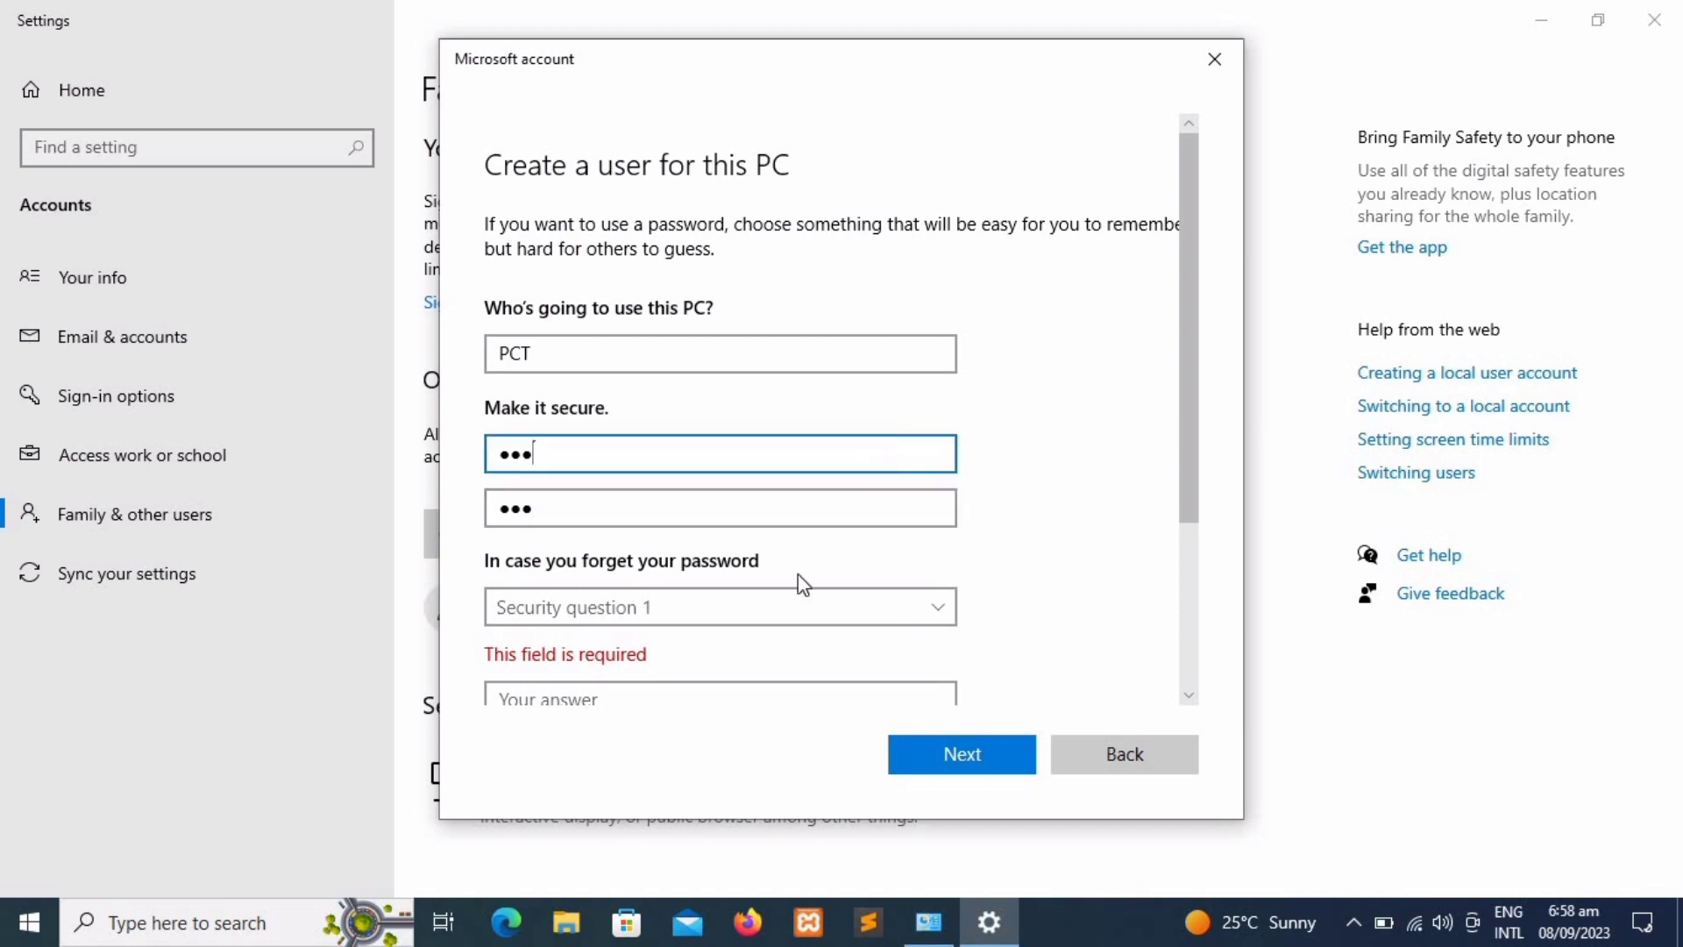
pyautogui.click(746, 612)
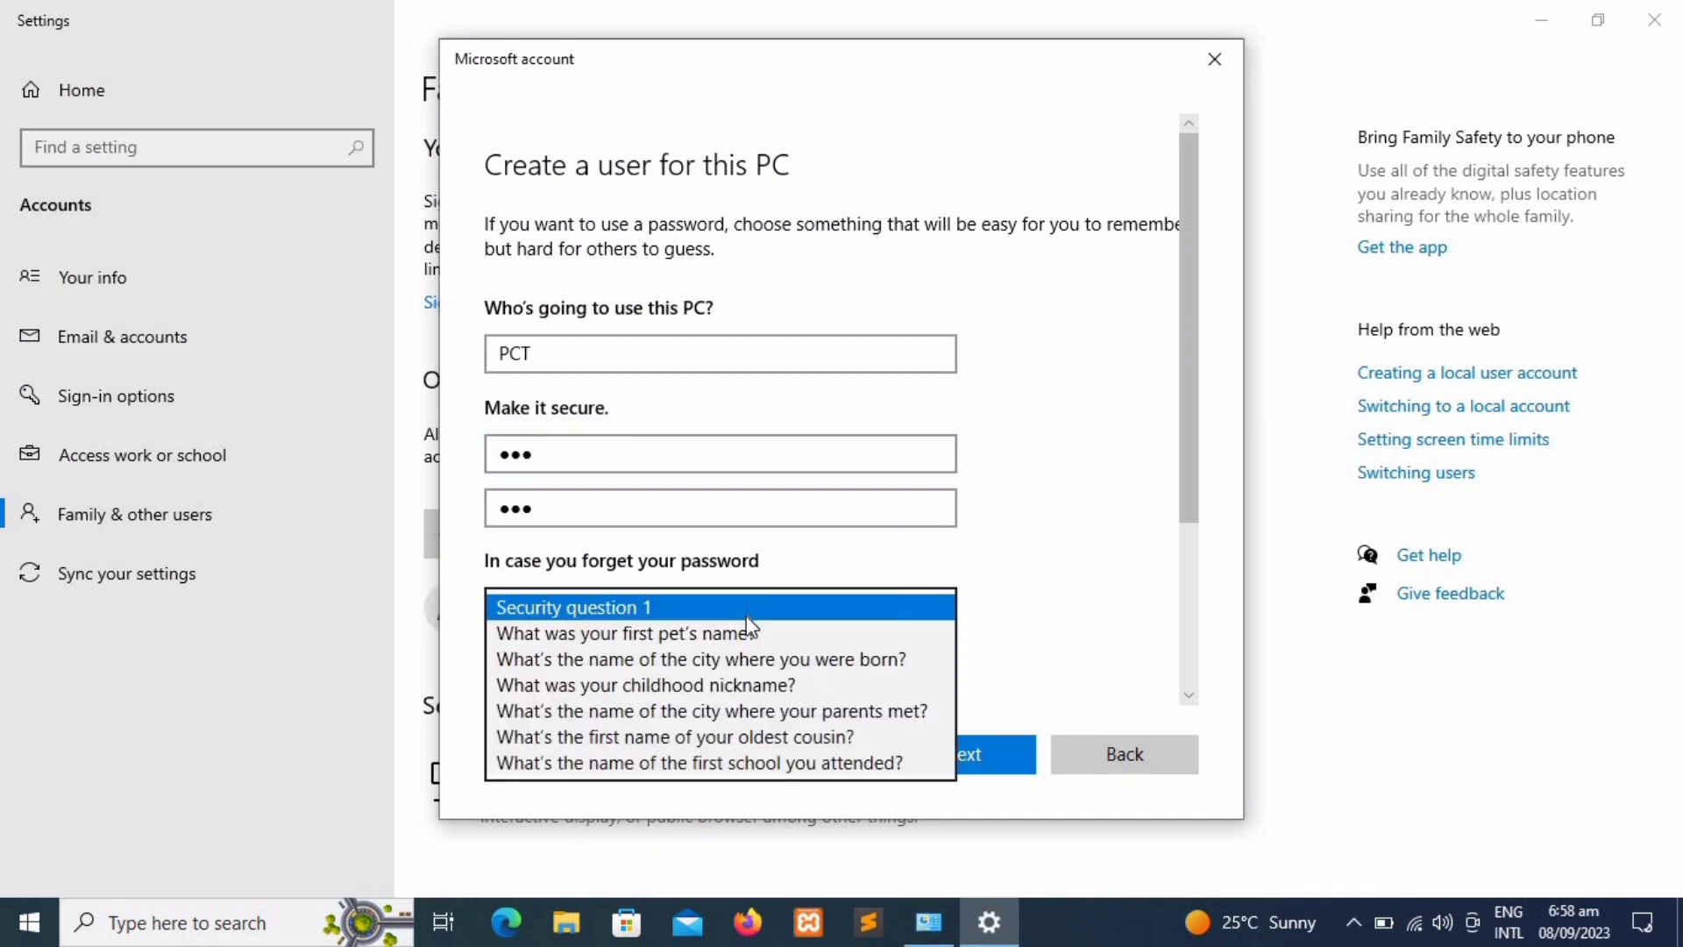
pyautogui.click(750, 661)
pyautogui.click(751, 661)
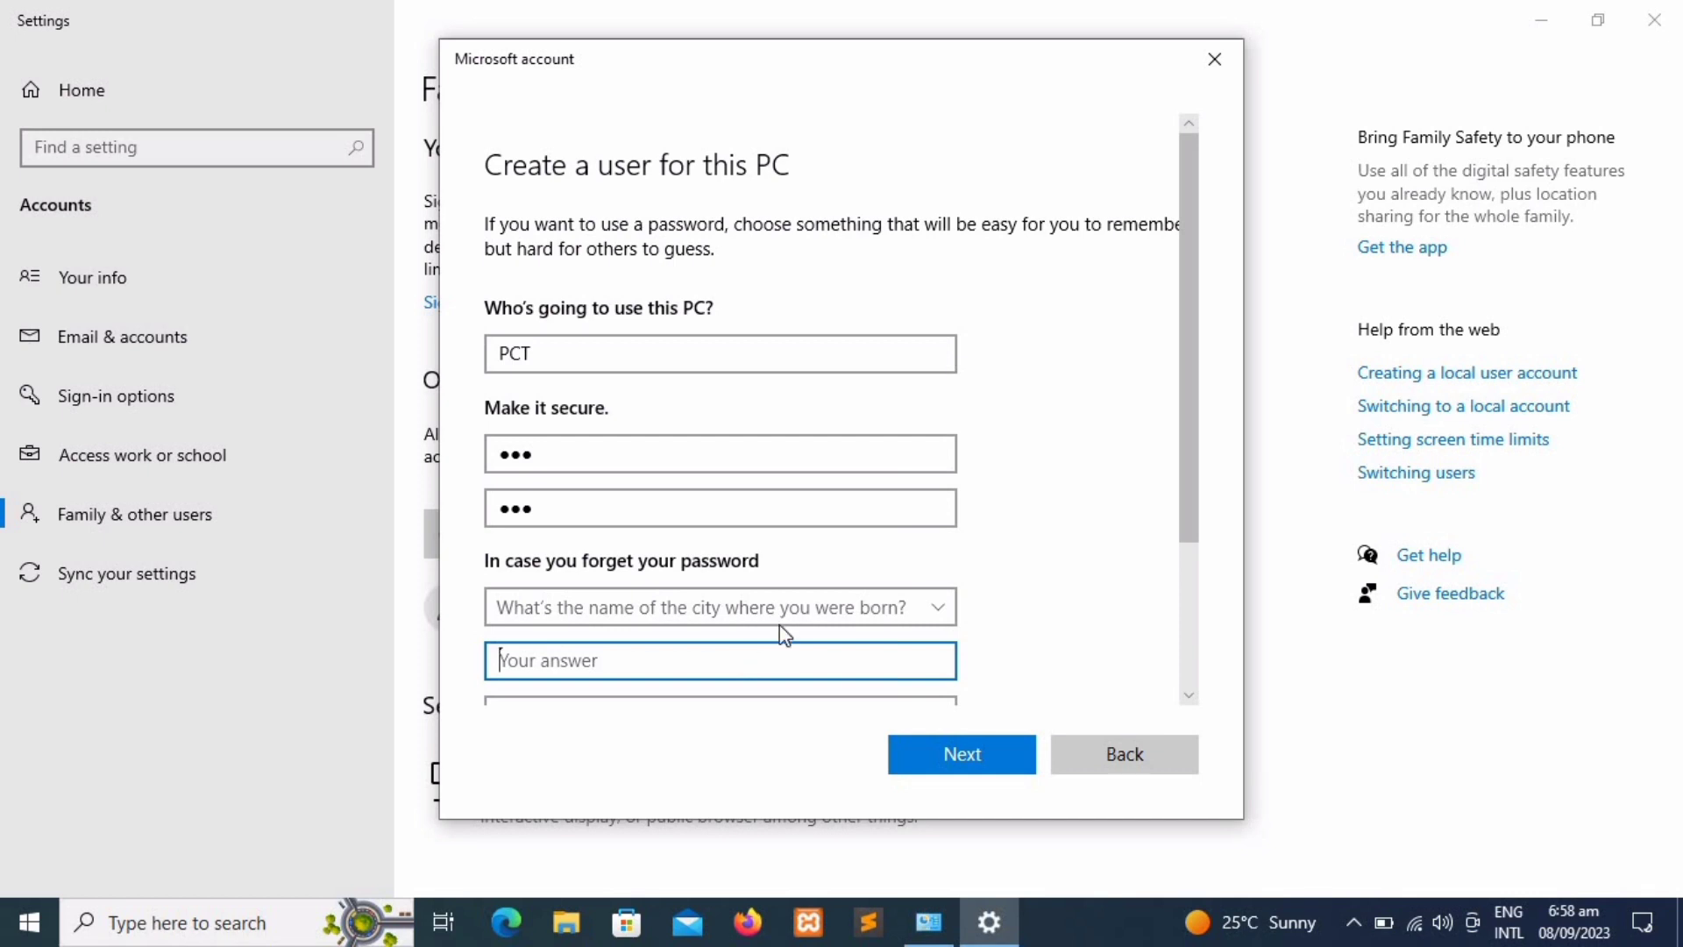
pyautogui.write('Si')
pyautogui.press('BackSpace')
pyautogui.press('BackSpace')
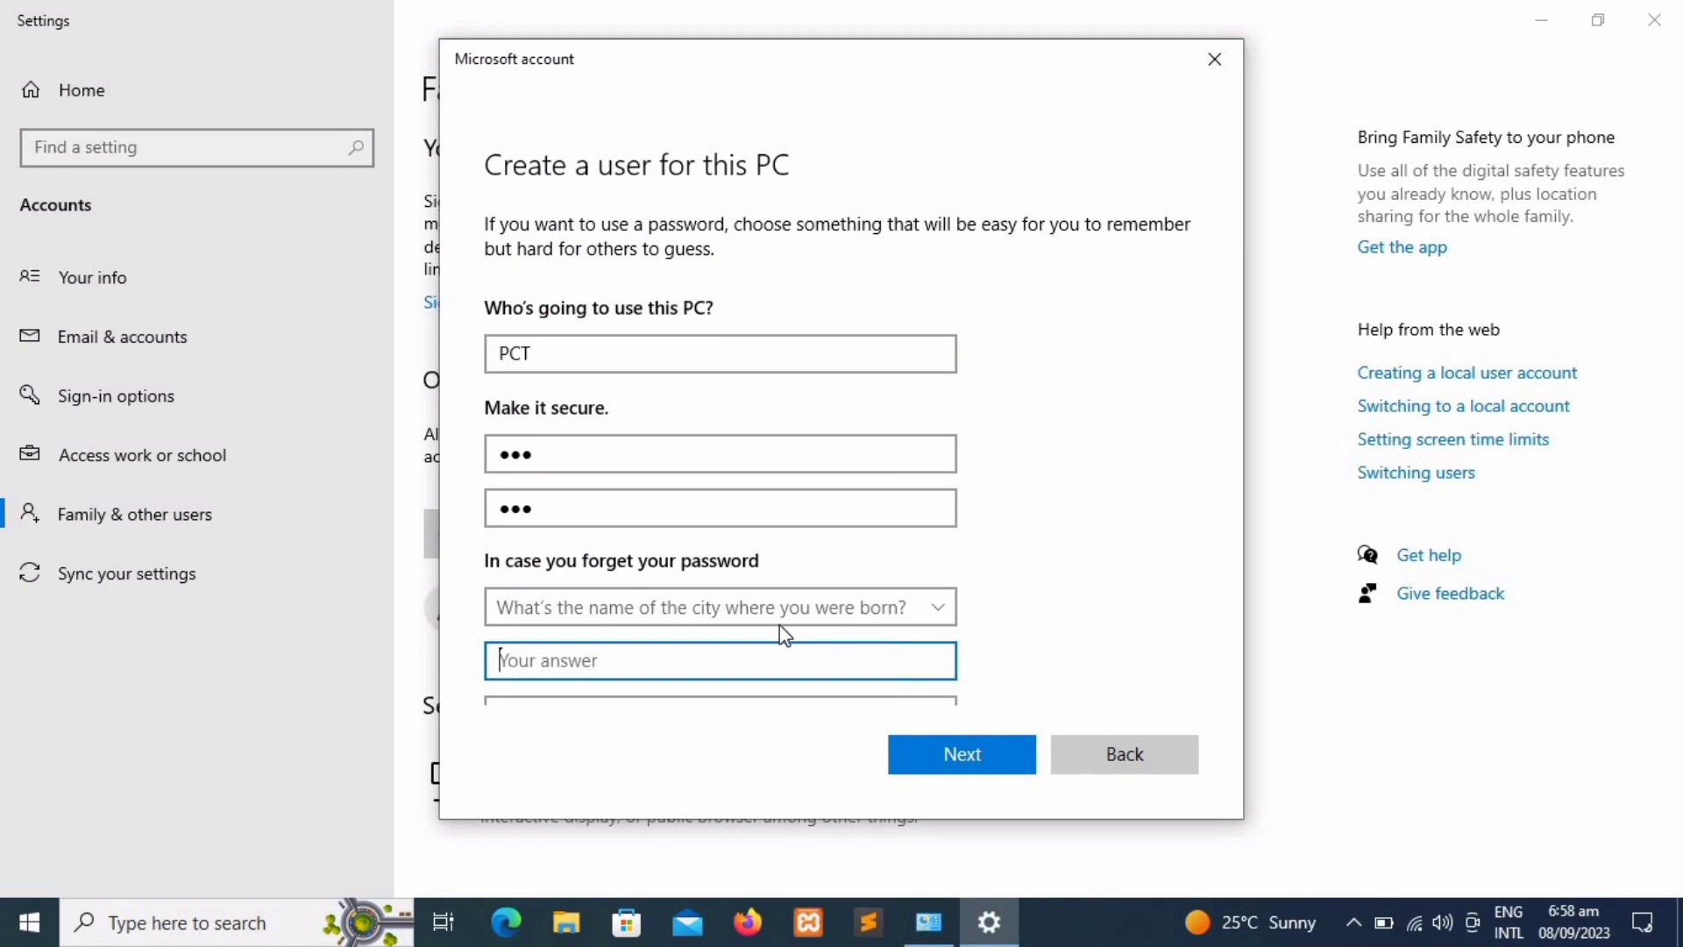
pyautogui.press('Tab')
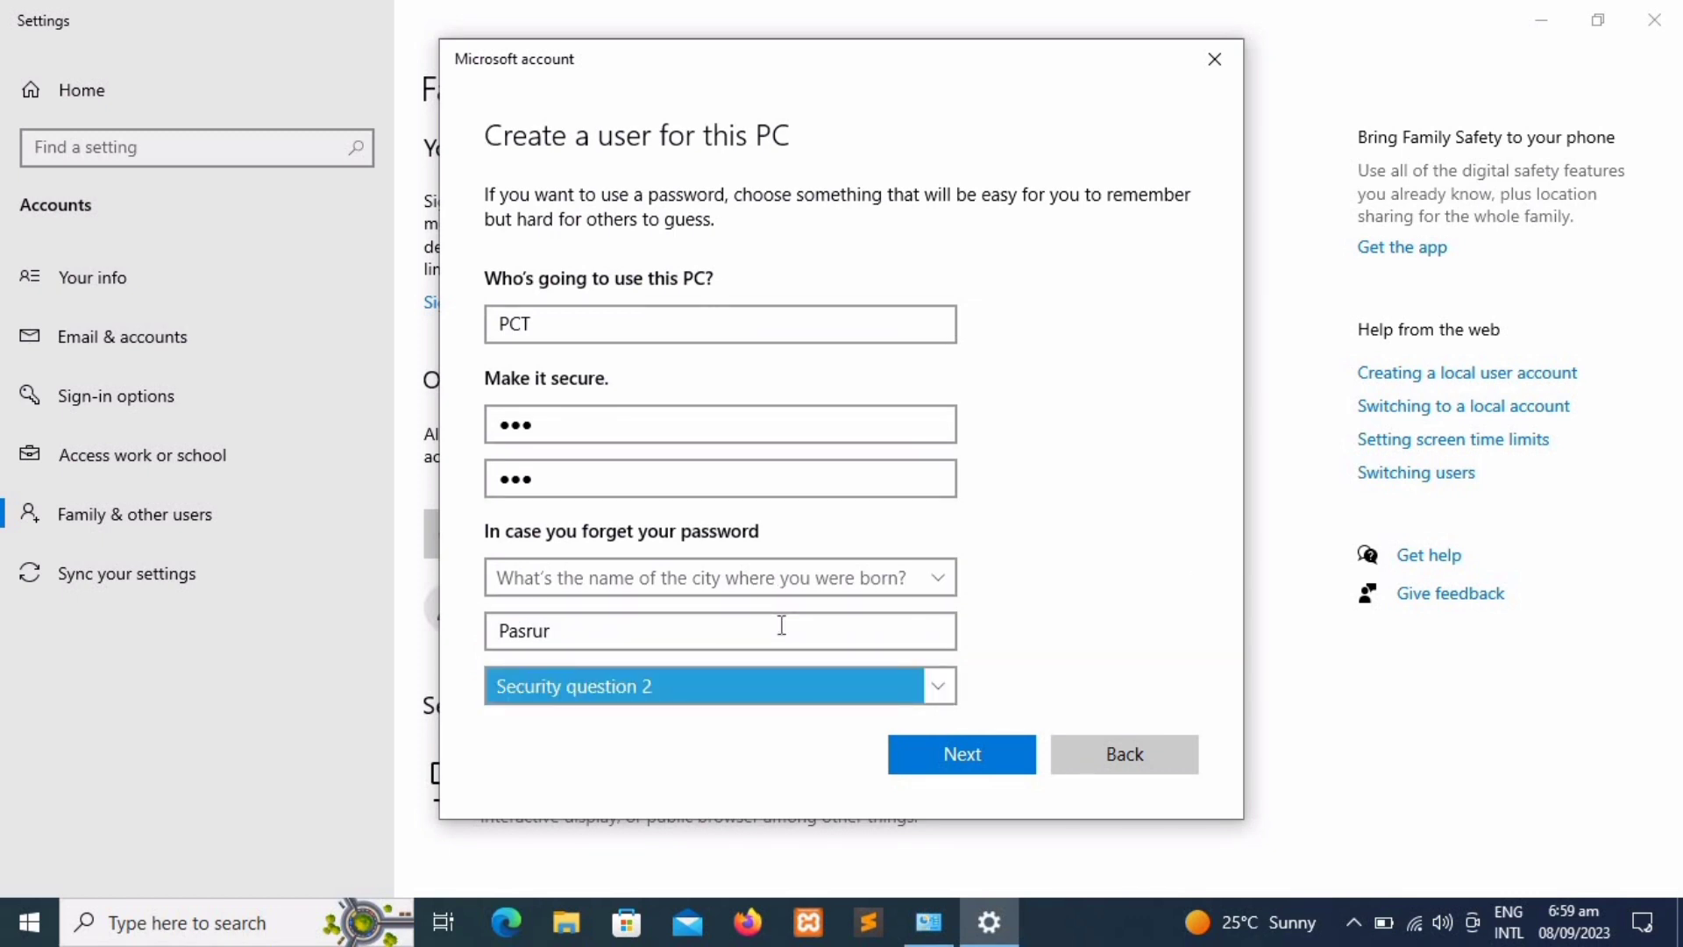
# Step: Choose the childhood nickname question as the second and enter its answer
pyautogui.click(777, 676)
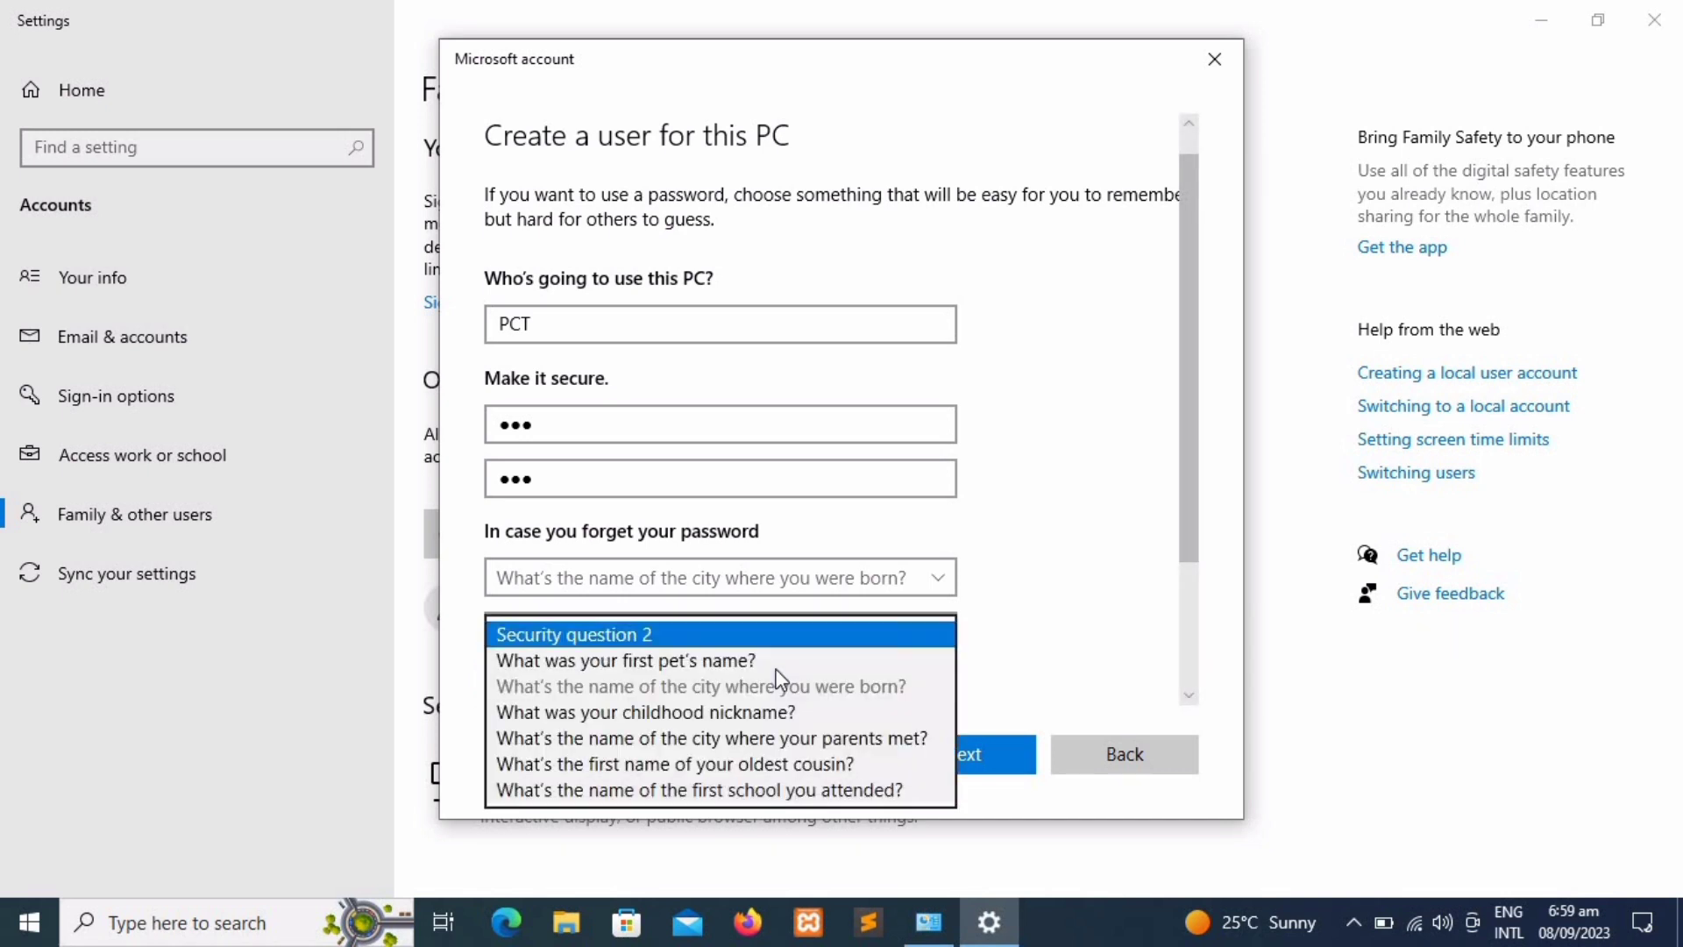
pyautogui.click(765, 712)
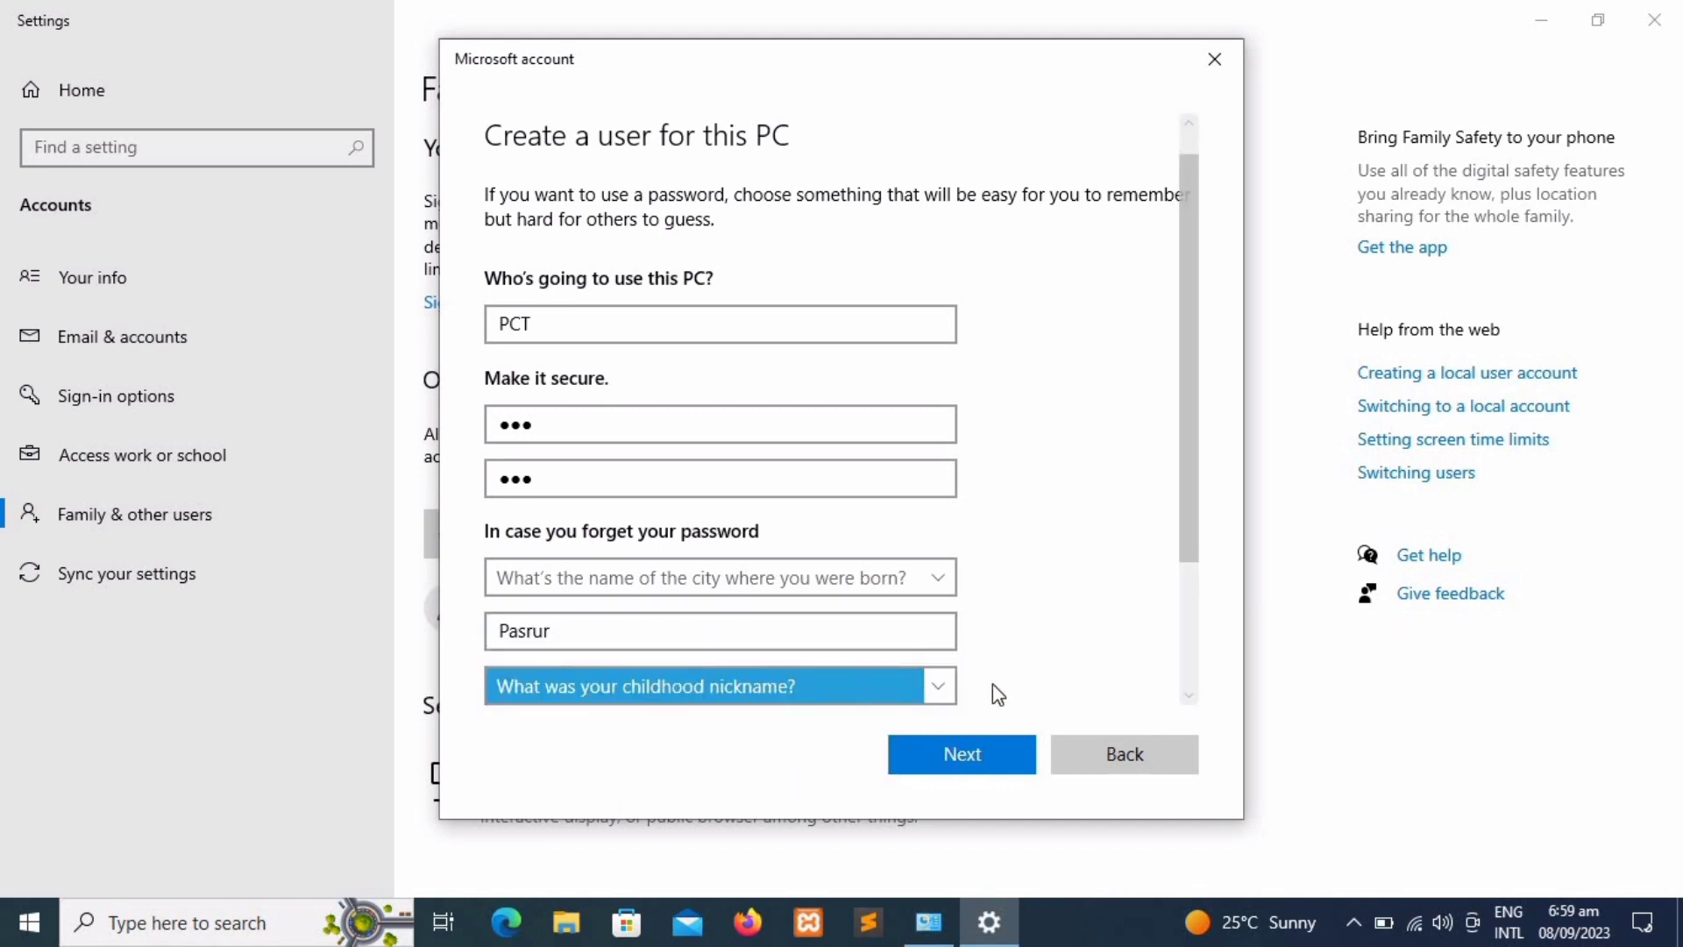
pyautogui.click(1091, 669)
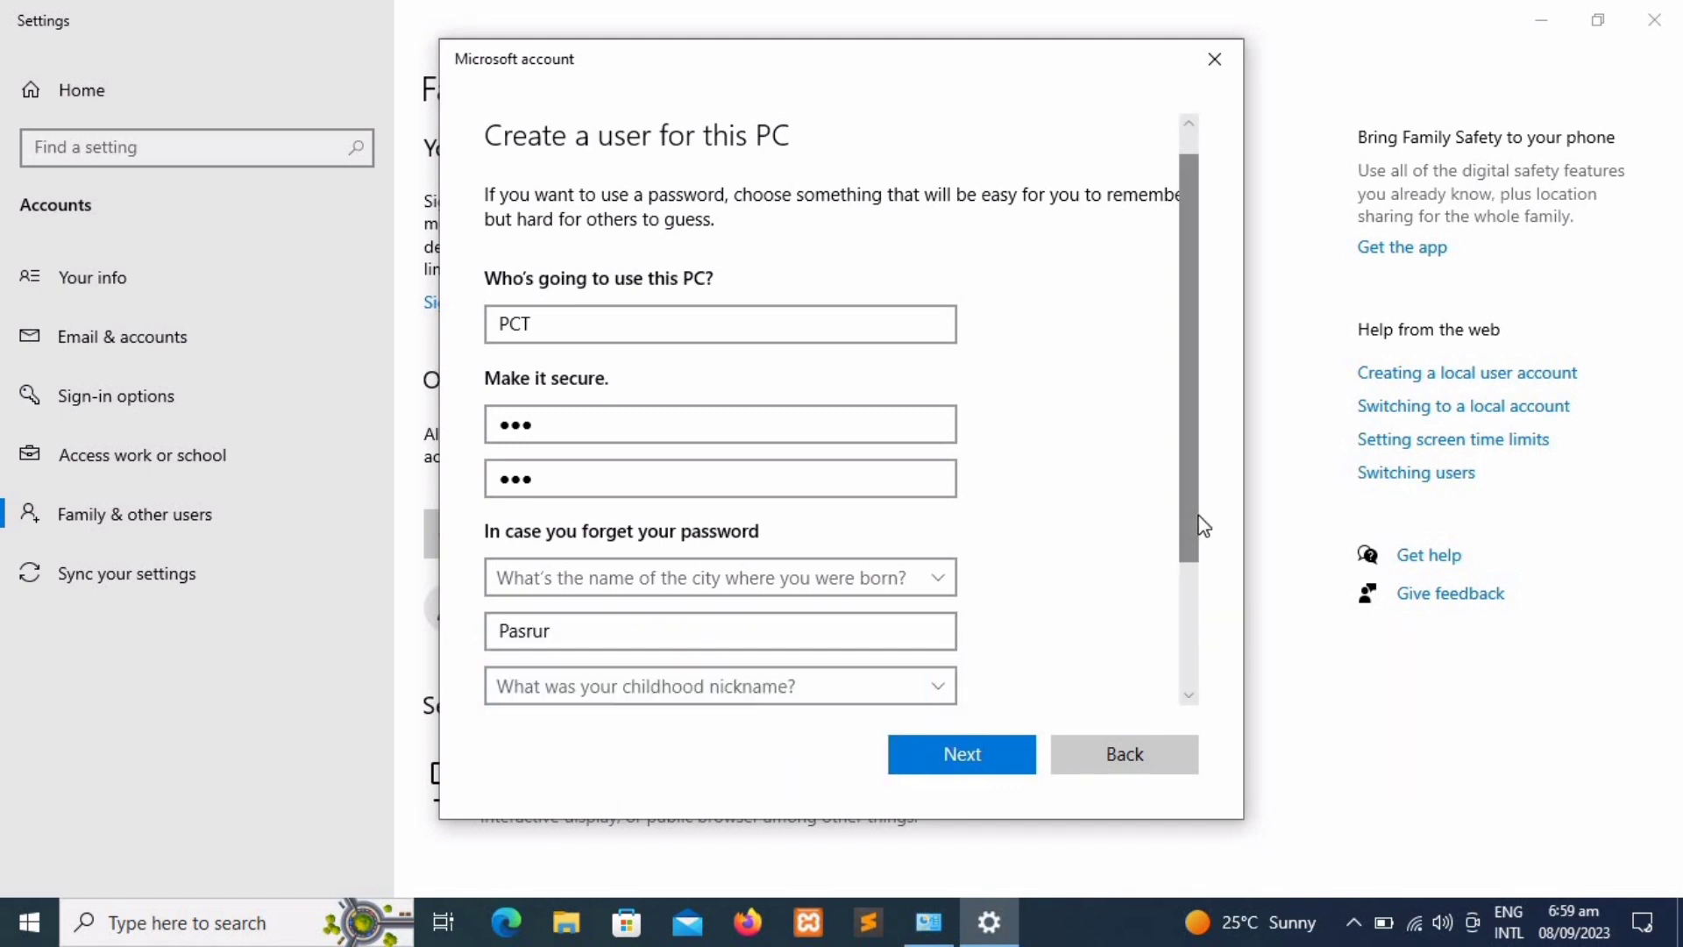
pyautogui.moveTo(1203, 526); pyautogui.dragTo(1220, 605)
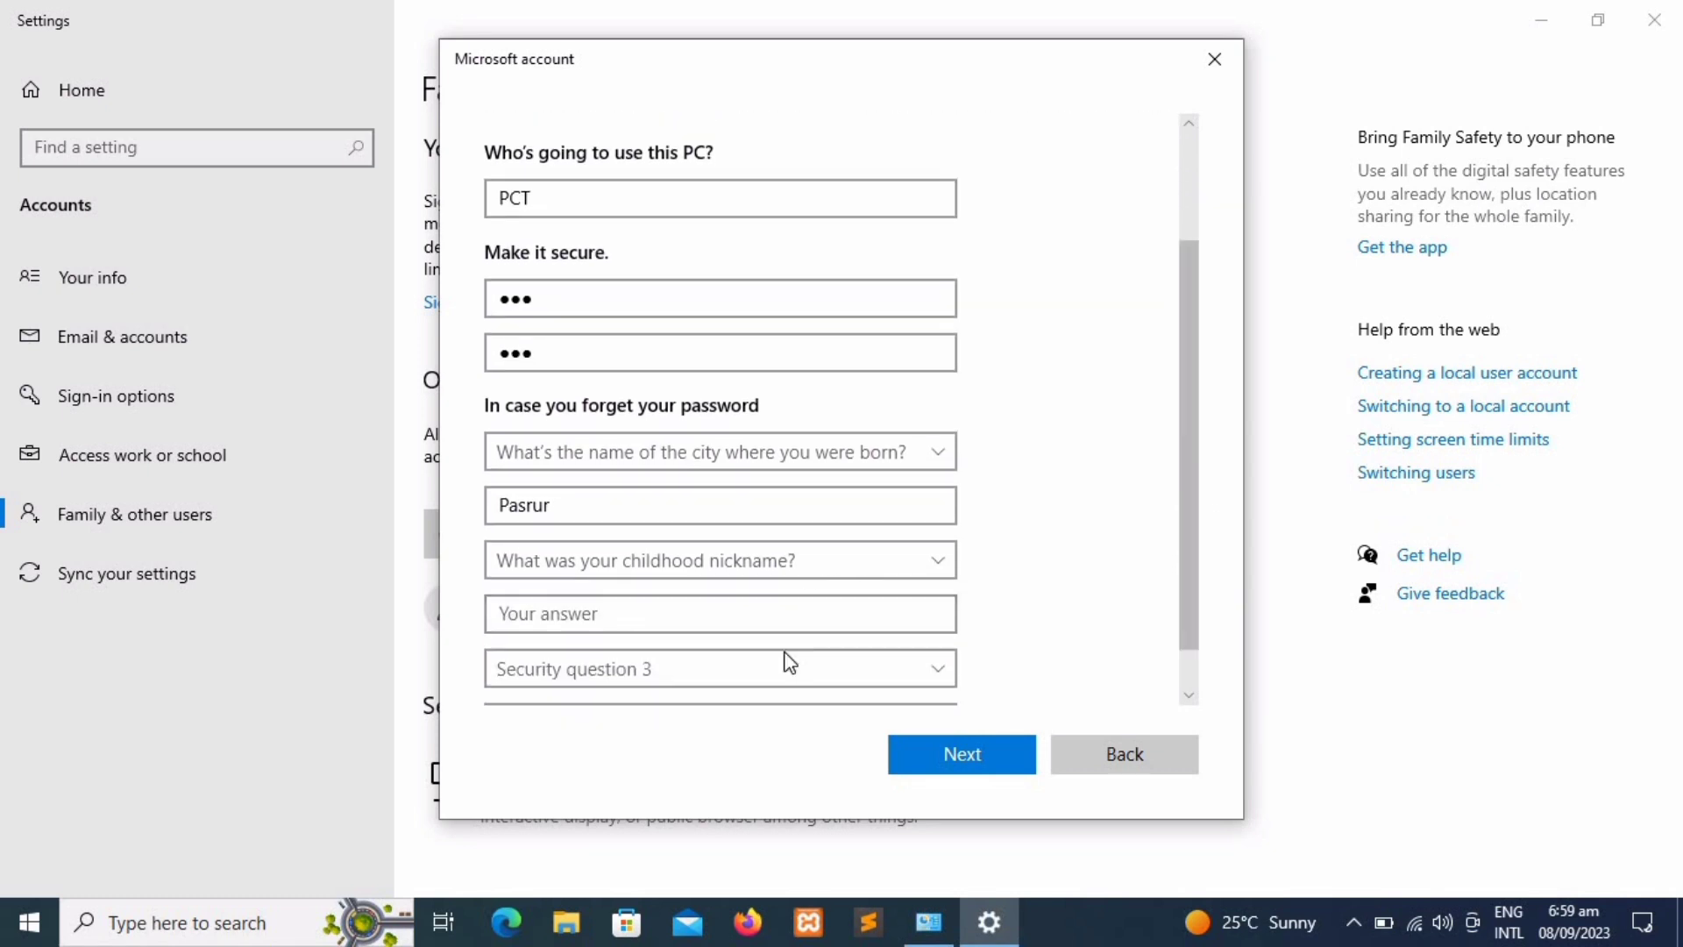
pyautogui.click(804, 625)
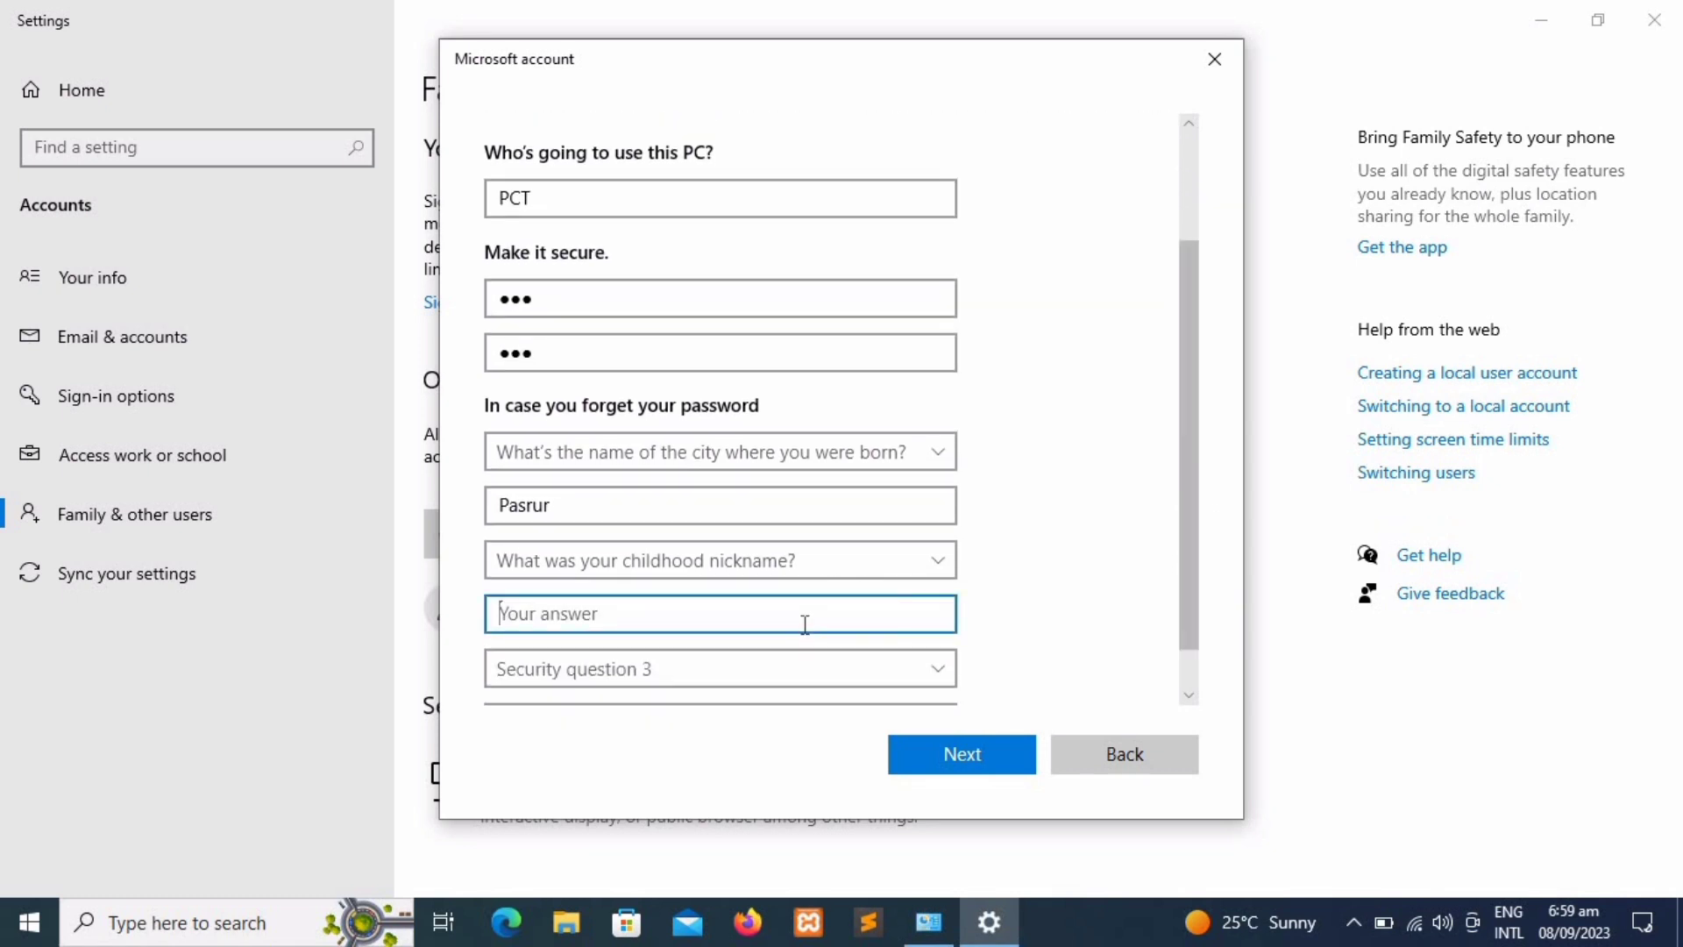
# Step: Choose the first school question as the third and enter its answer
pyautogui.click(801, 660)
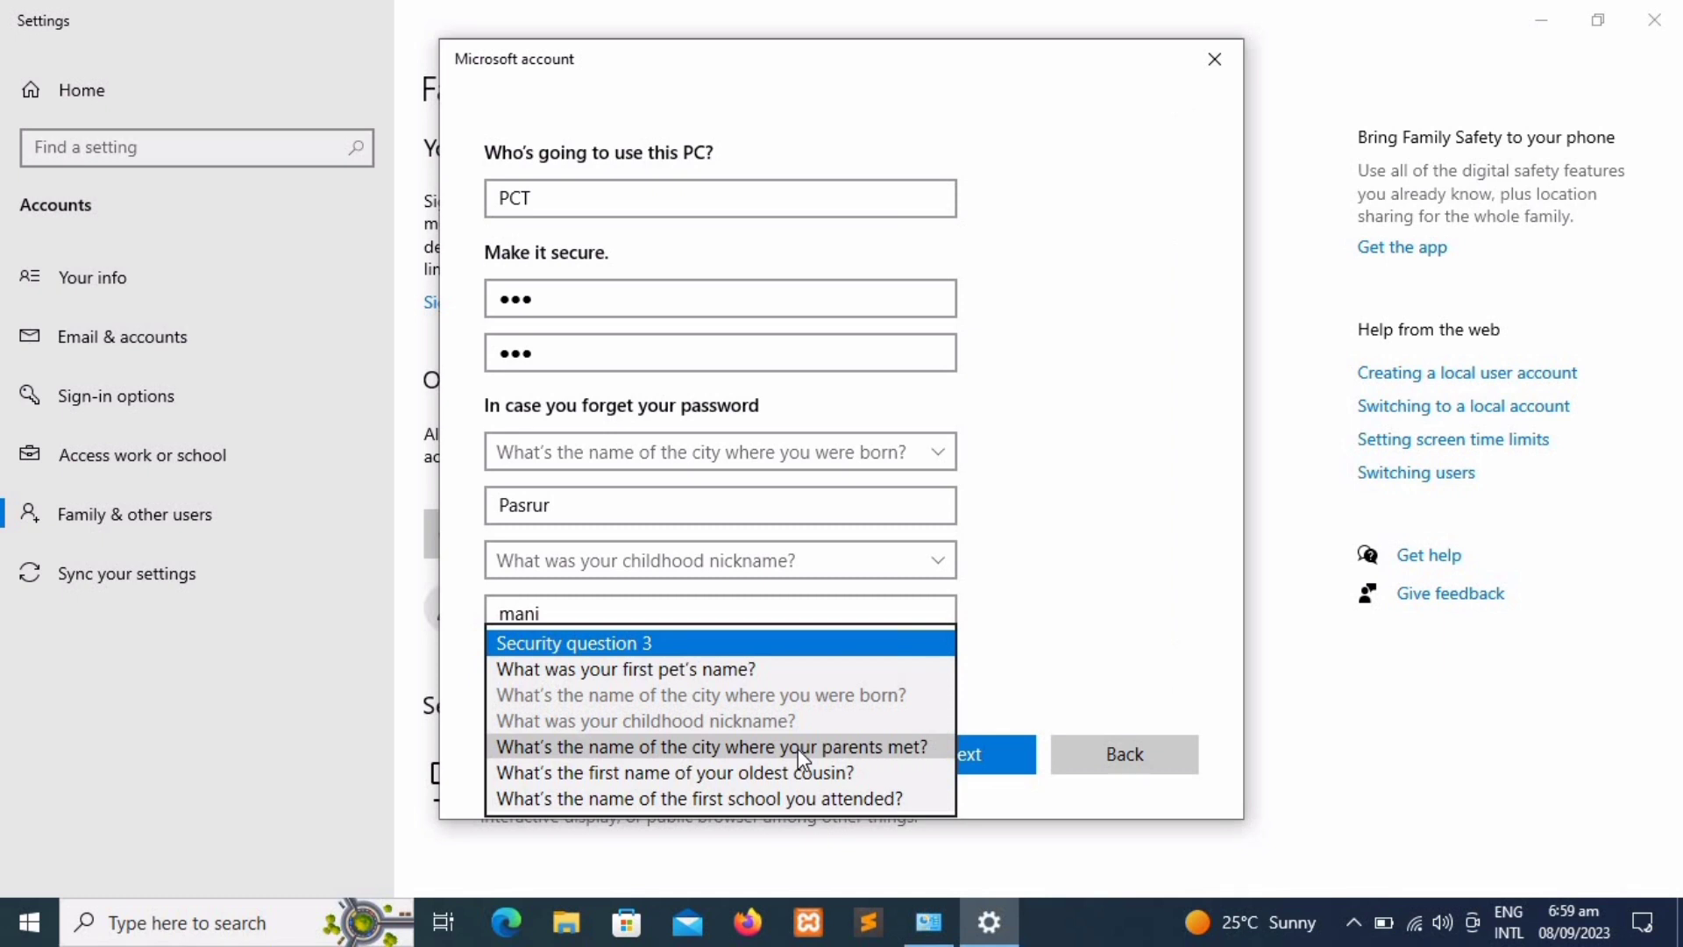
pyautogui.click(782, 808)
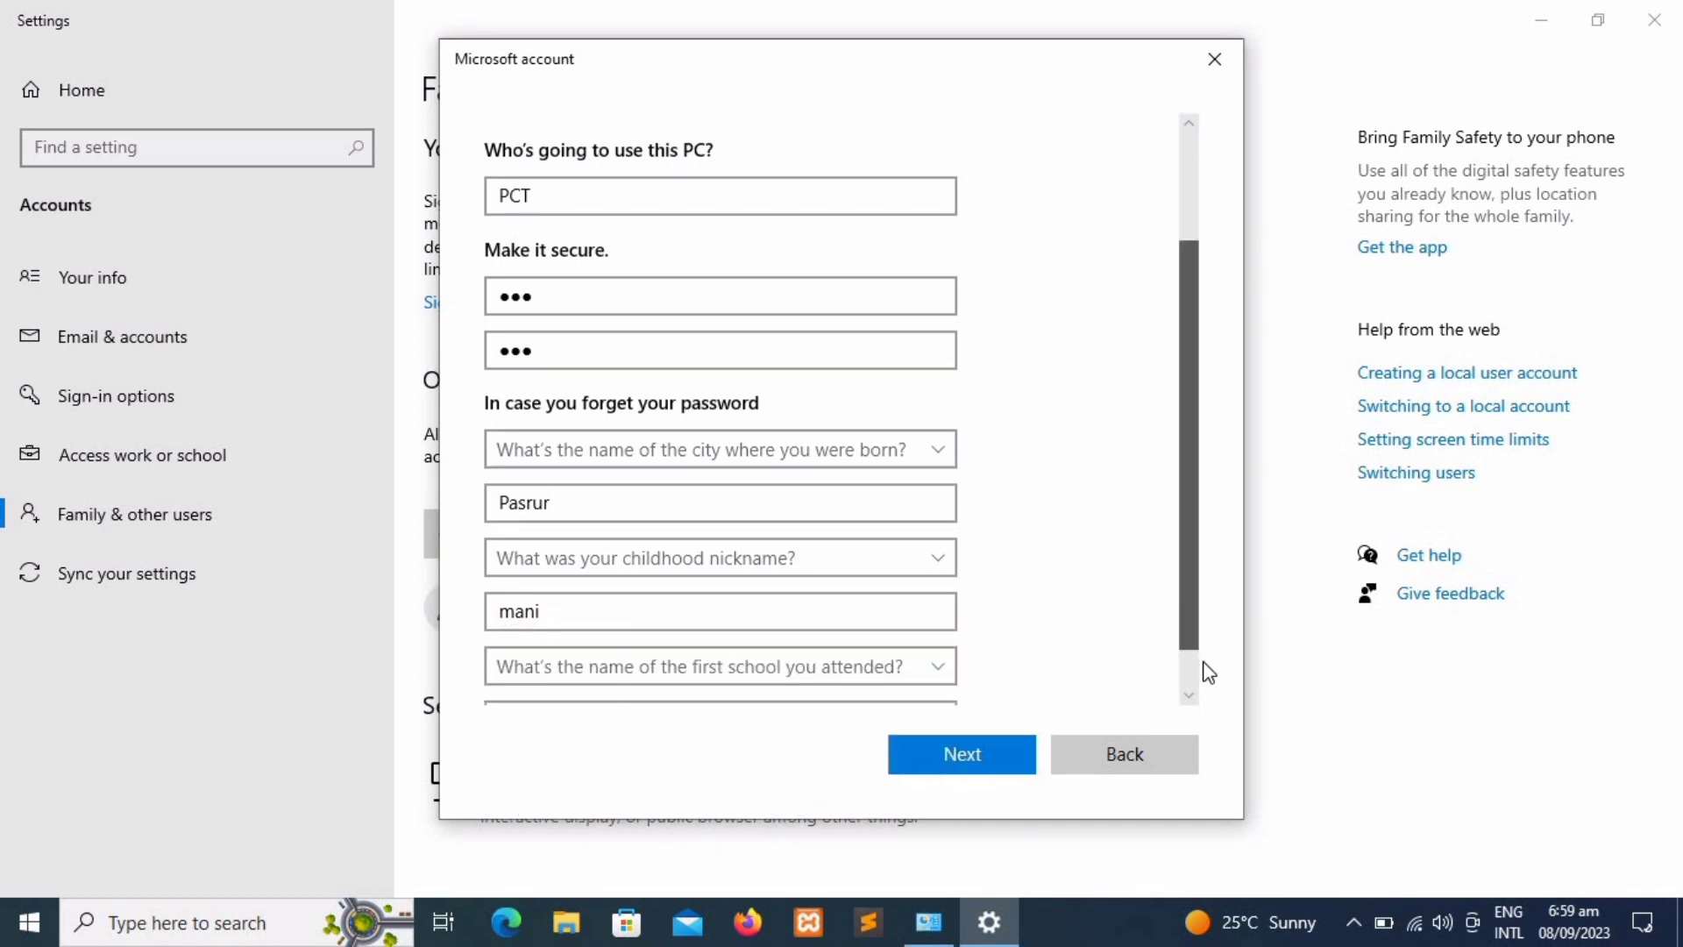
pyautogui.scroll(-1, 1189, 672)
pyautogui.click(775, 669)
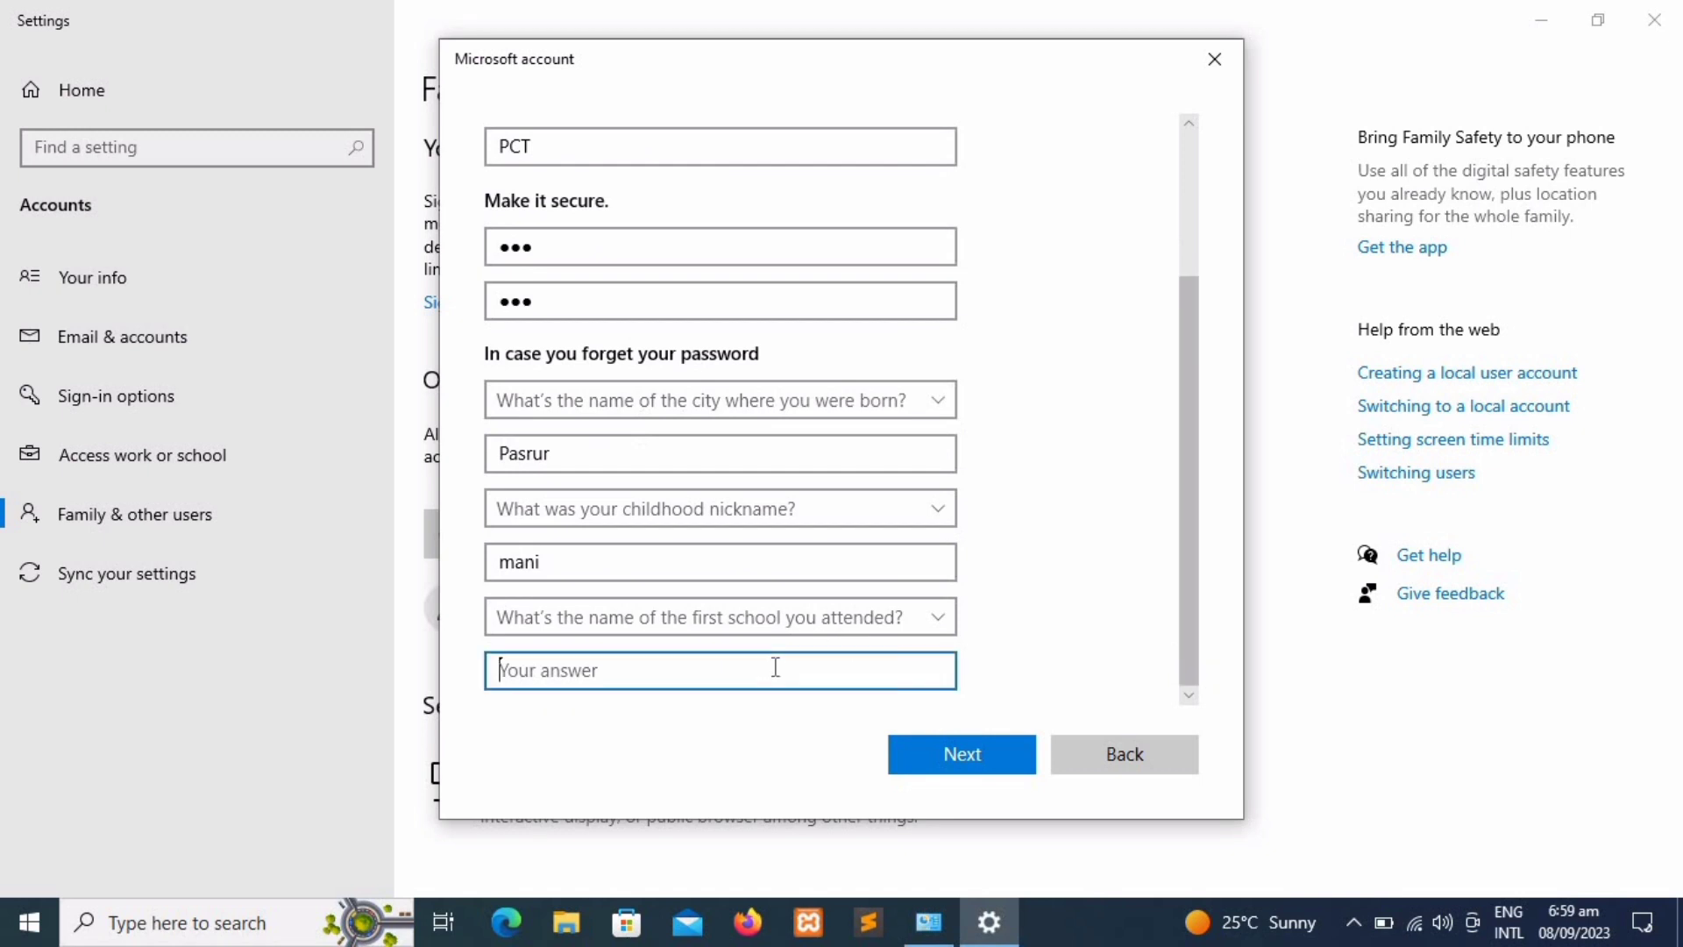
pyautogui.moveTo(1192, 309)
pyautogui.mouseDown()
pyautogui.moveTo(1198, 221)
pyautogui.moveTo(1198, 282)
pyautogui.mouseUp()
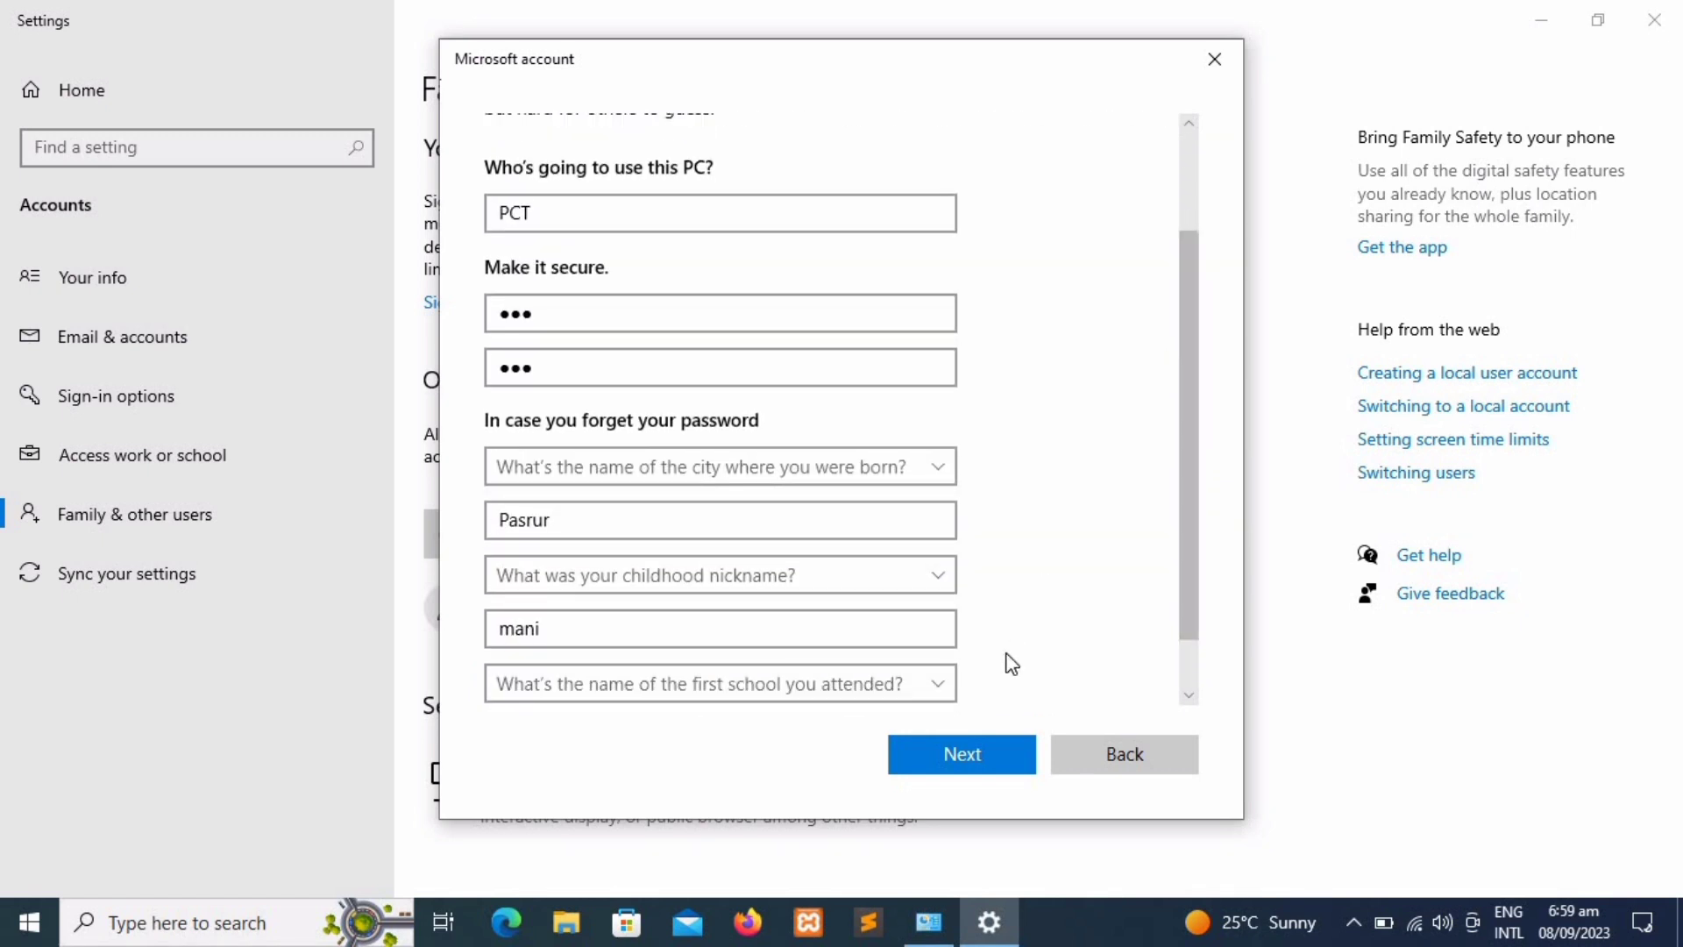
# Step: Submit the form to create the PCT local account
pyautogui.click(957, 764)
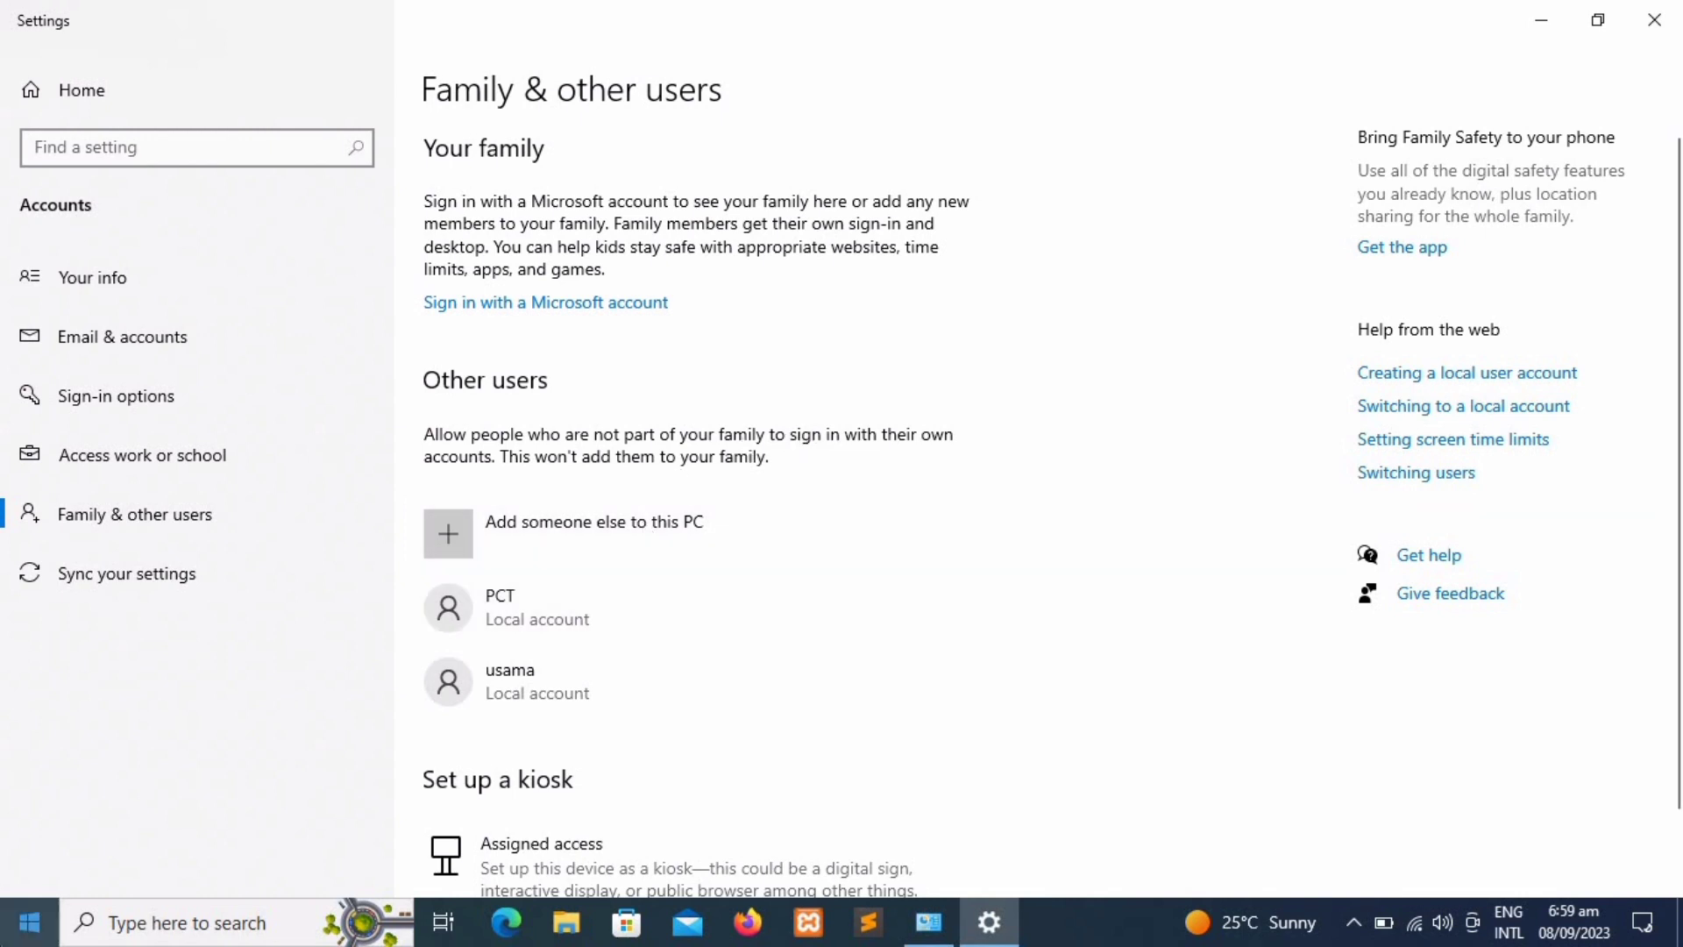
pyautogui.click(29, 922)
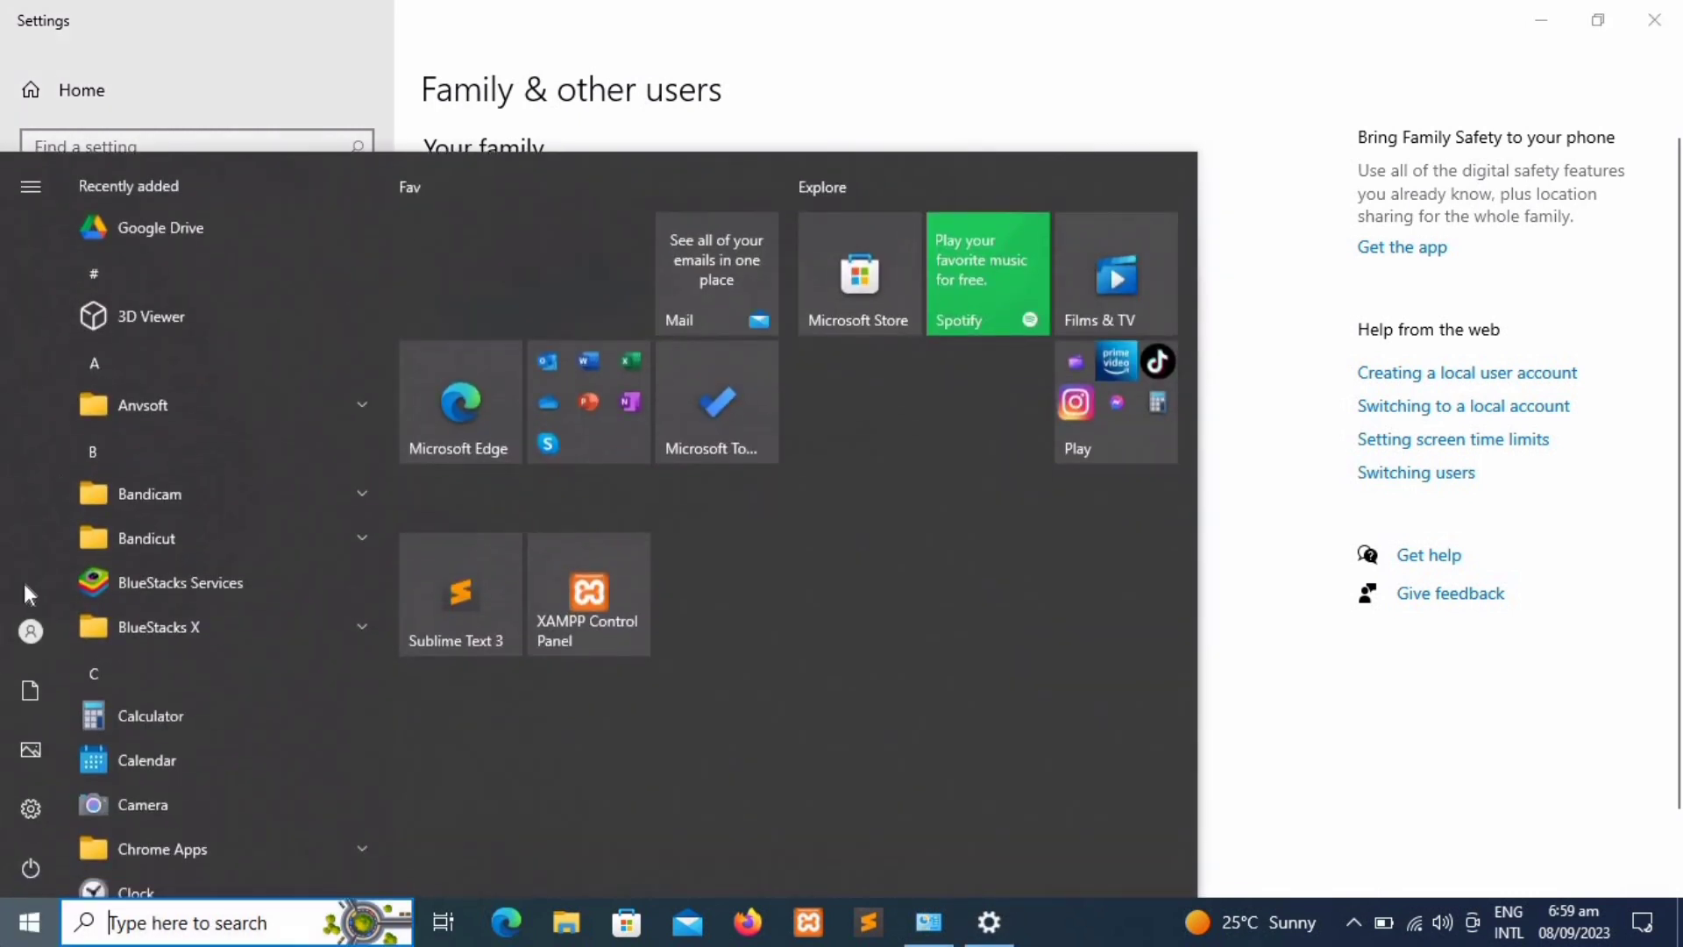
# Step: Check that PCT is in the Start menu account list, then expand PCT's options in Settings
pyautogui.click(35, 624)
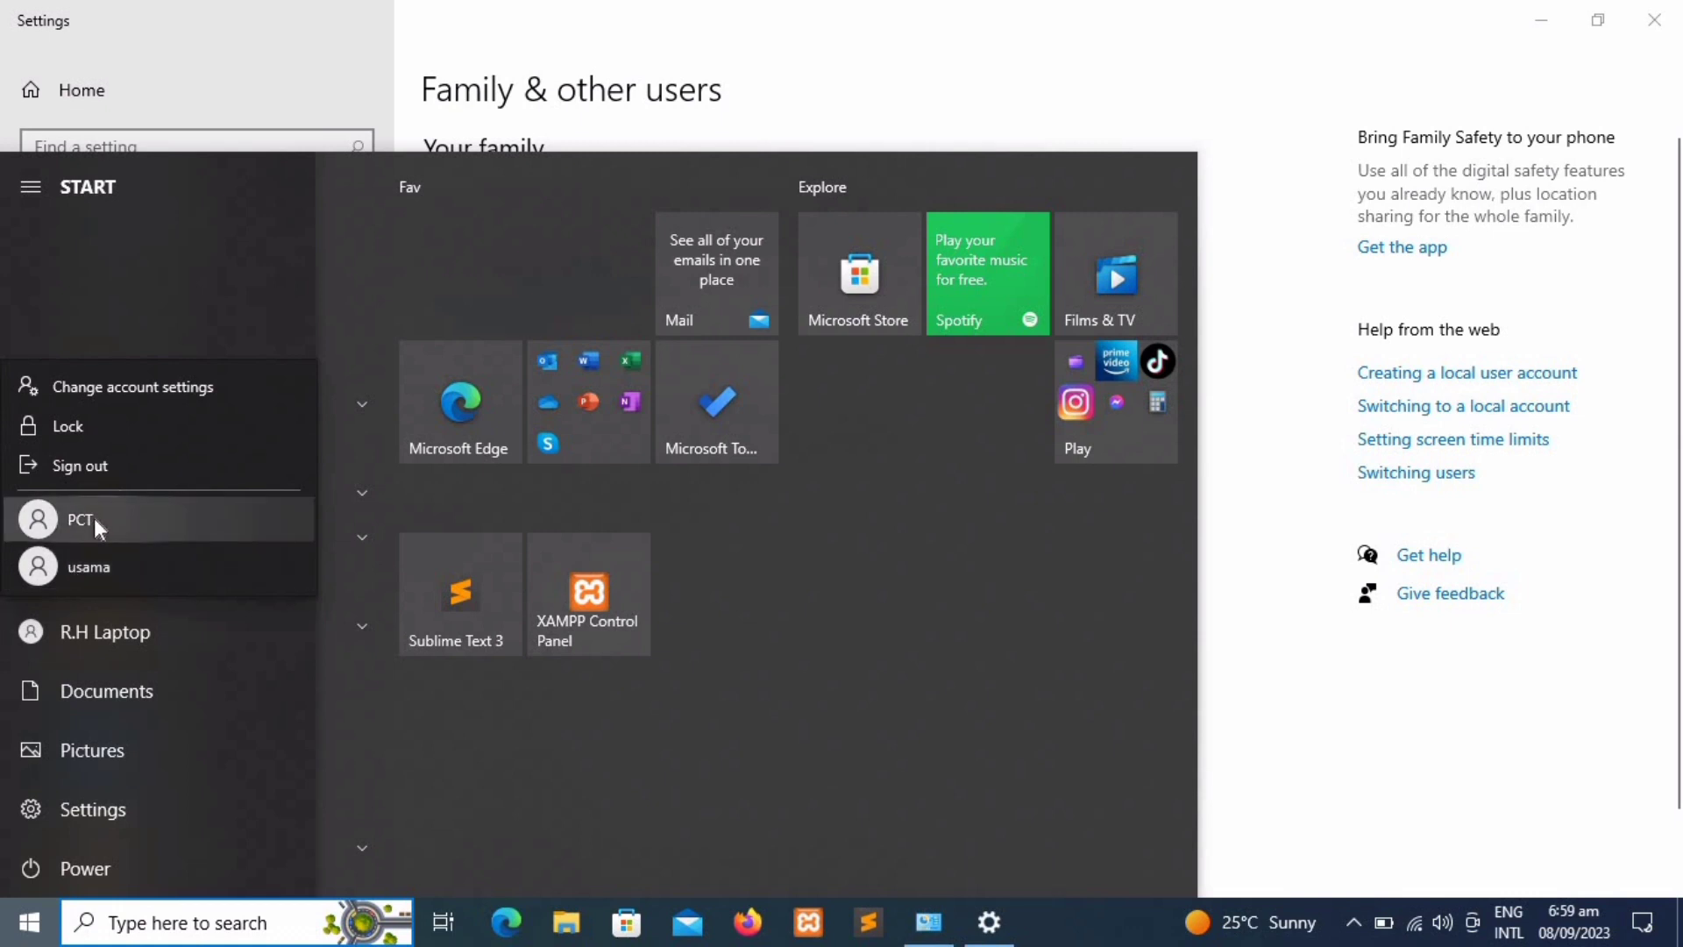
pyautogui.press('Escape')
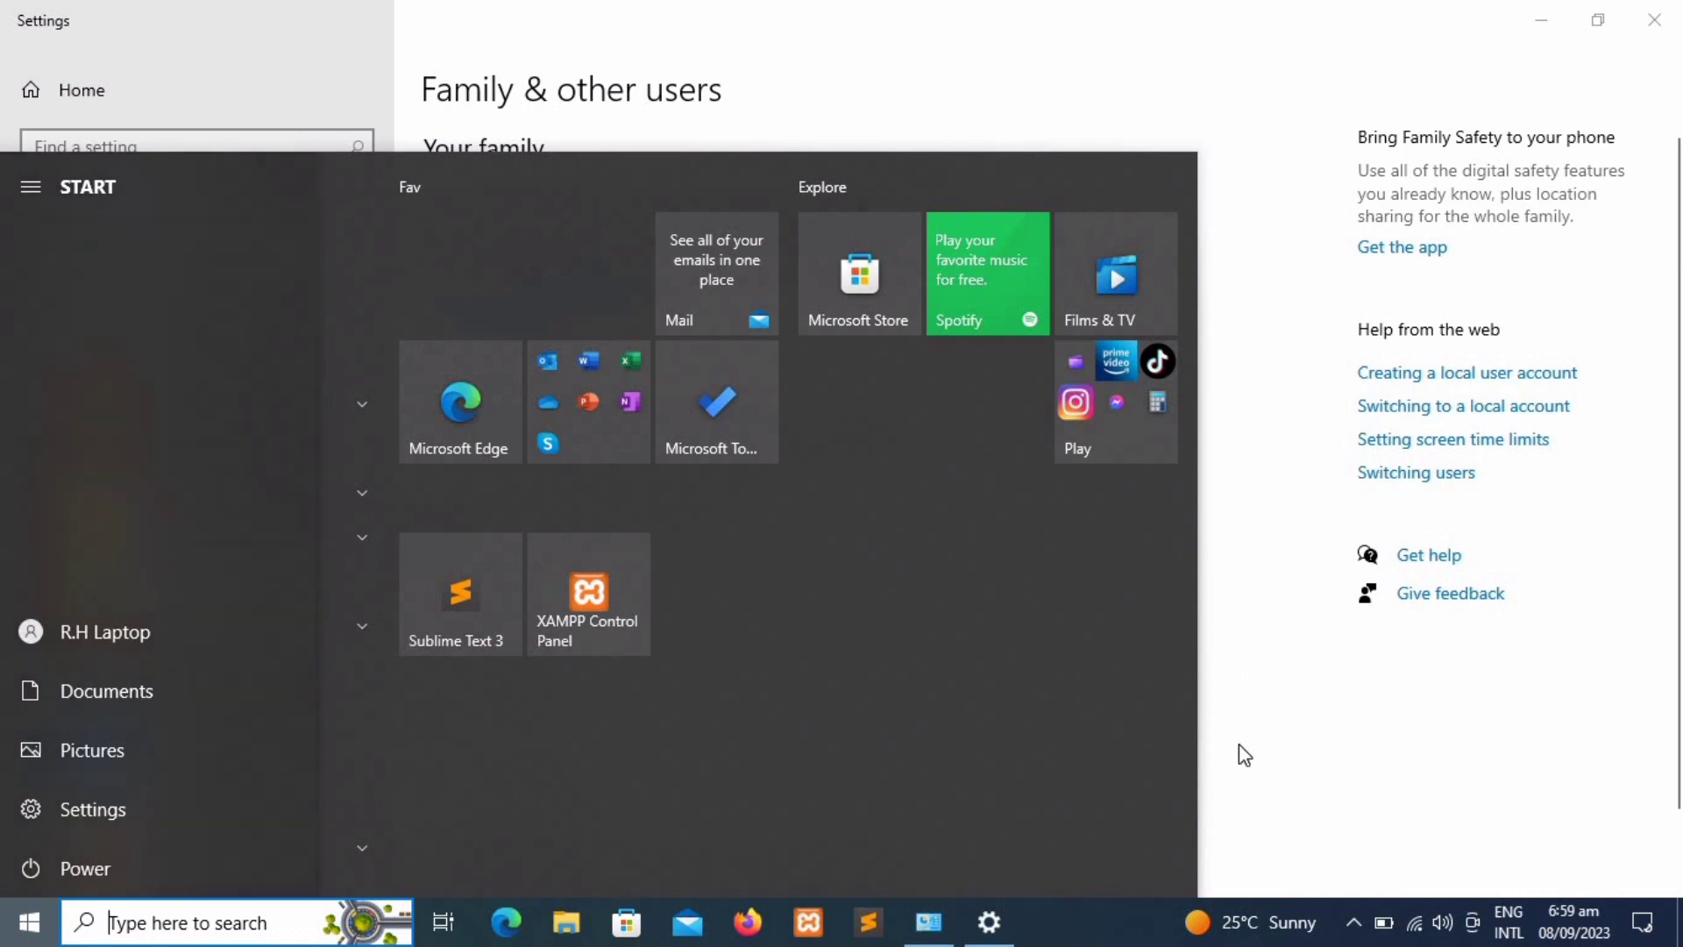
pyautogui.click(1245, 754)
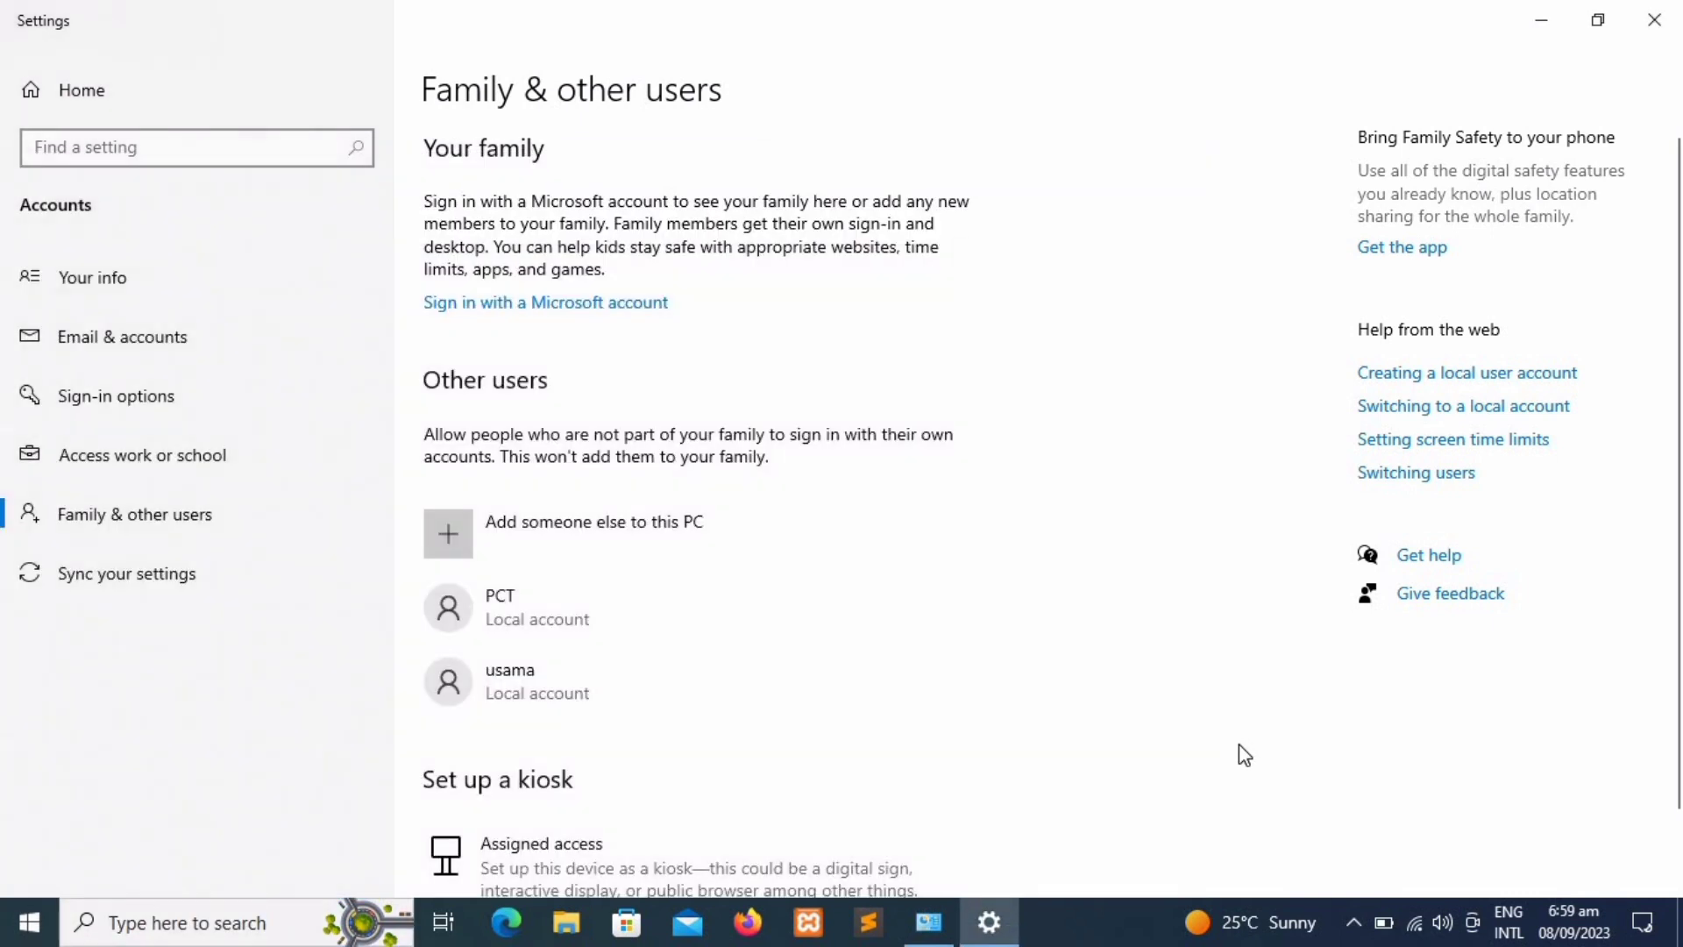
pyautogui.click(609, 599)
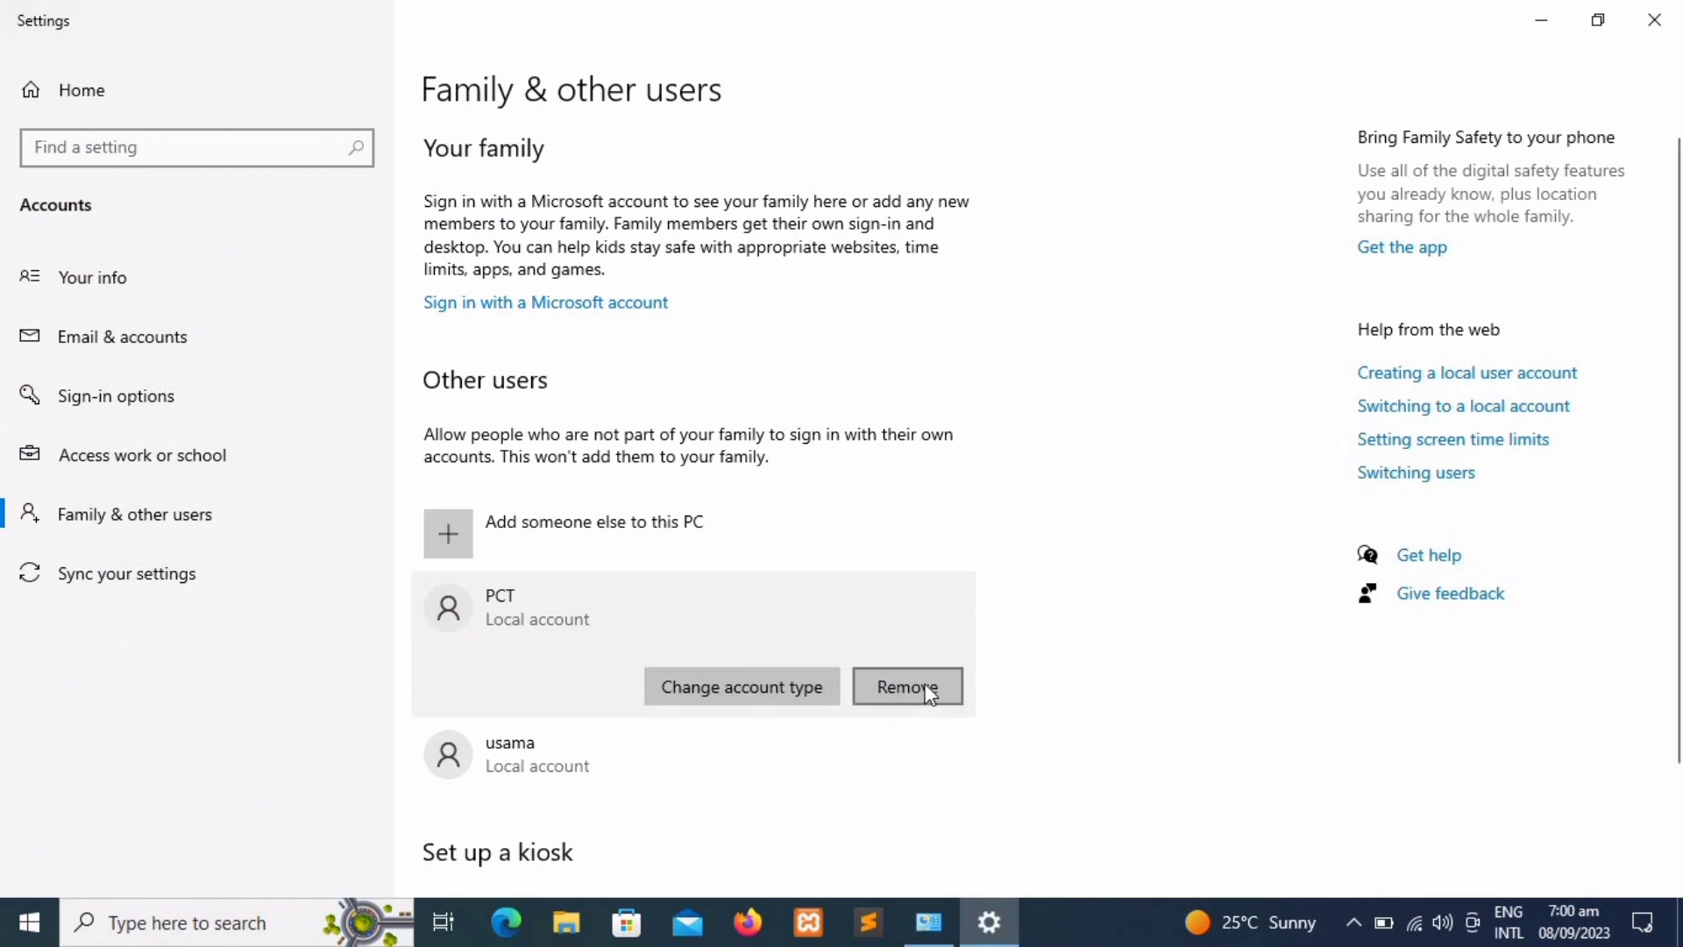
# Step: Keep PCT's account type as Standard User
pyautogui.click(788, 688)
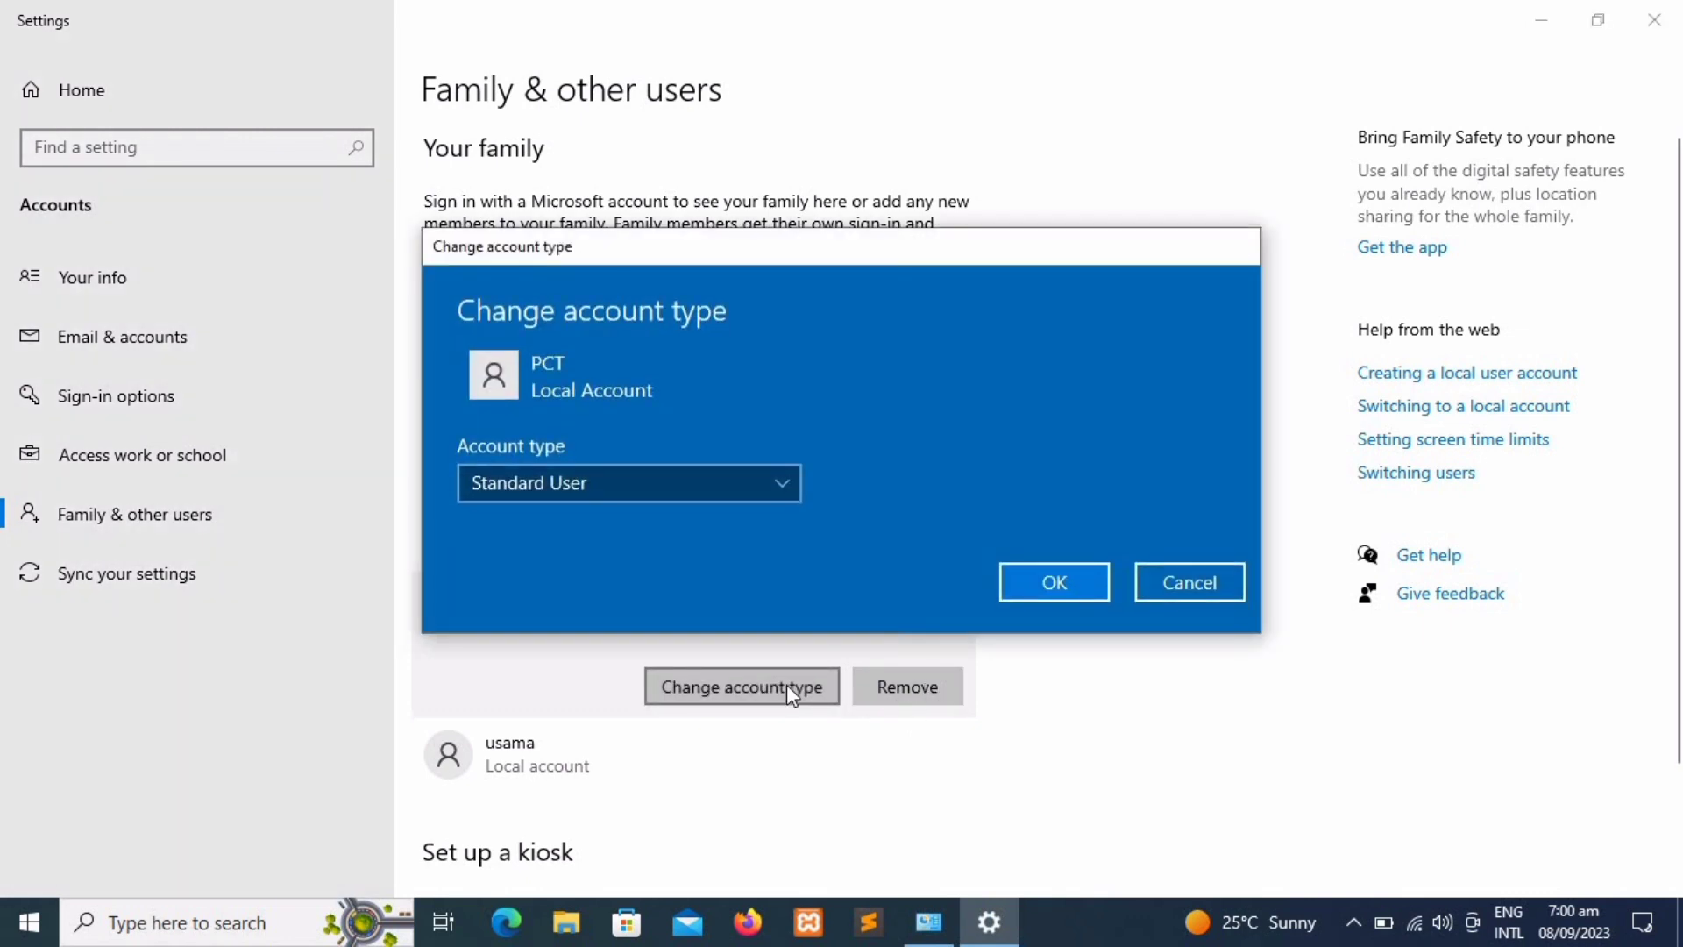
pyautogui.click(754, 497)
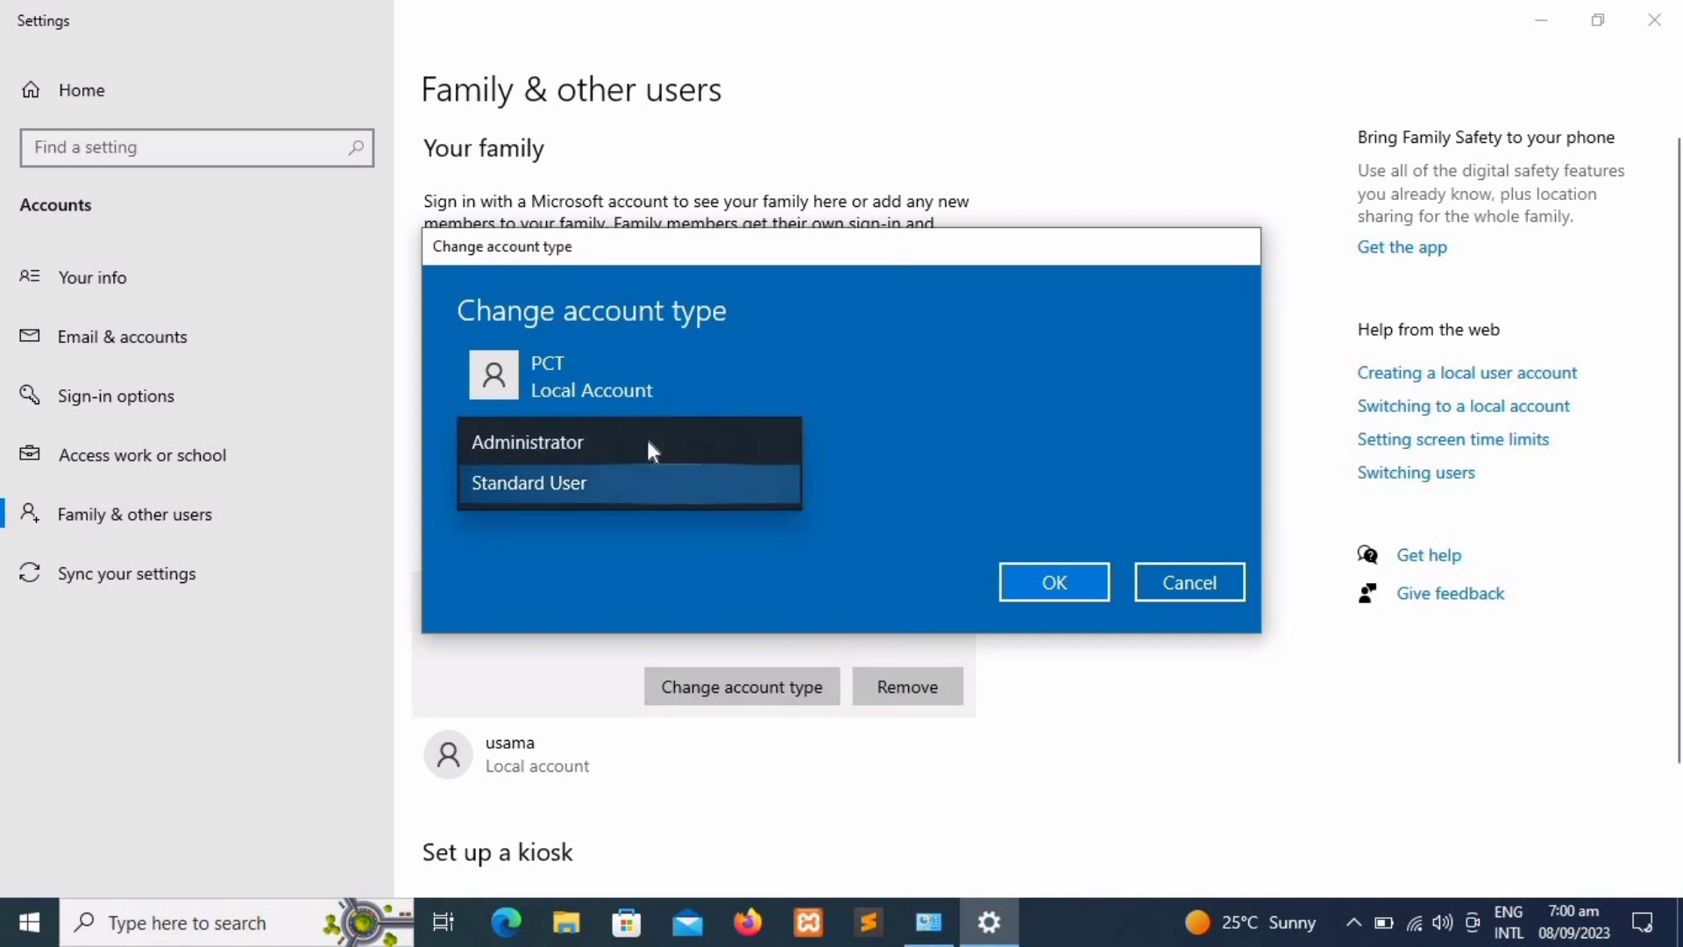
pyautogui.click(637, 489)
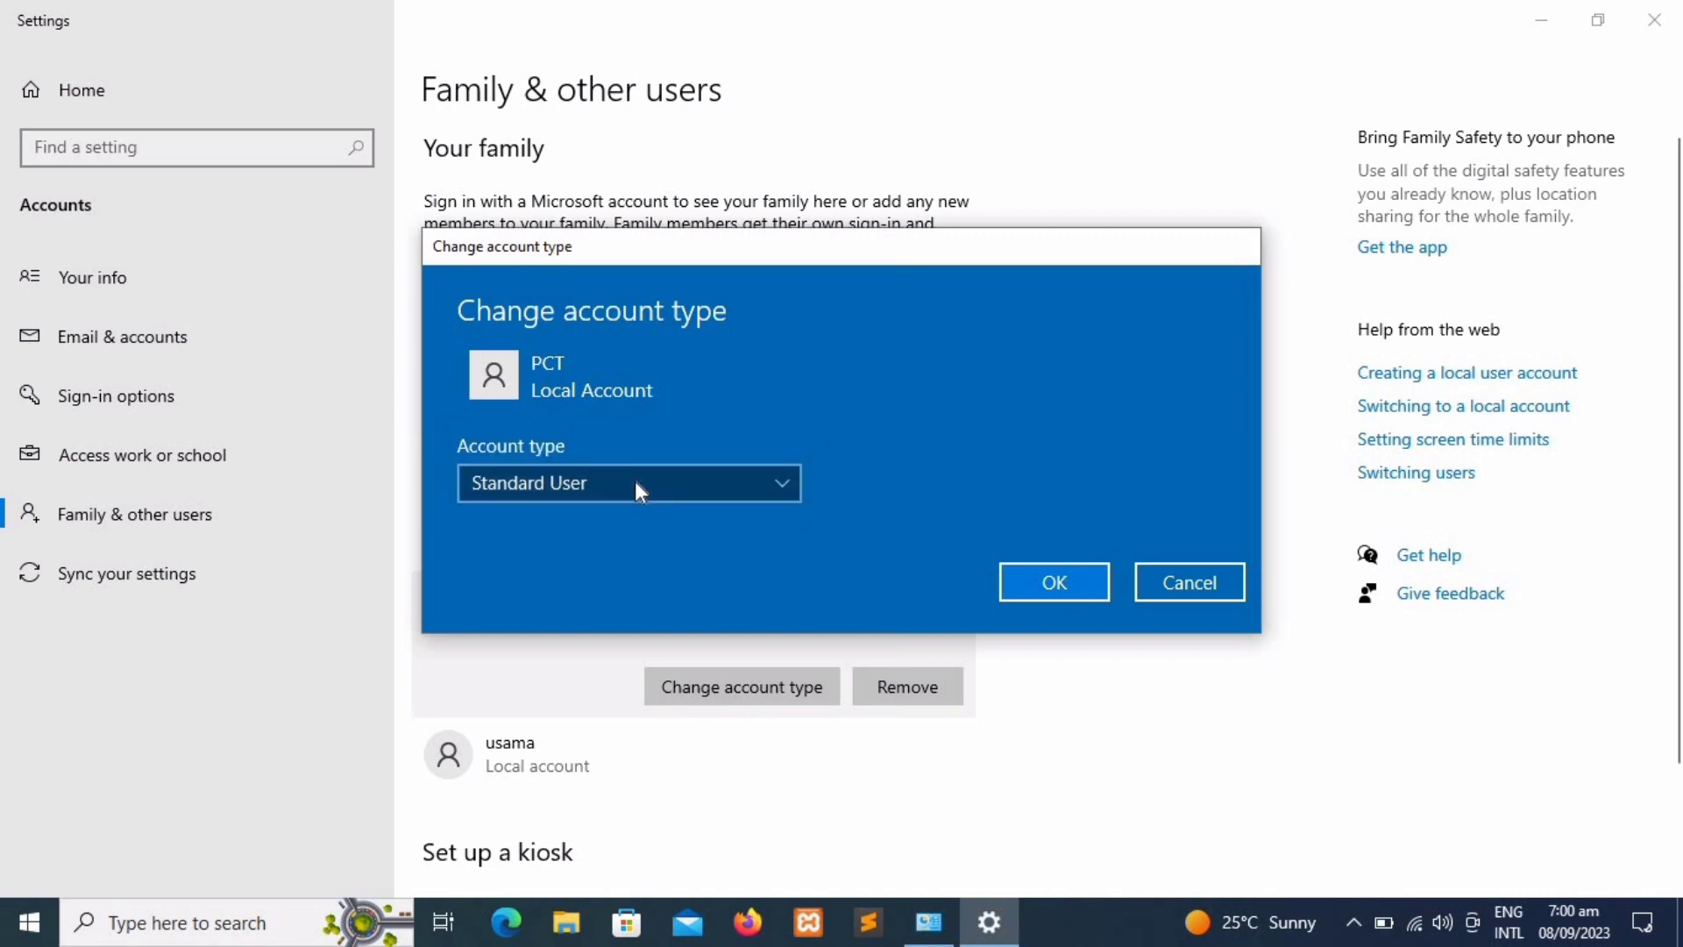
pyautogui.click(1033, 585)
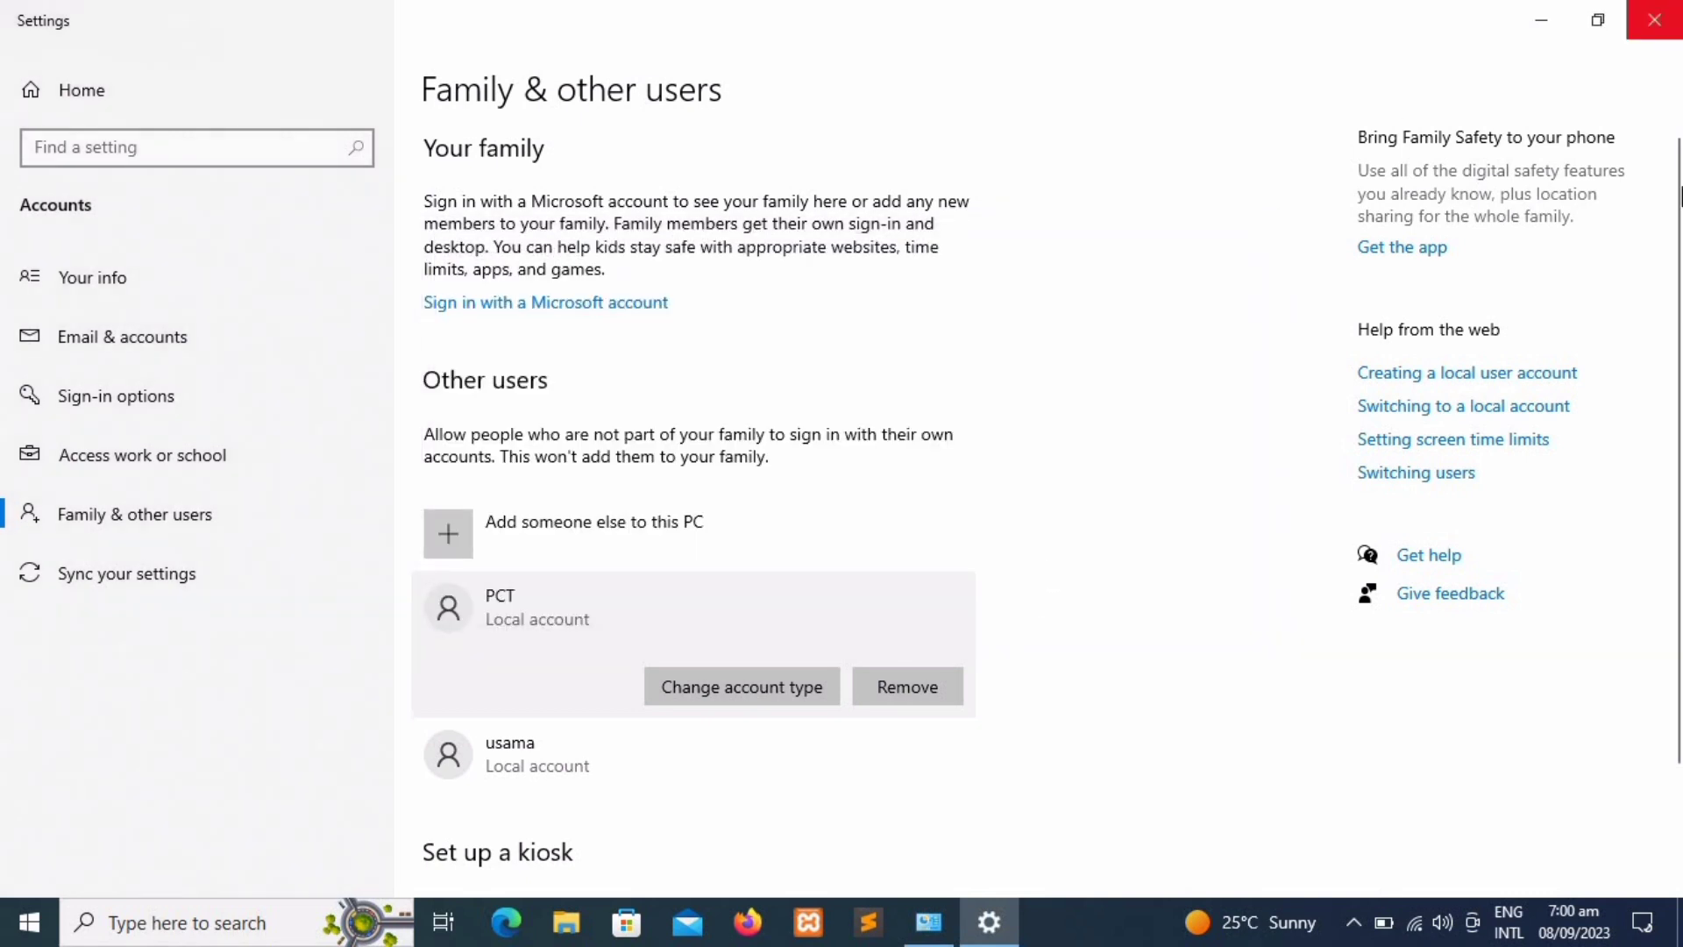
# Step: Review PCT and usama in the user list and close the Settings window
pyautogui.scroll(-3, 1679, 554)
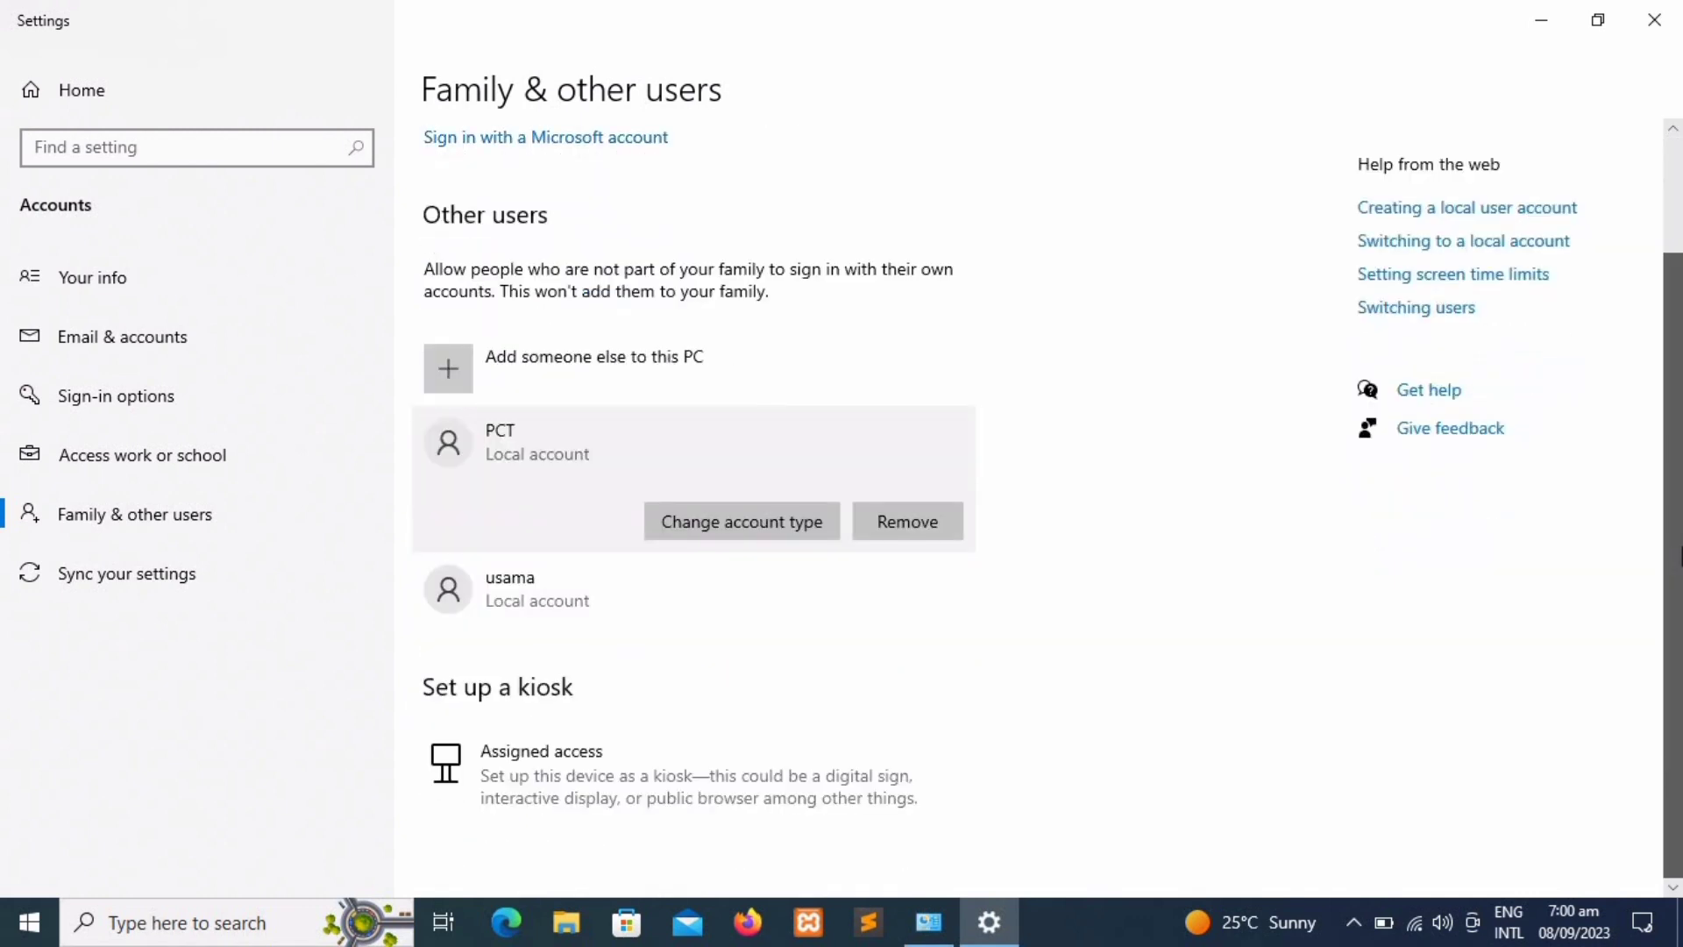
pyautogui.scroll(3, 1667, 365)
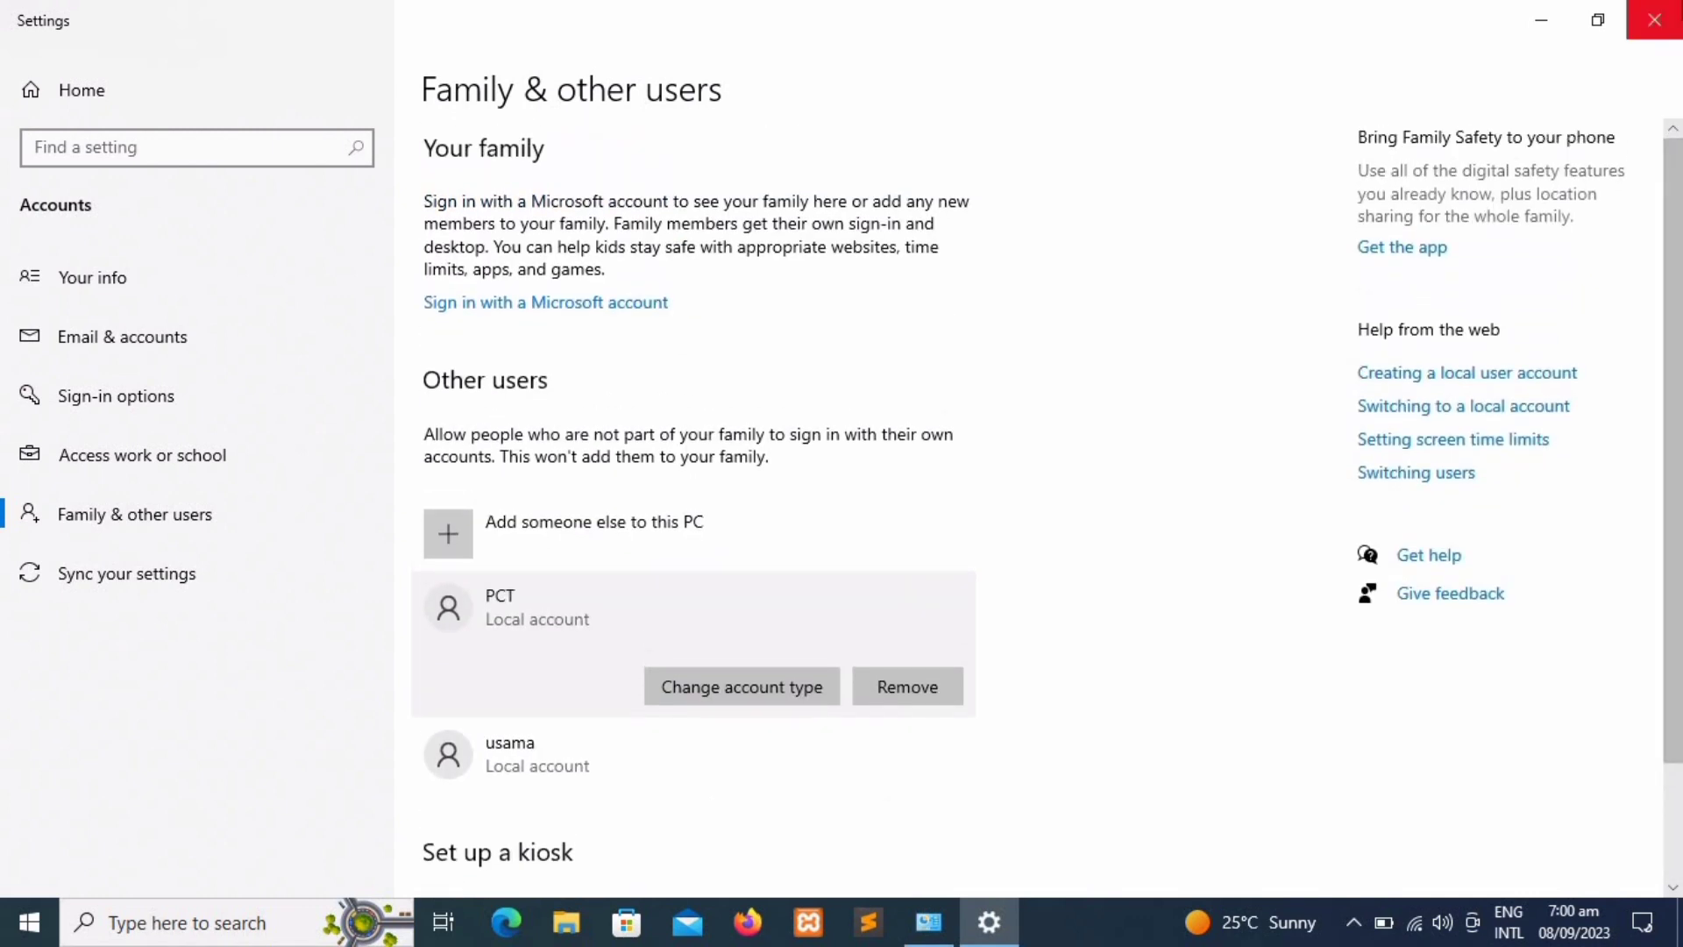
pyautogui.click(1654, 18)
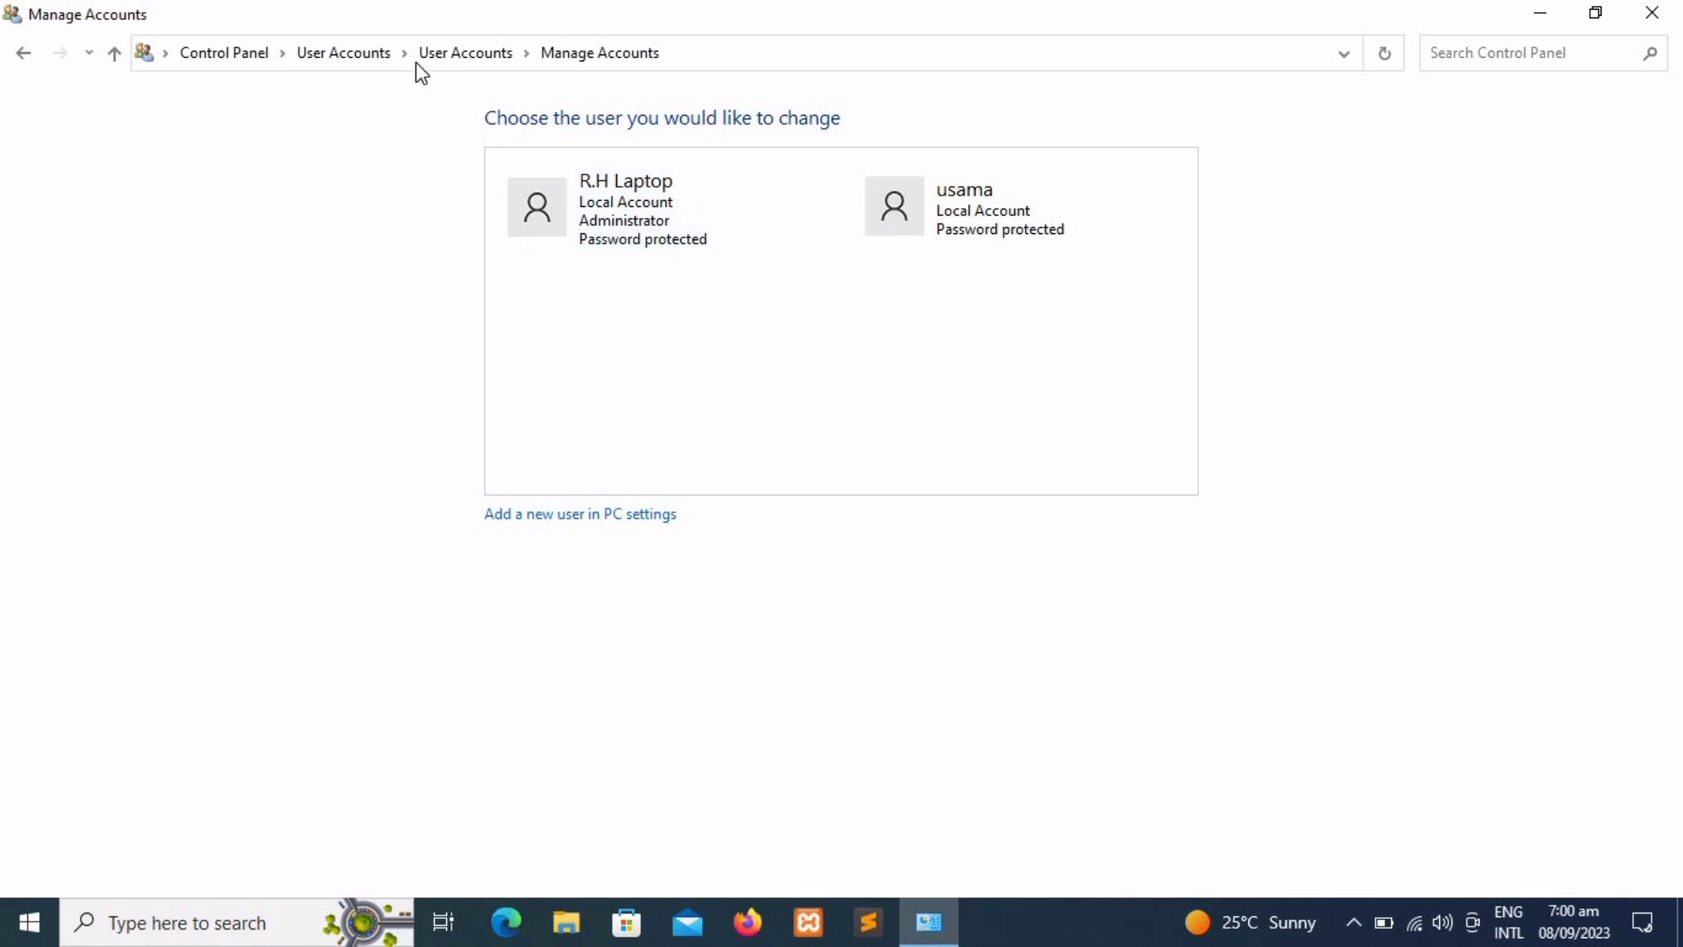
# Step: Go from Control Panel home through User Accounts to PCT's Rename Account page
pyautogui.click(235, 69)
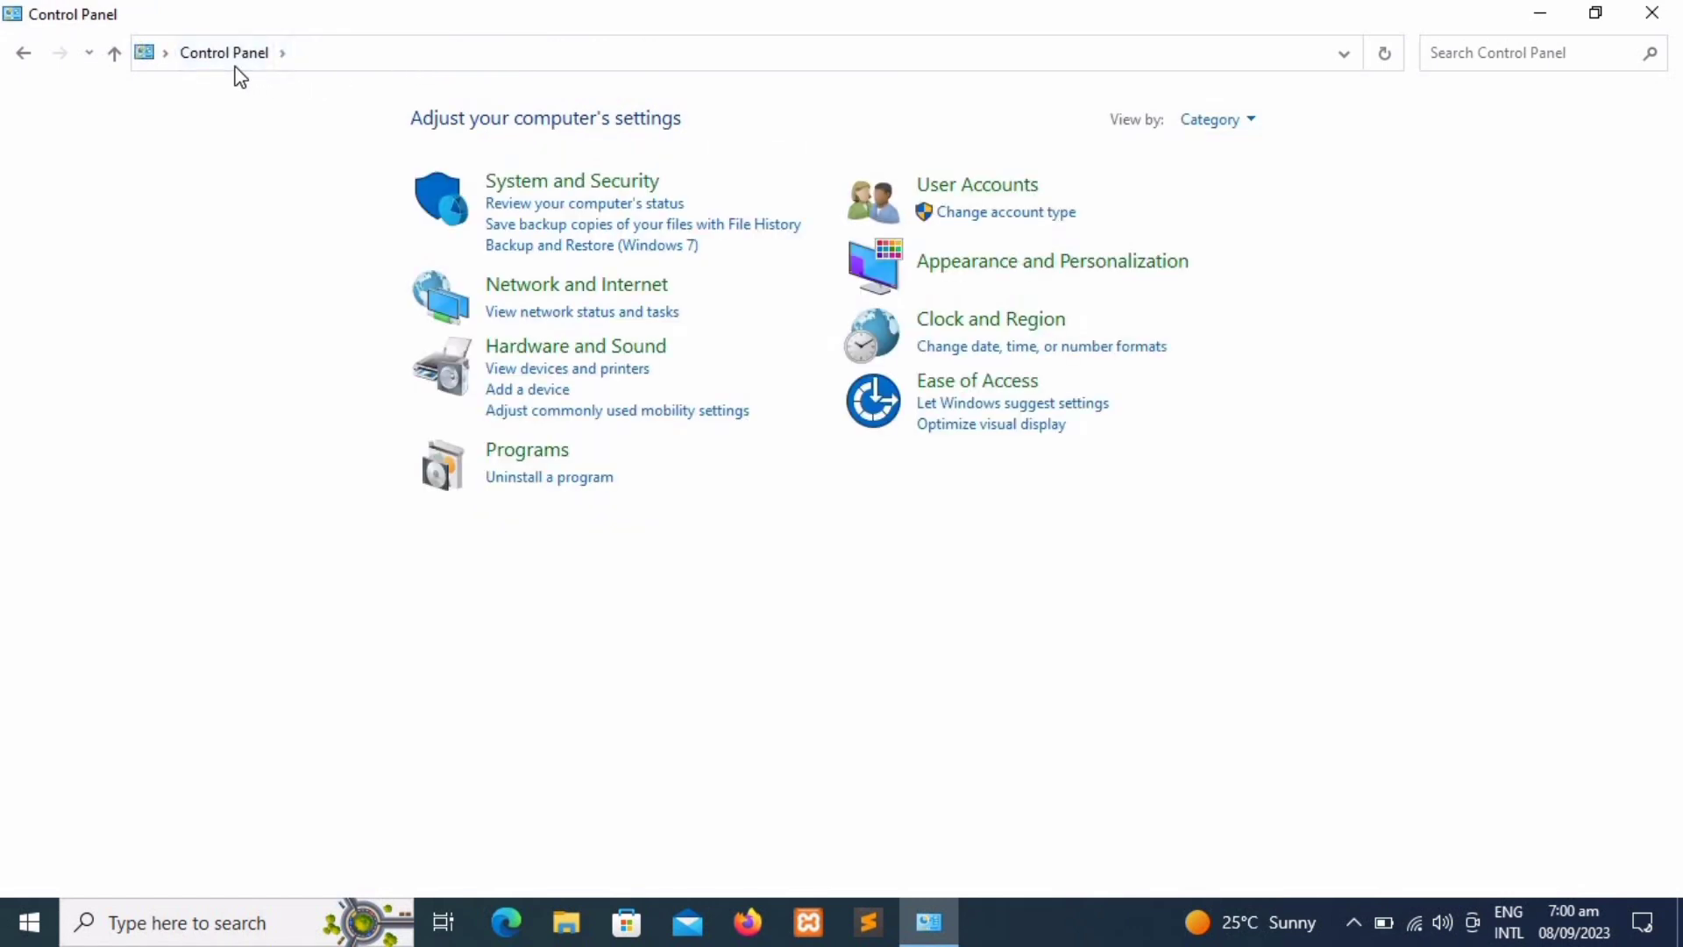
pyautogui.click(1008, 201)
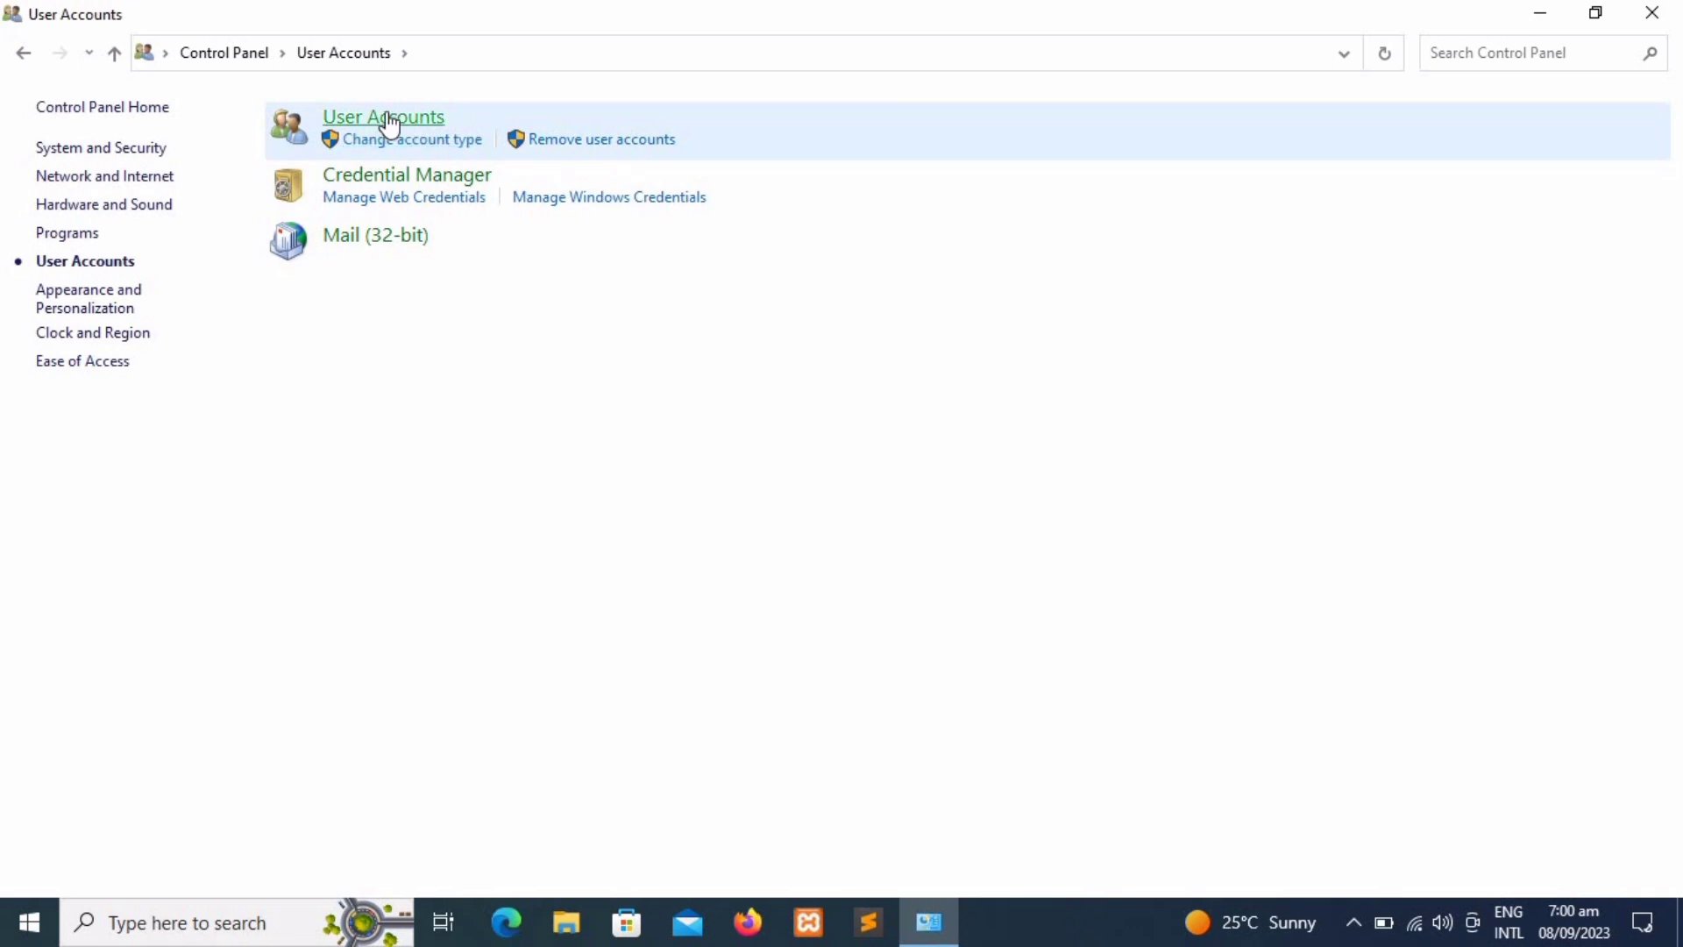
pyautogui.click(389, 120)
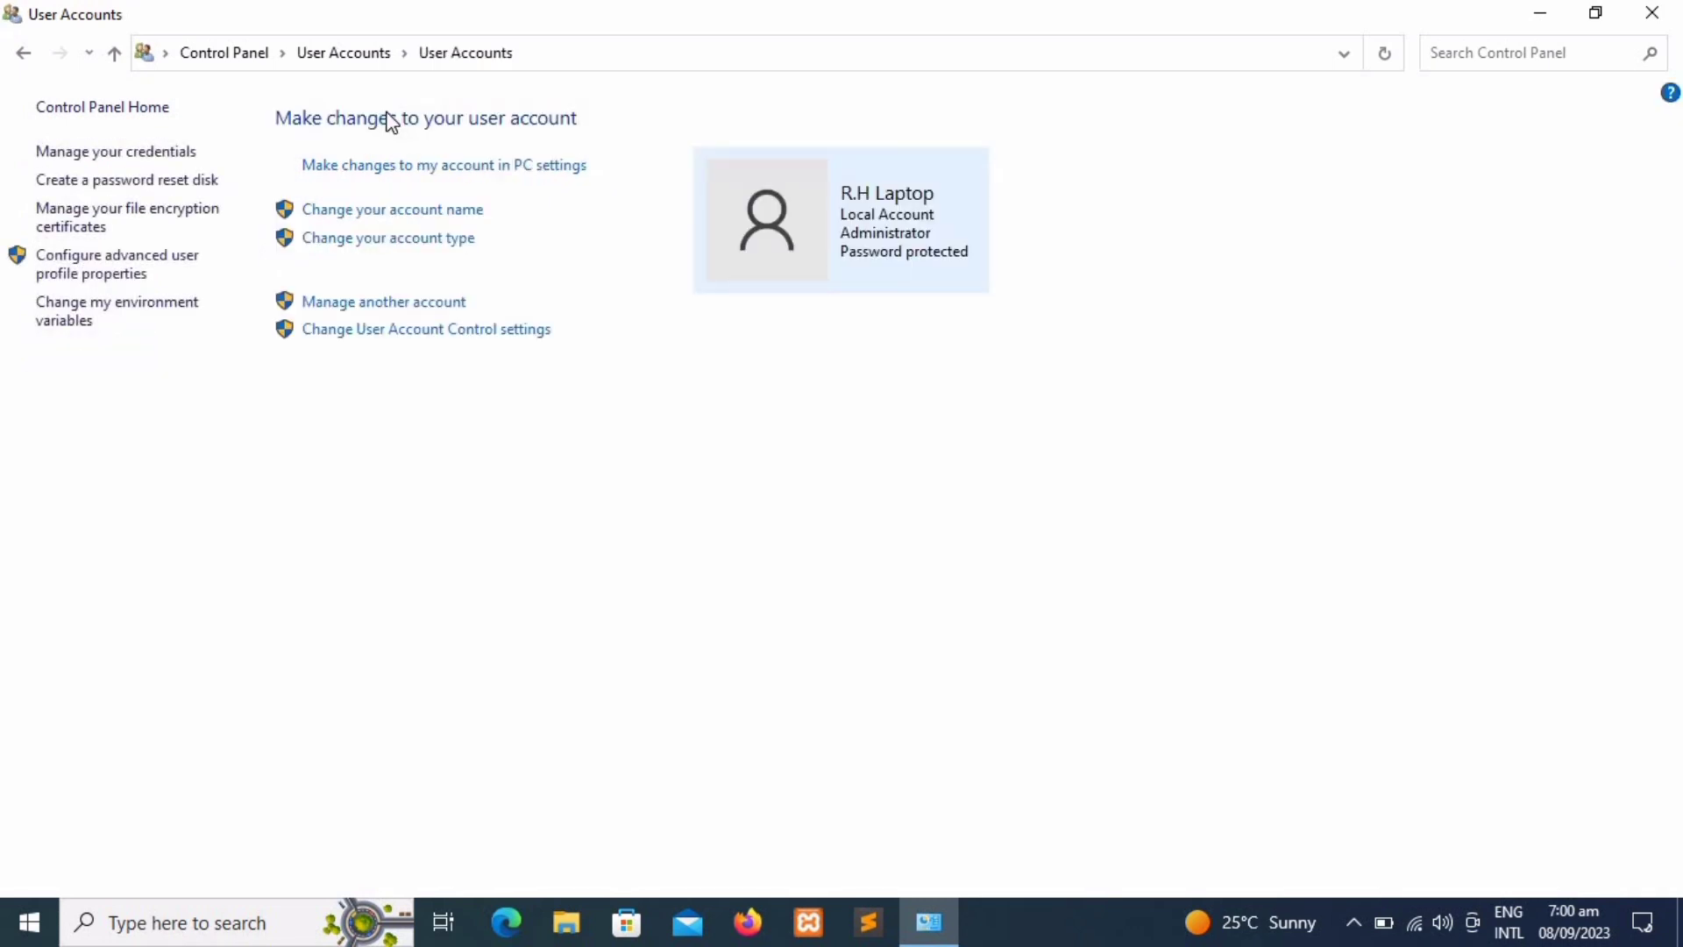
pyautogui.click(350, 307)
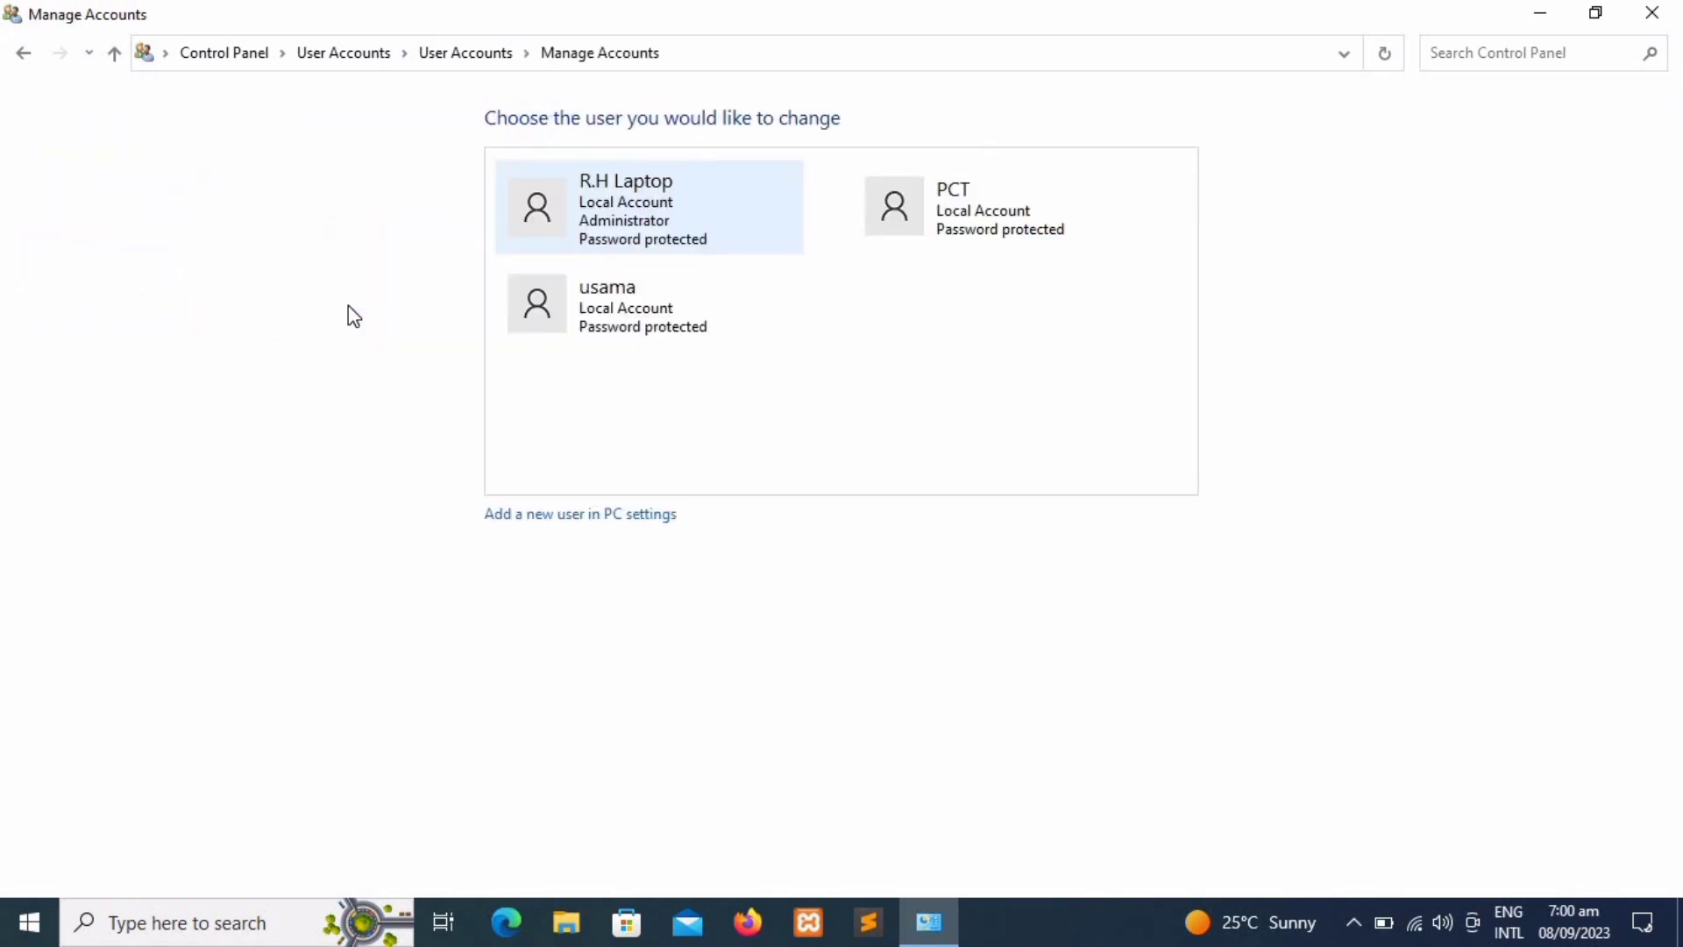
pyautogui.click(926, 245)
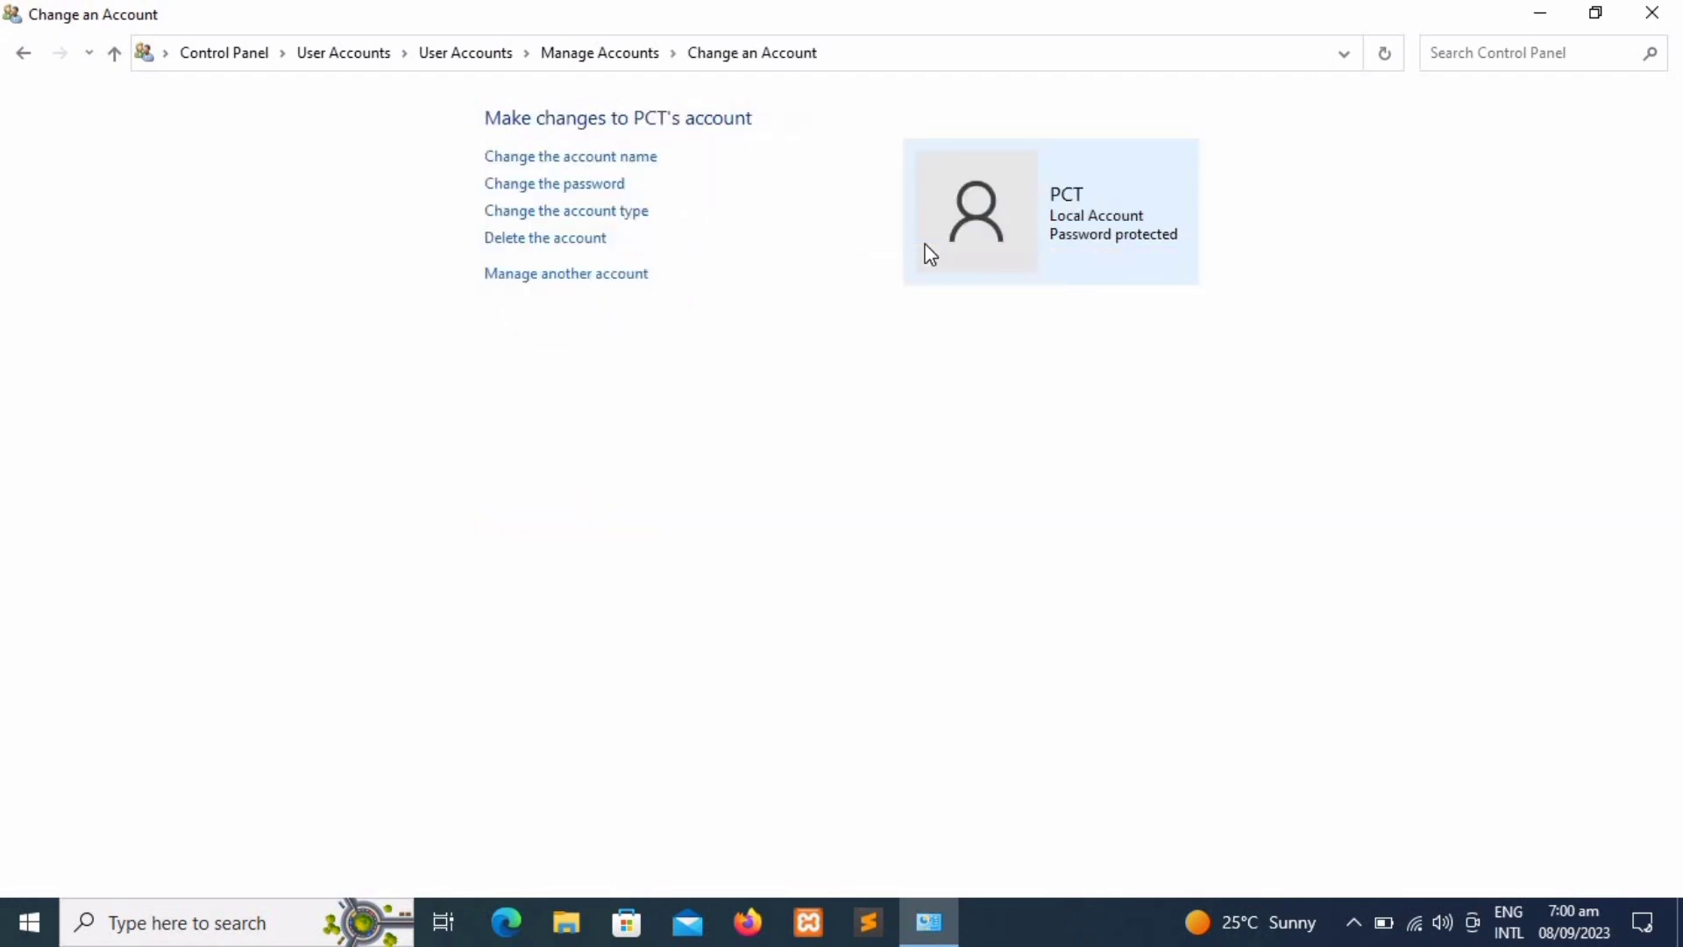
pyautogui.click(639, 158)
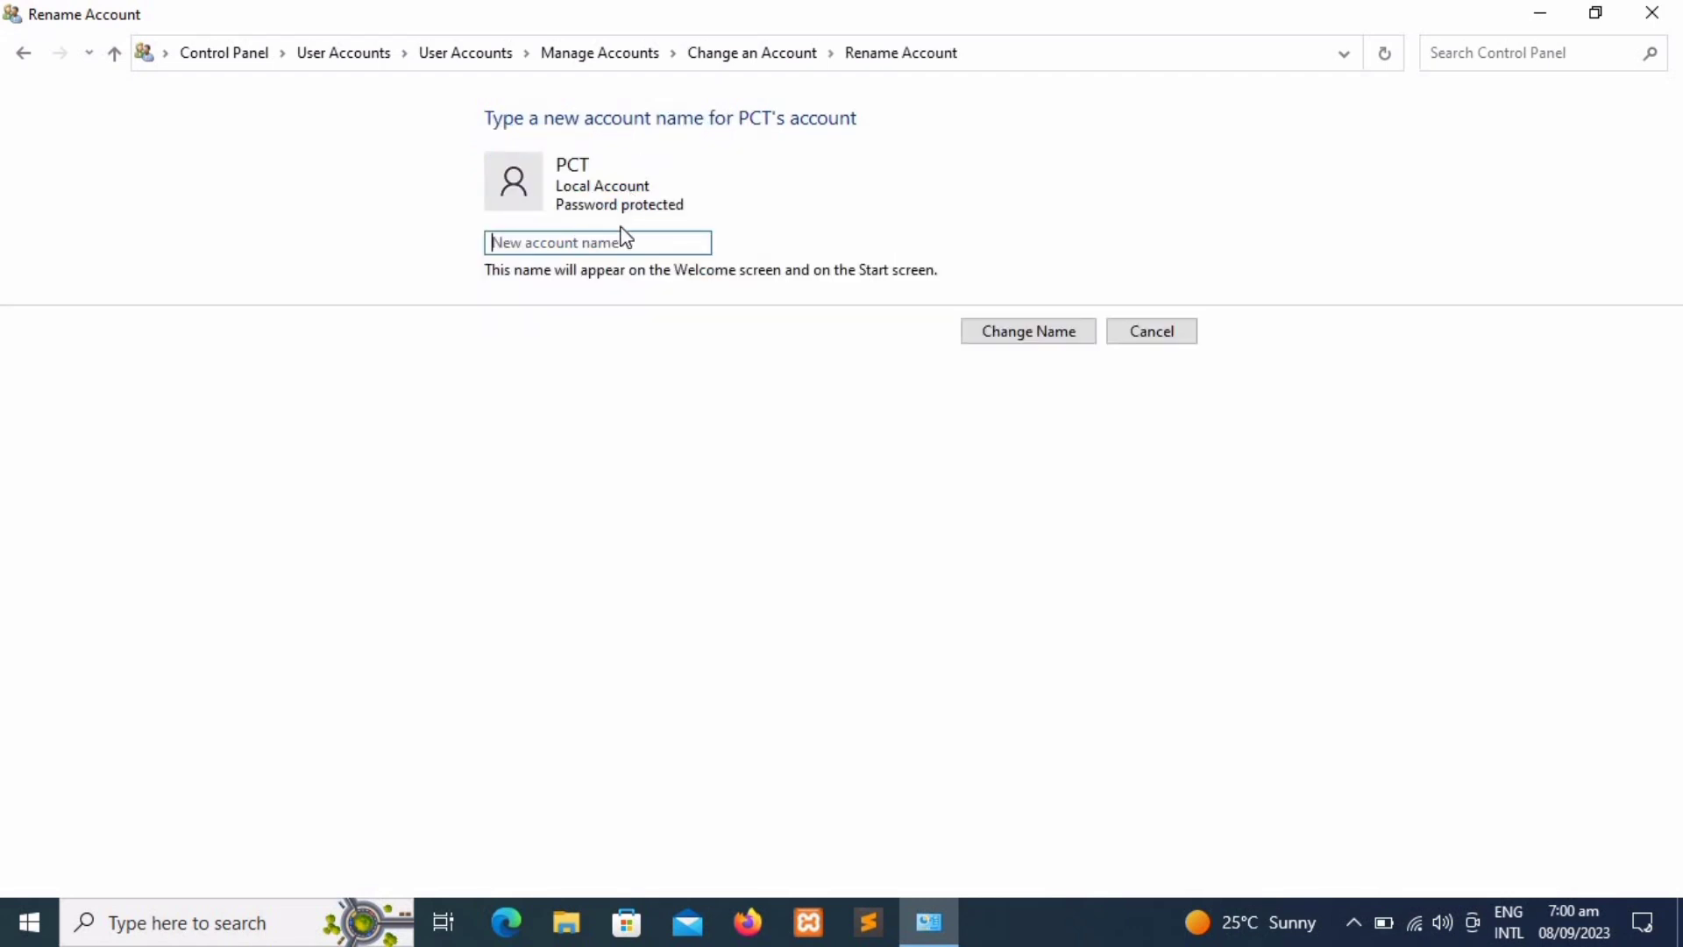
# Step: Rename the PCT account to PCT1
pyautogui.write('PC')
pyautogui.write('T')
pyautogui.write('!')
pyautogui.press('BackSpace')
pyautogui.write('1')
pyautogui.click(986, 335)
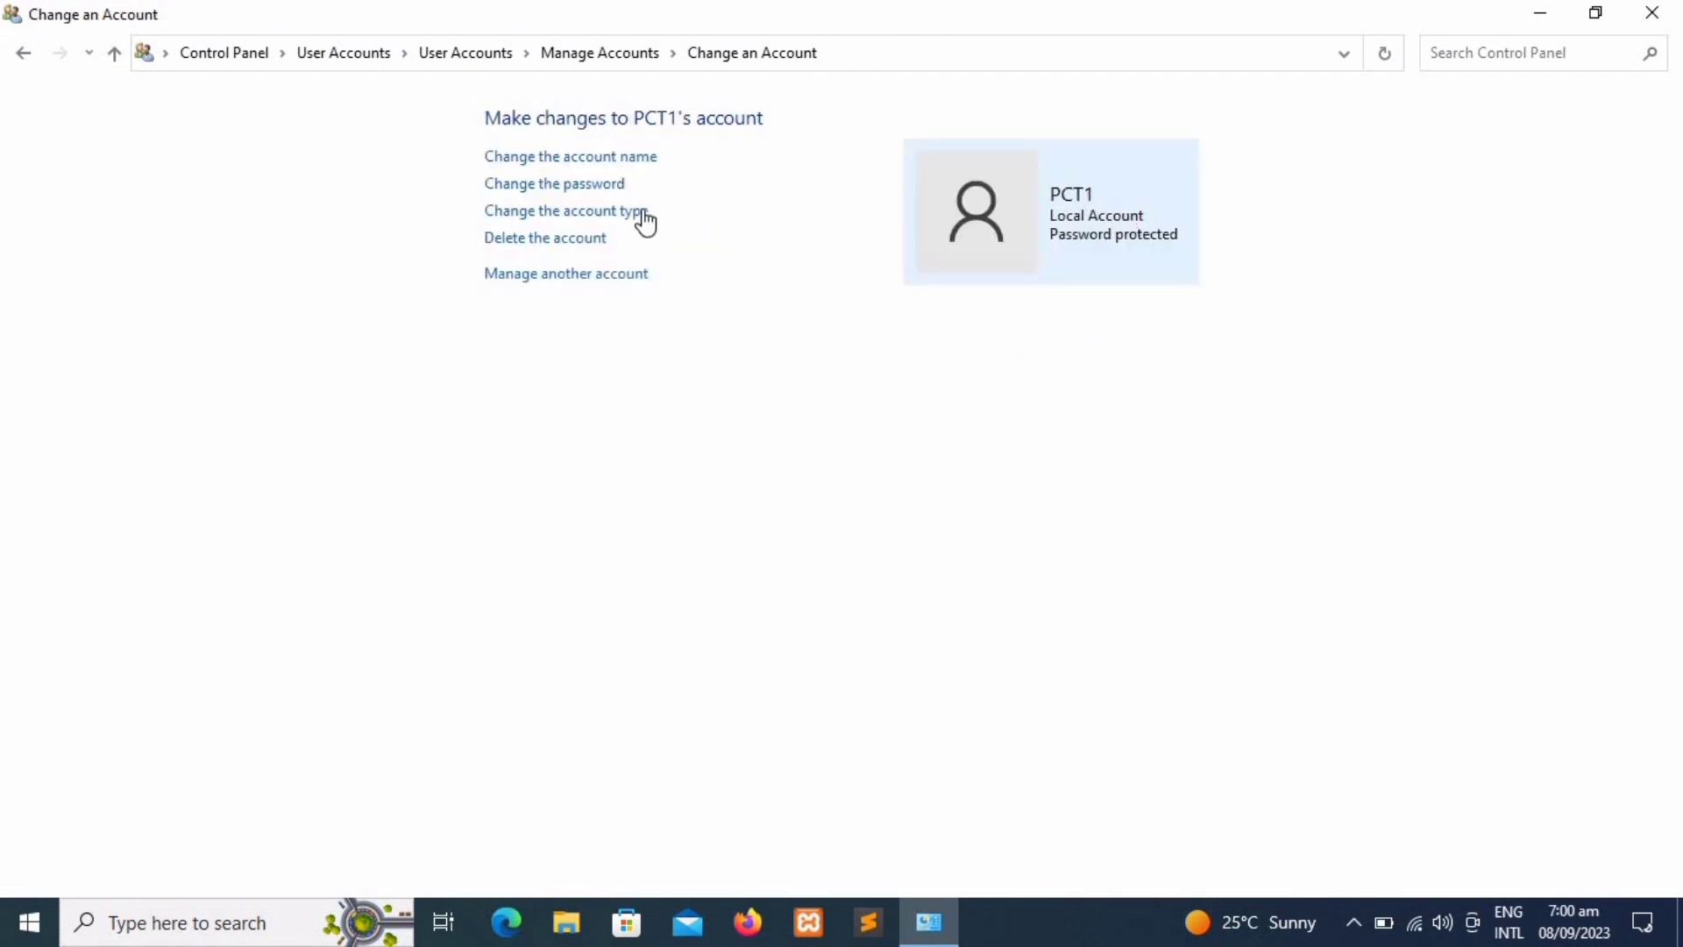
pyautogui.click(600, 186)
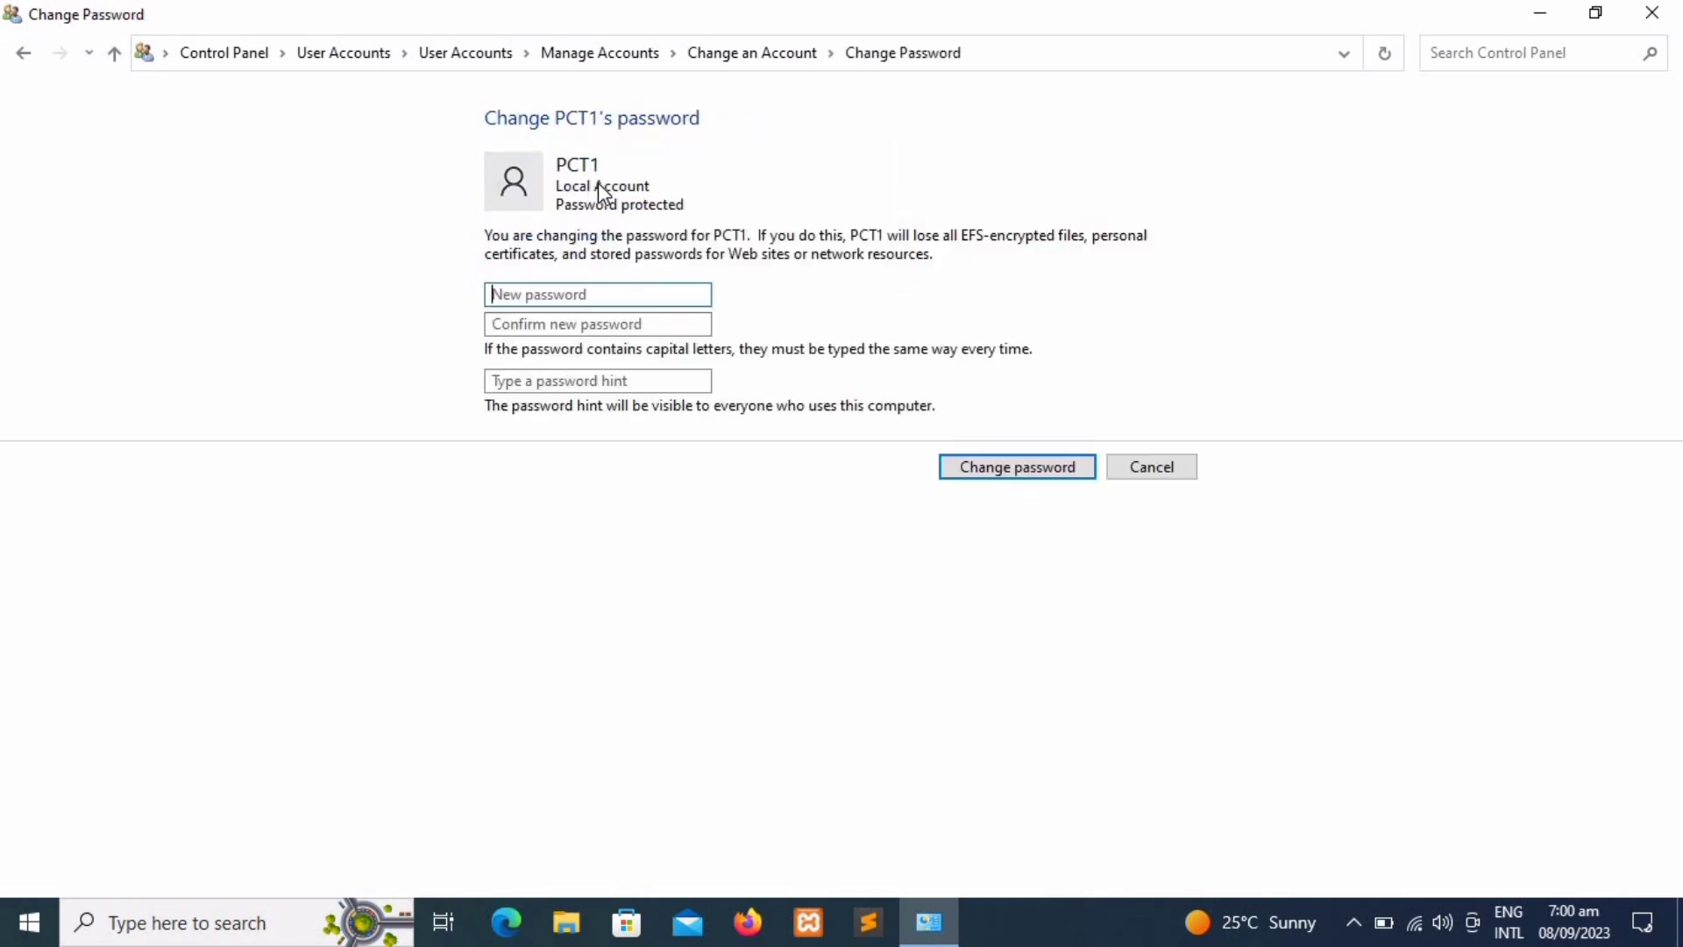
# Step: Give PCT1 a new password with the hint 'abc'
pyautogui.write('•')
pyautogui.press('BackSpace')
pyautogui.write('•••')
pyautogui.press('Tab')
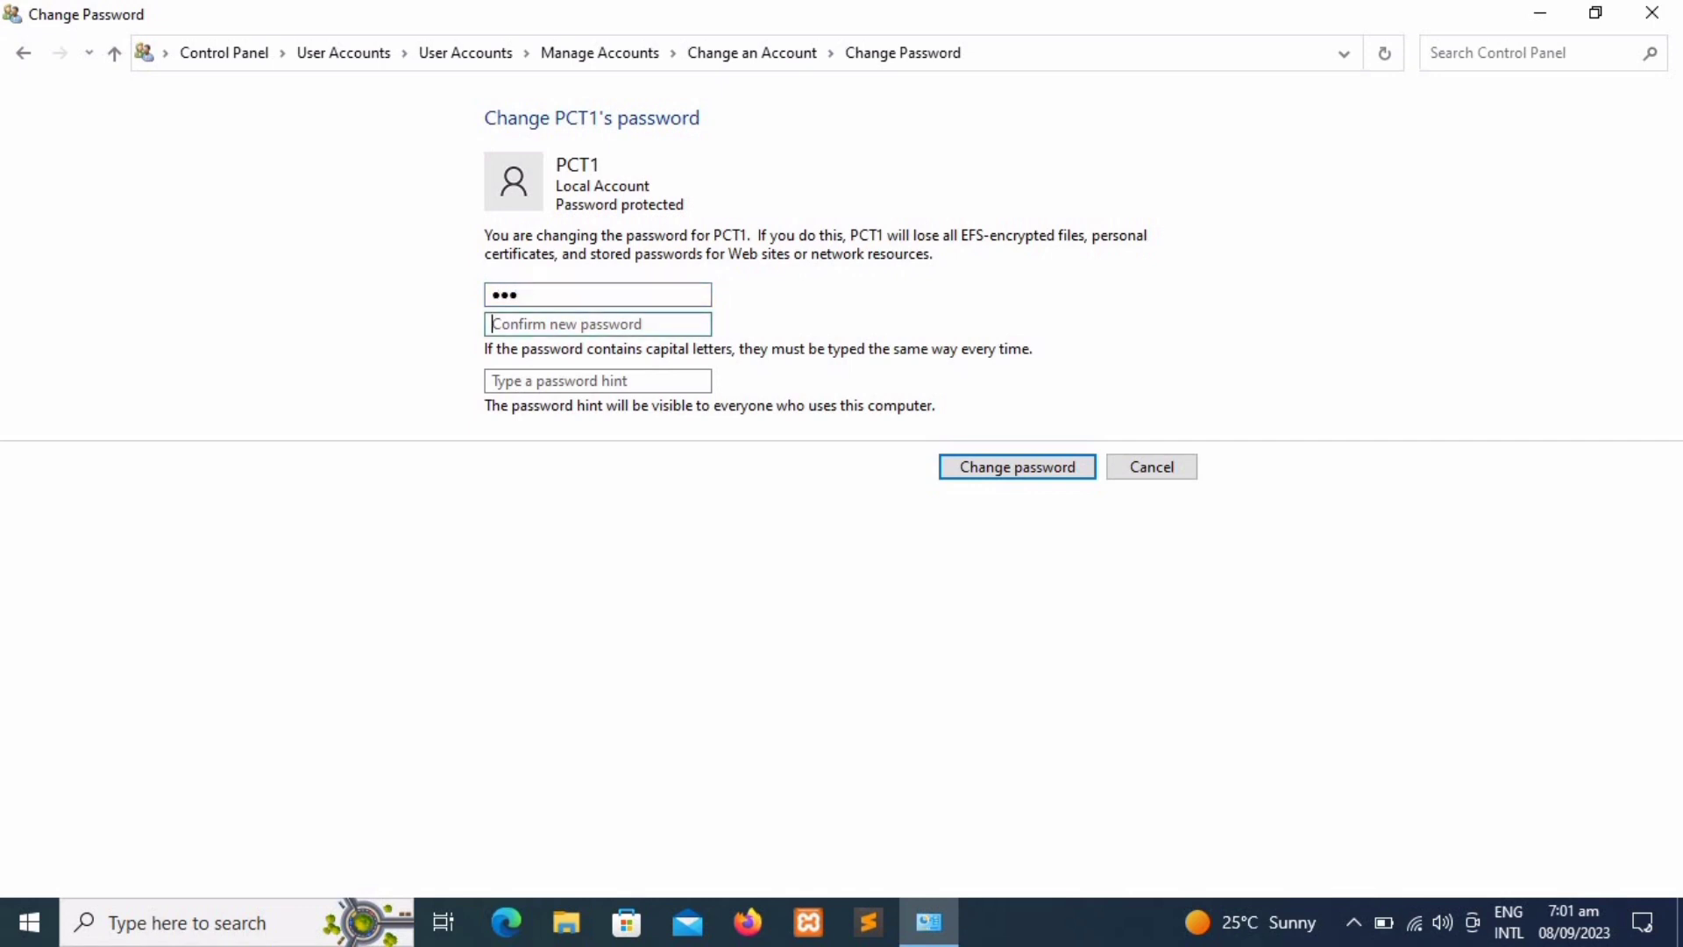
pyautogui.write('•••')
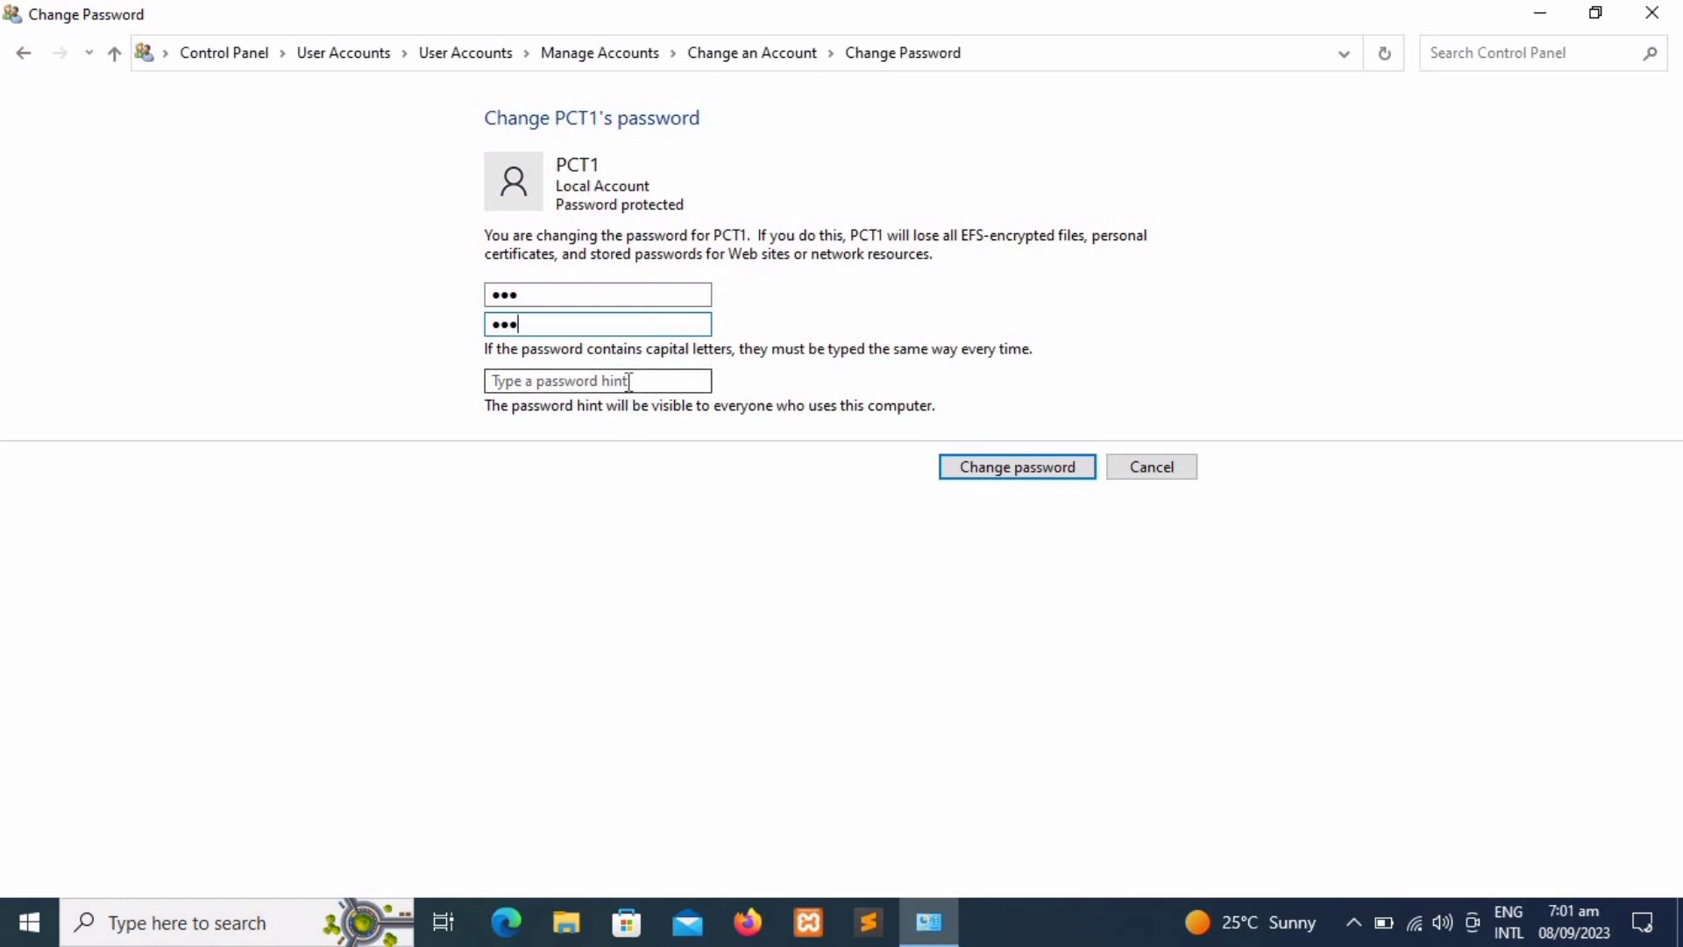
pyautogui.click(628, 382)
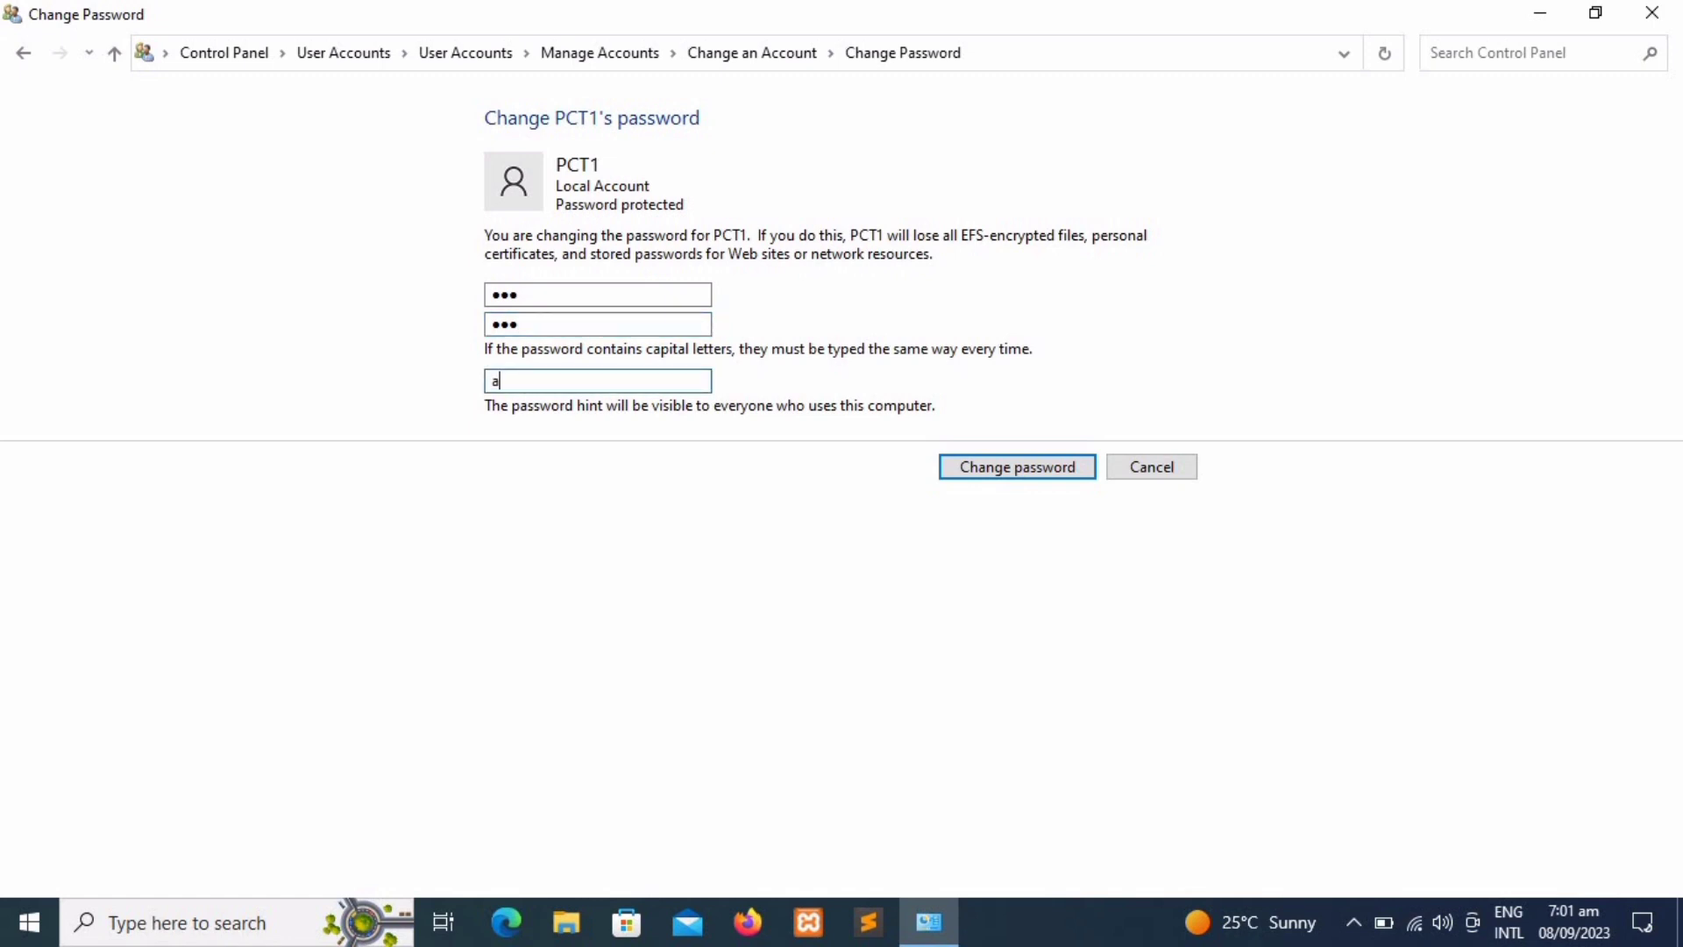
pyautogui.click(953, 466)
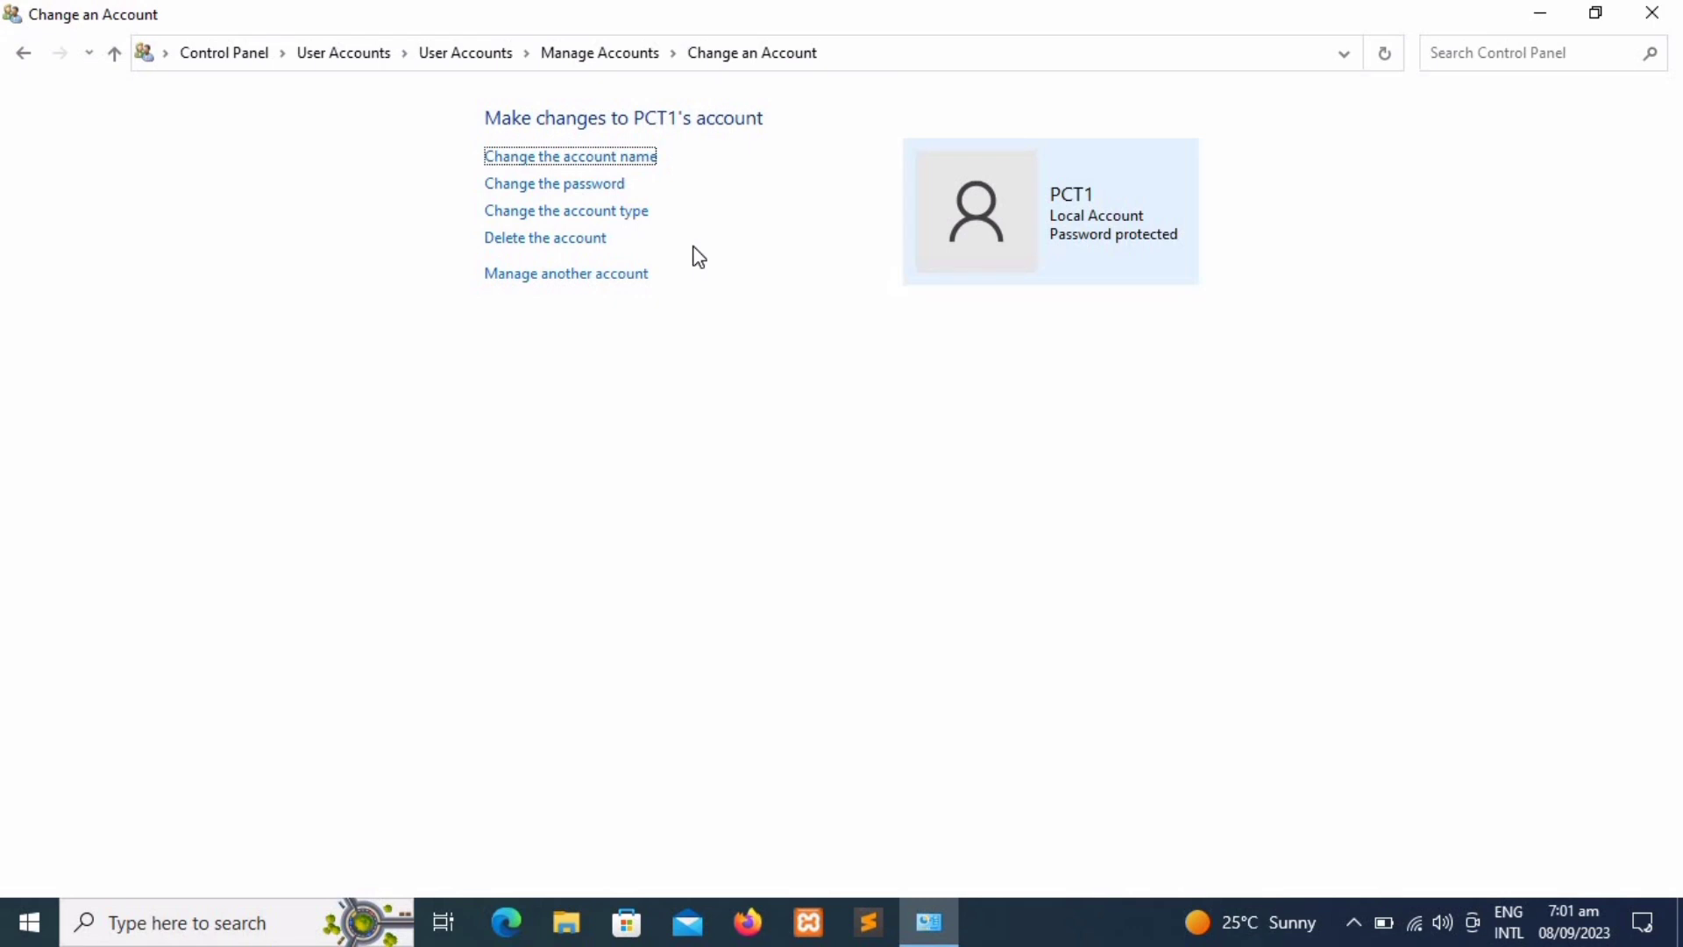
pyautogui.click(619, 216)
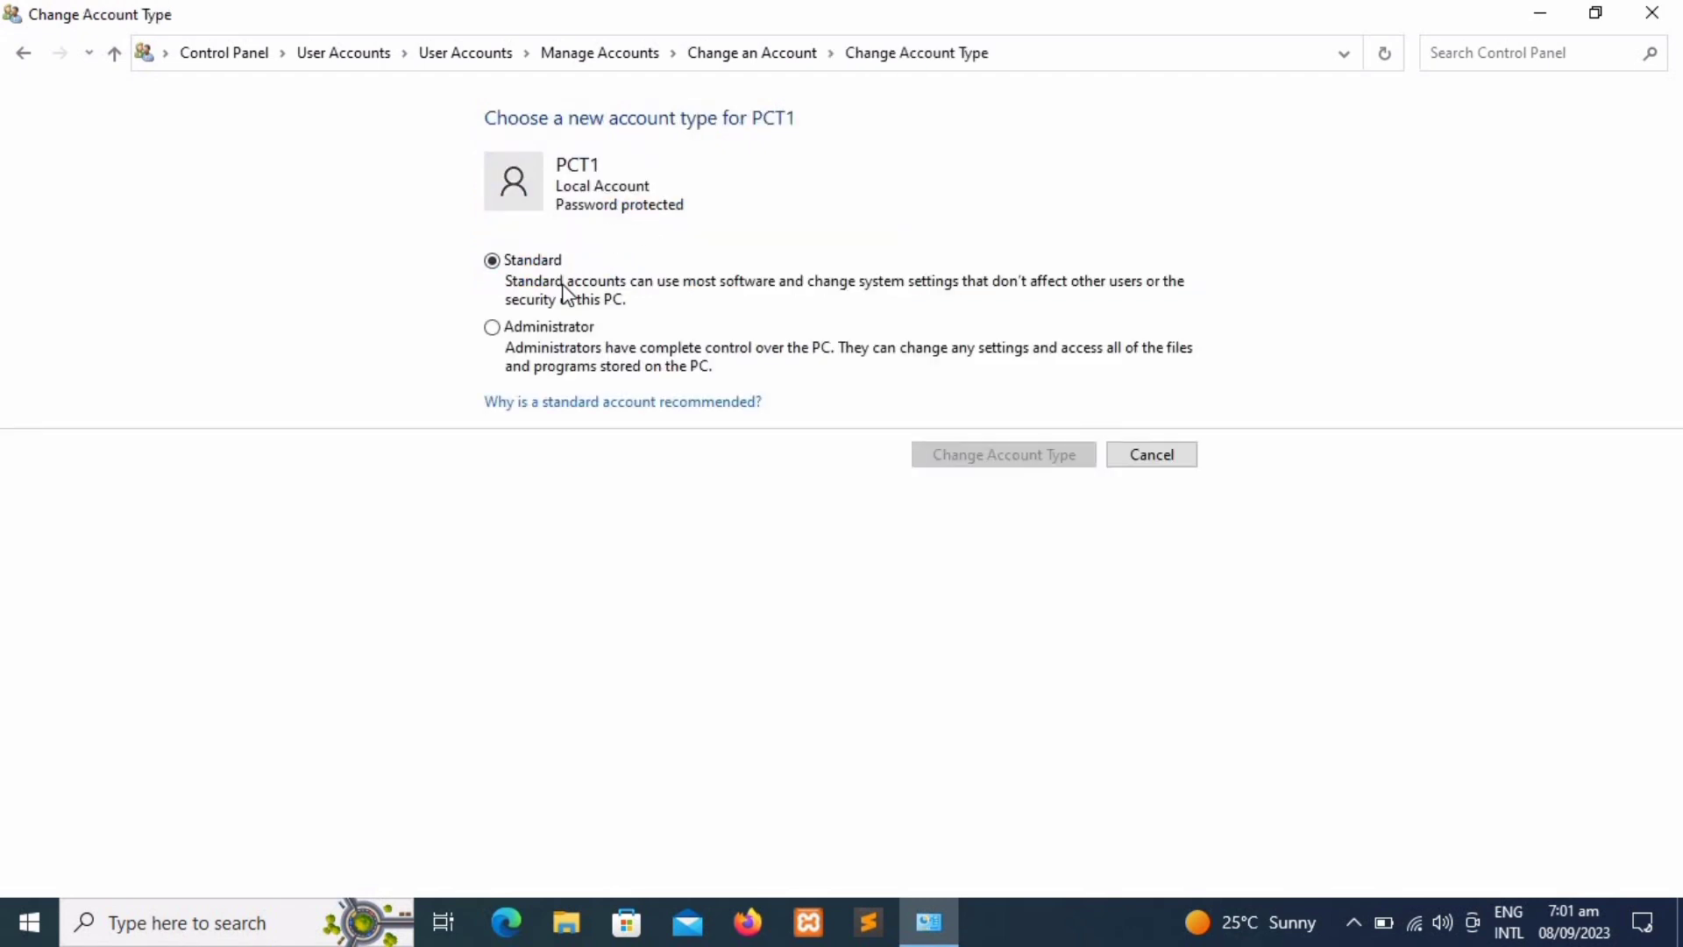
pyautogui.click(490, 330)
pyautogui.click(489, 264)
pyautogui.click(1147, 471)
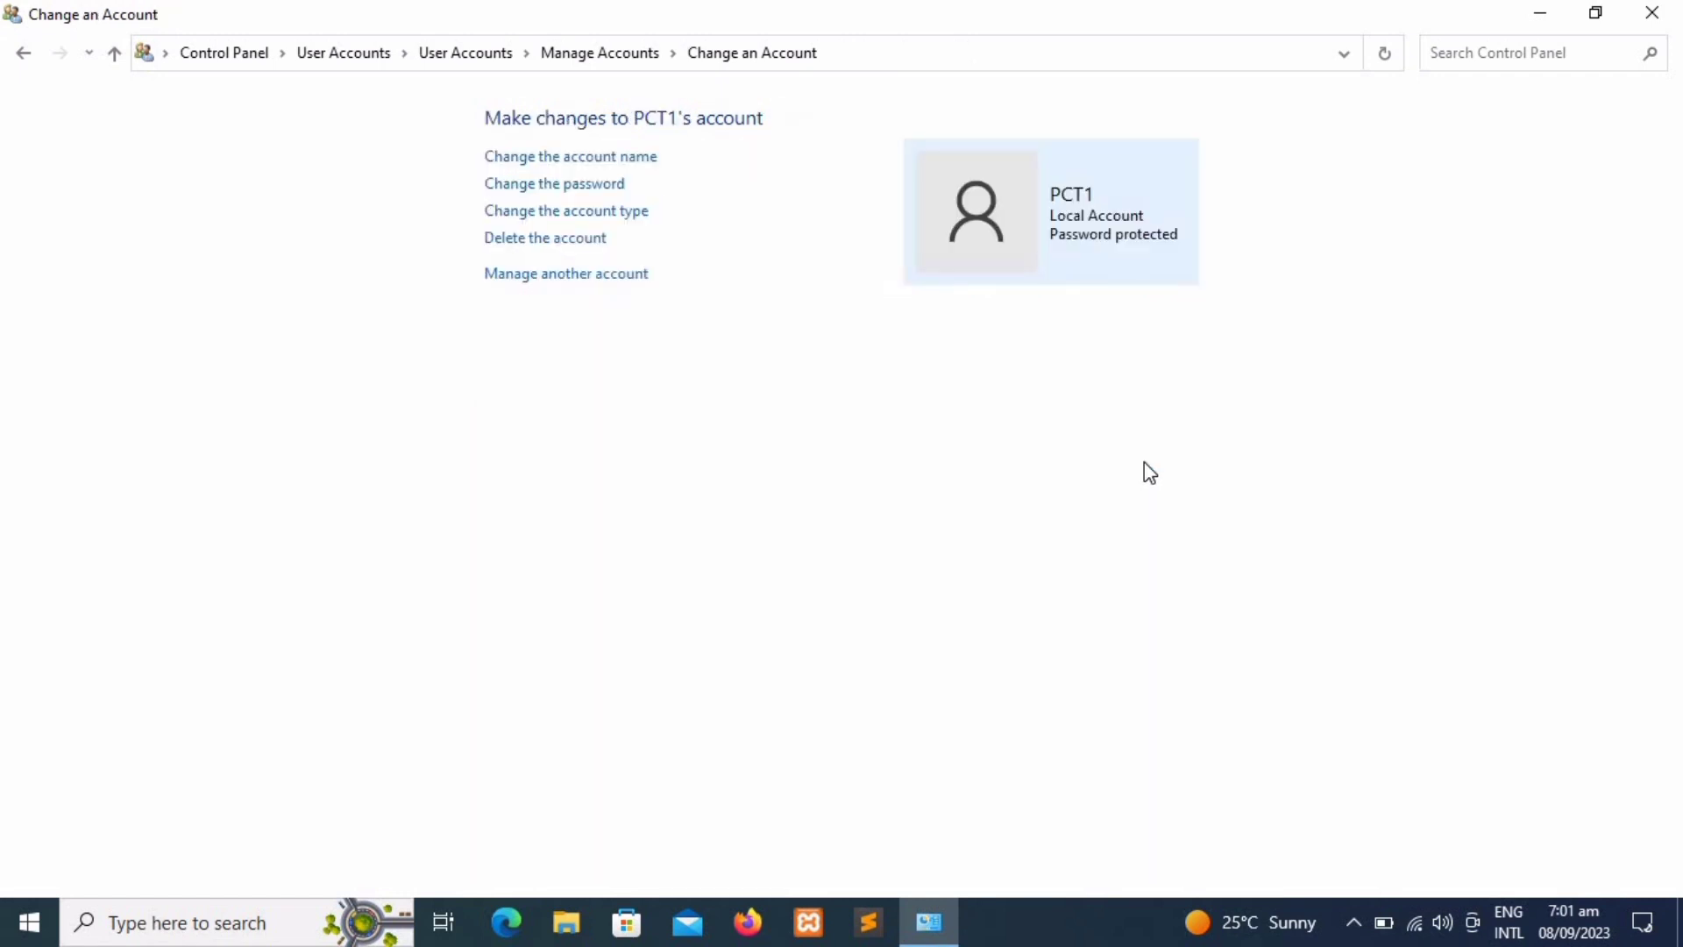
# Step: Cancel PCT1's deletion and delete the usama account instead, keeping its files
pyautogui.click(584, 244)
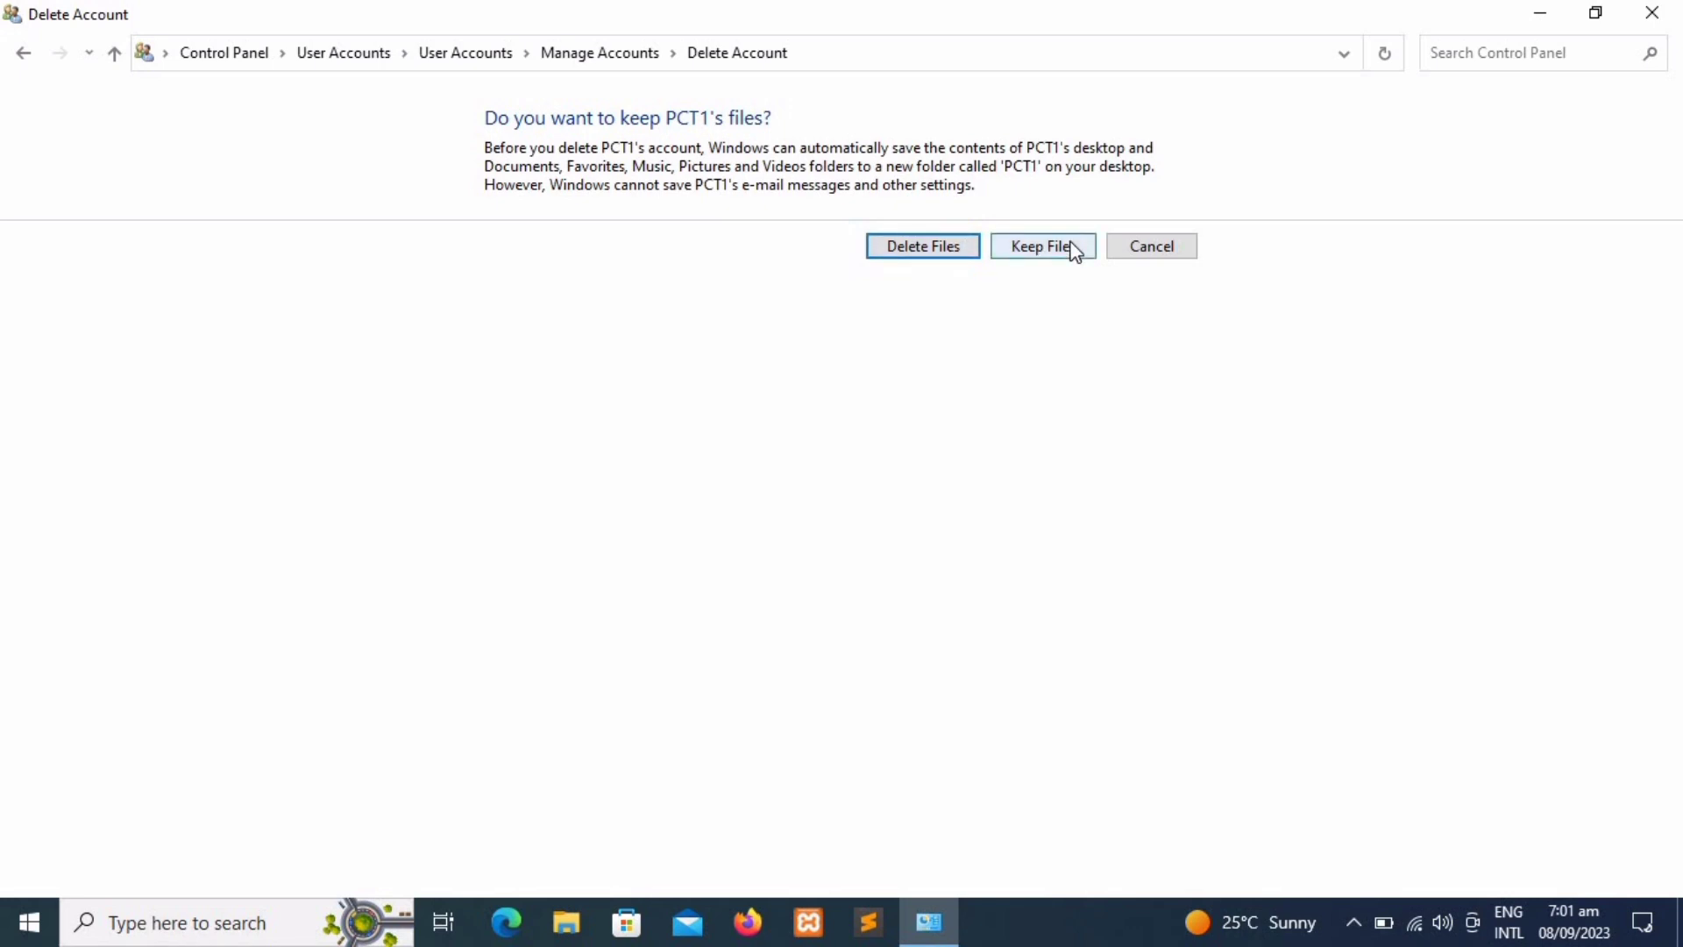
pyautogui.click(1139, 259)
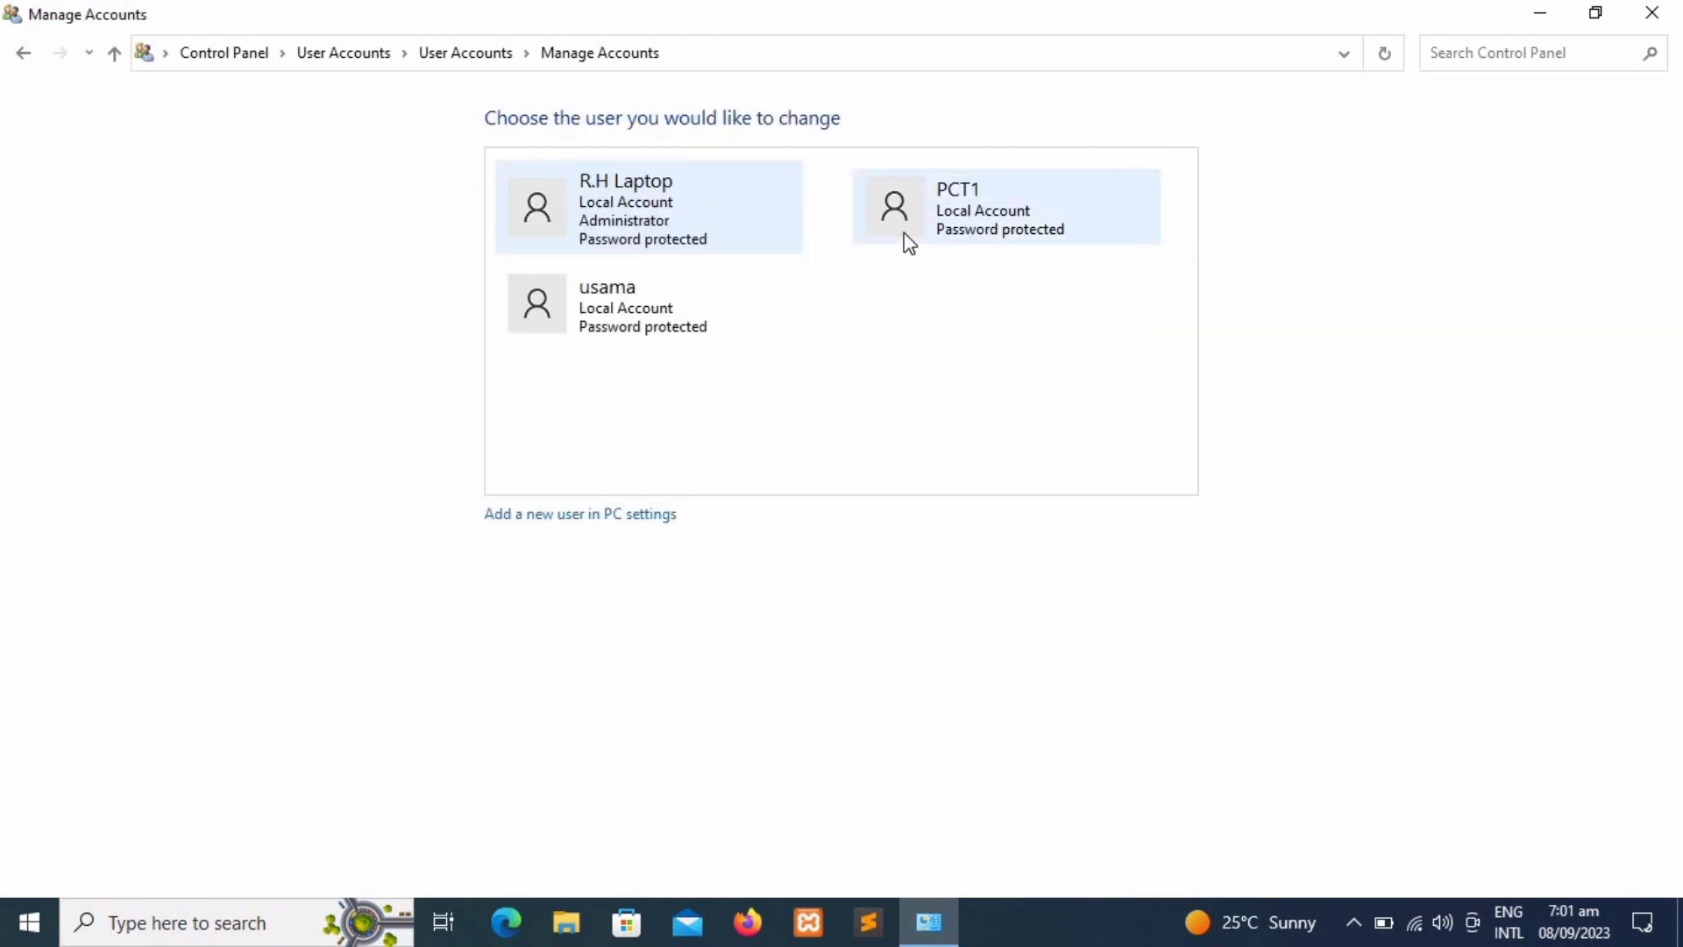
pyautogui.click(677, 331)
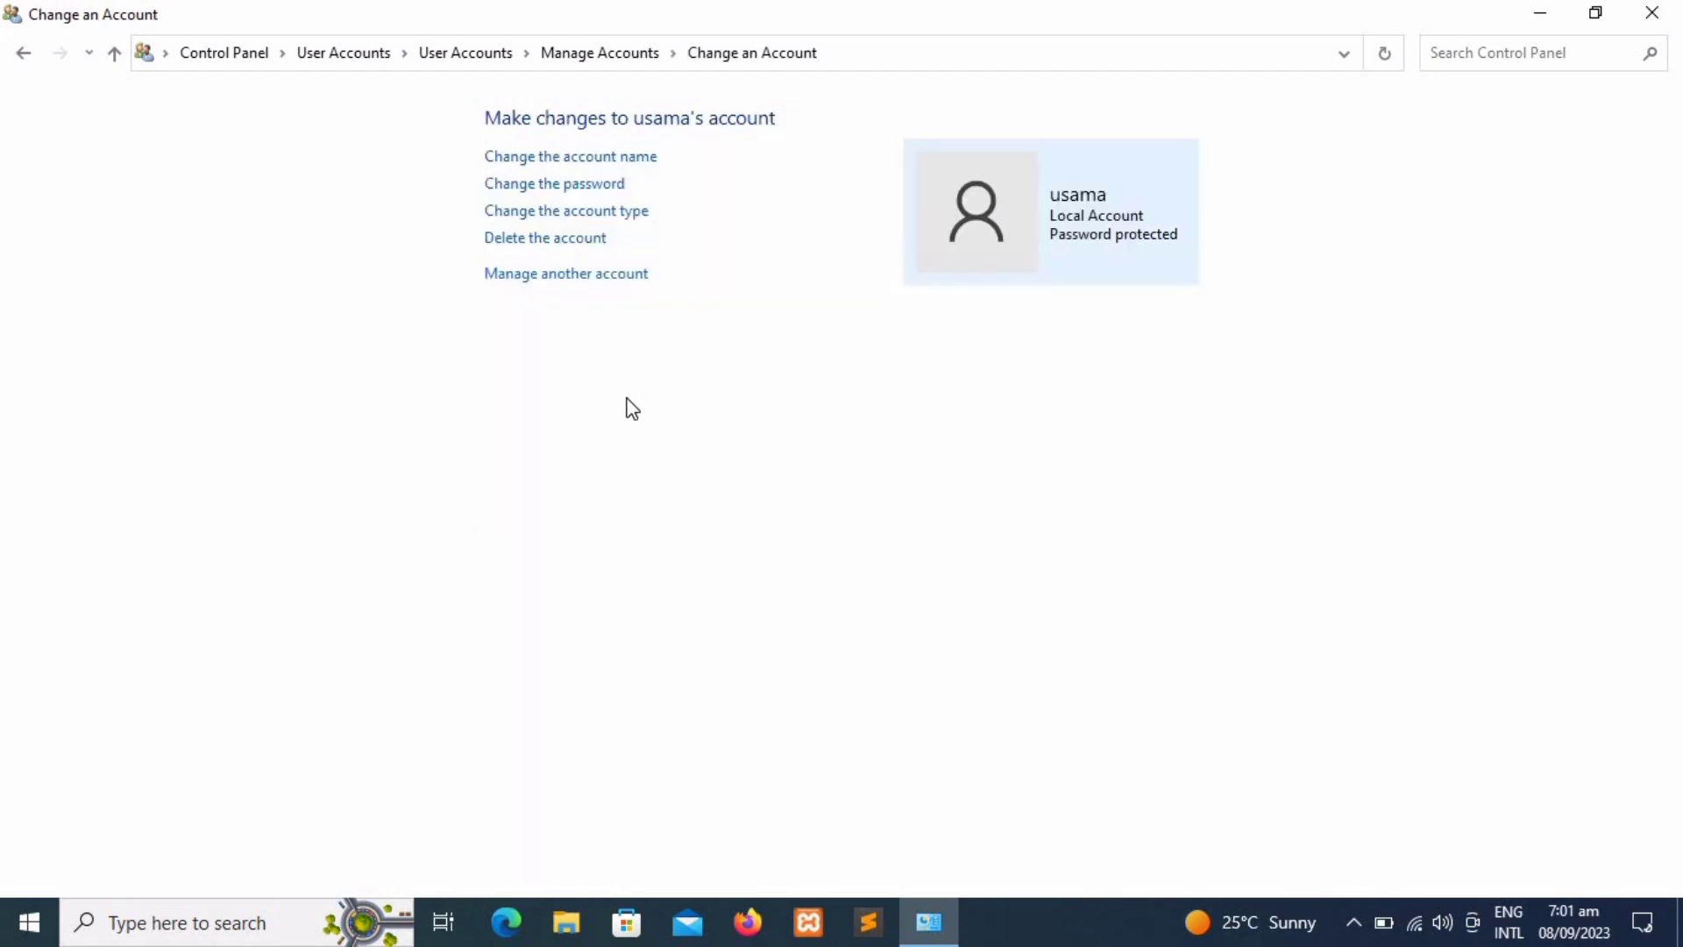
pyautogui.click(600, 244)
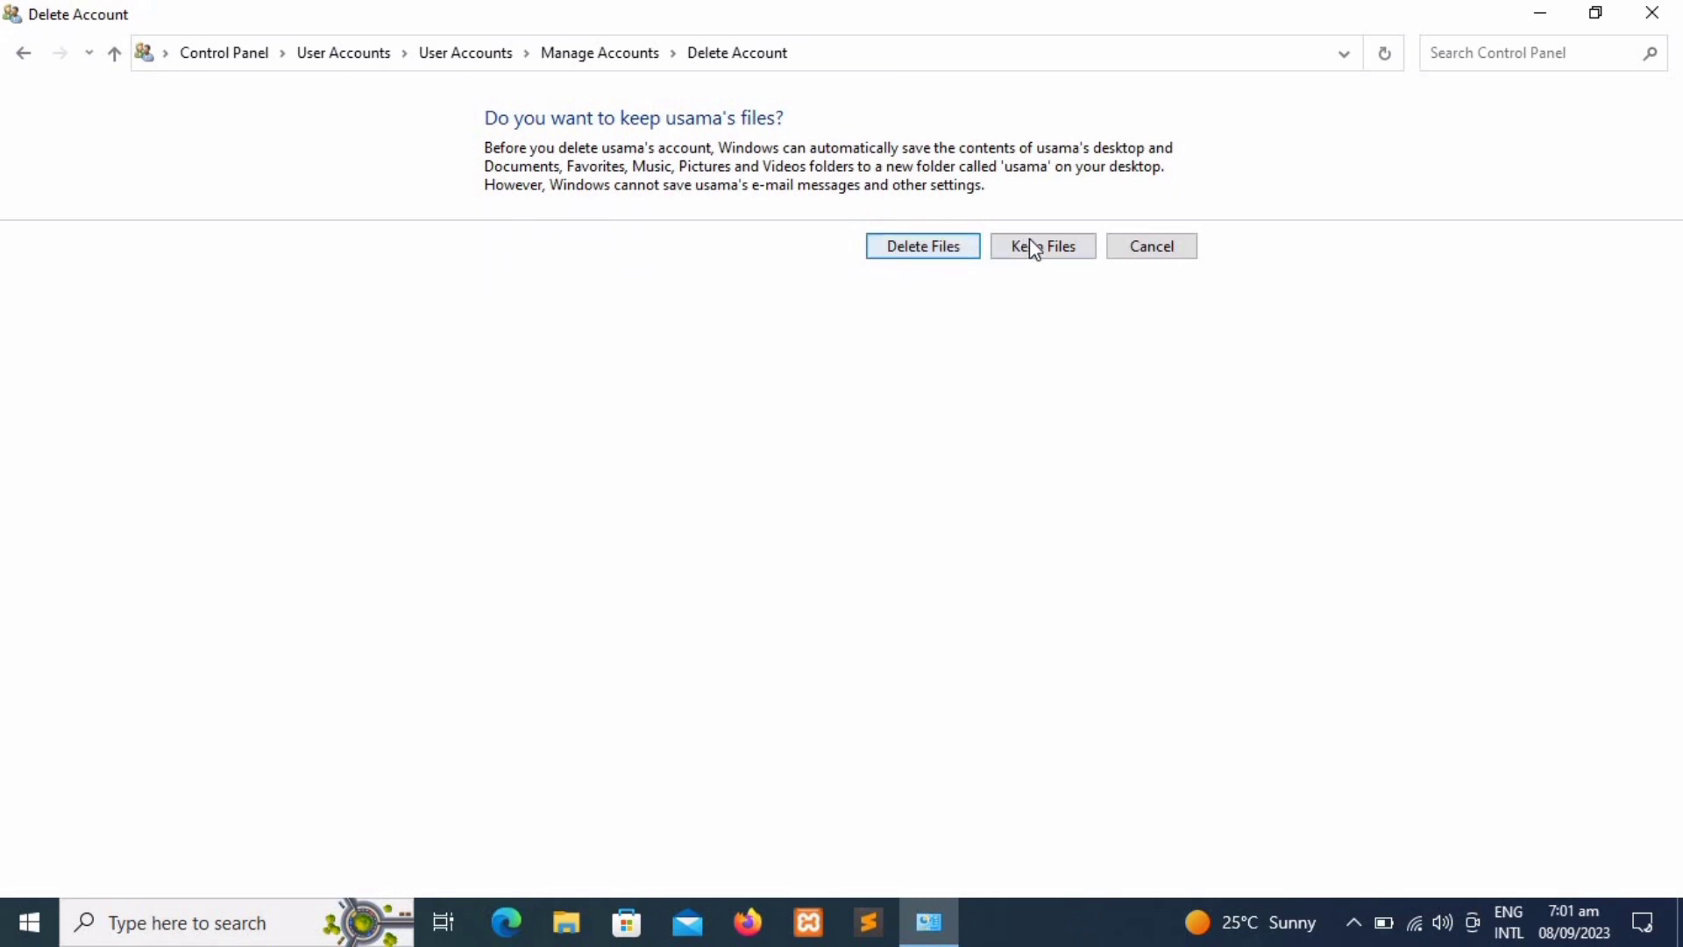
pyautogui.click(1033, 247)
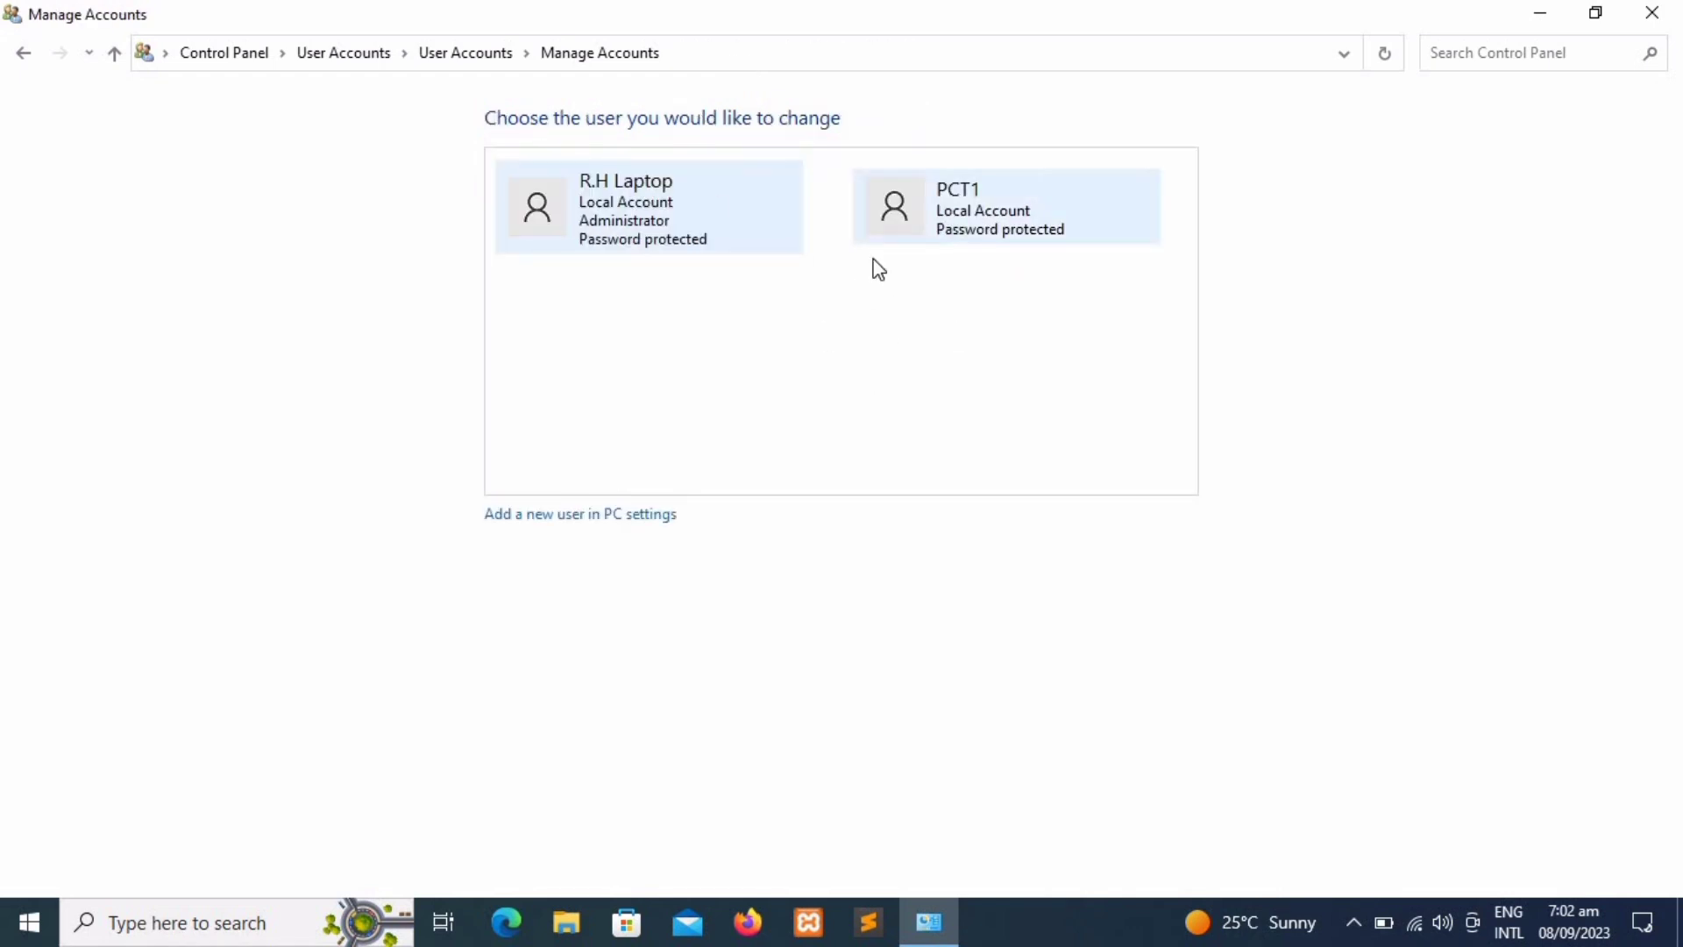
pyautogui.click(1009, 240)
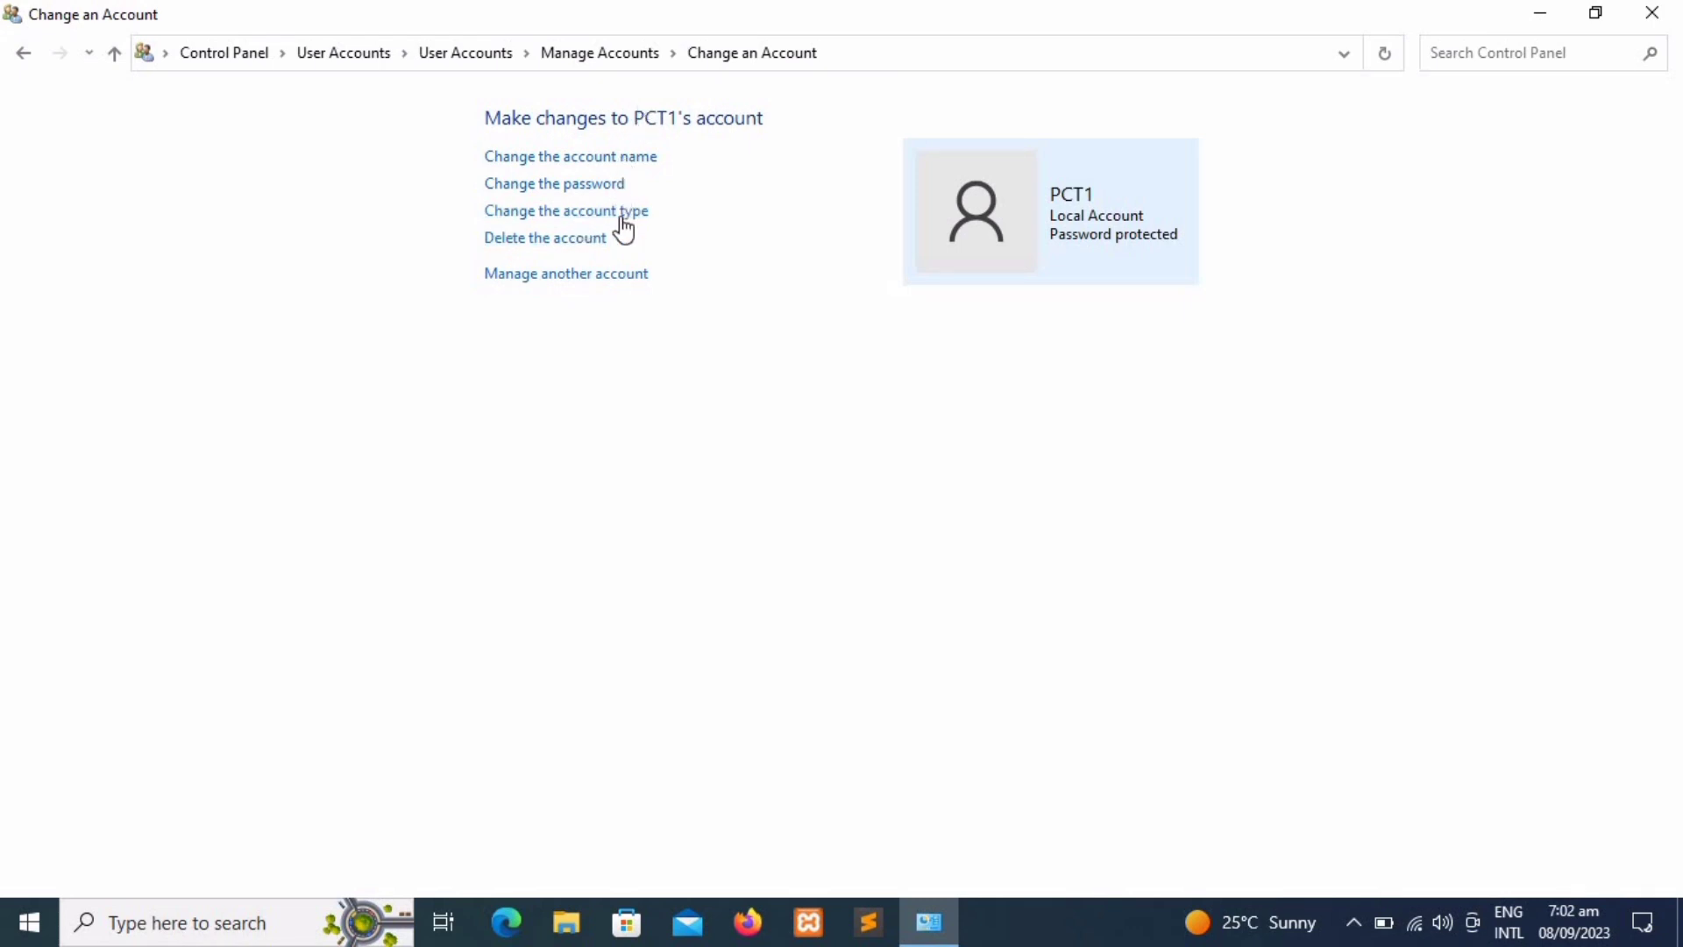
# Step: Return to the account list showing only R.H Laptop and PCT1, then bring up Start
pyautogui.click(617, 275)
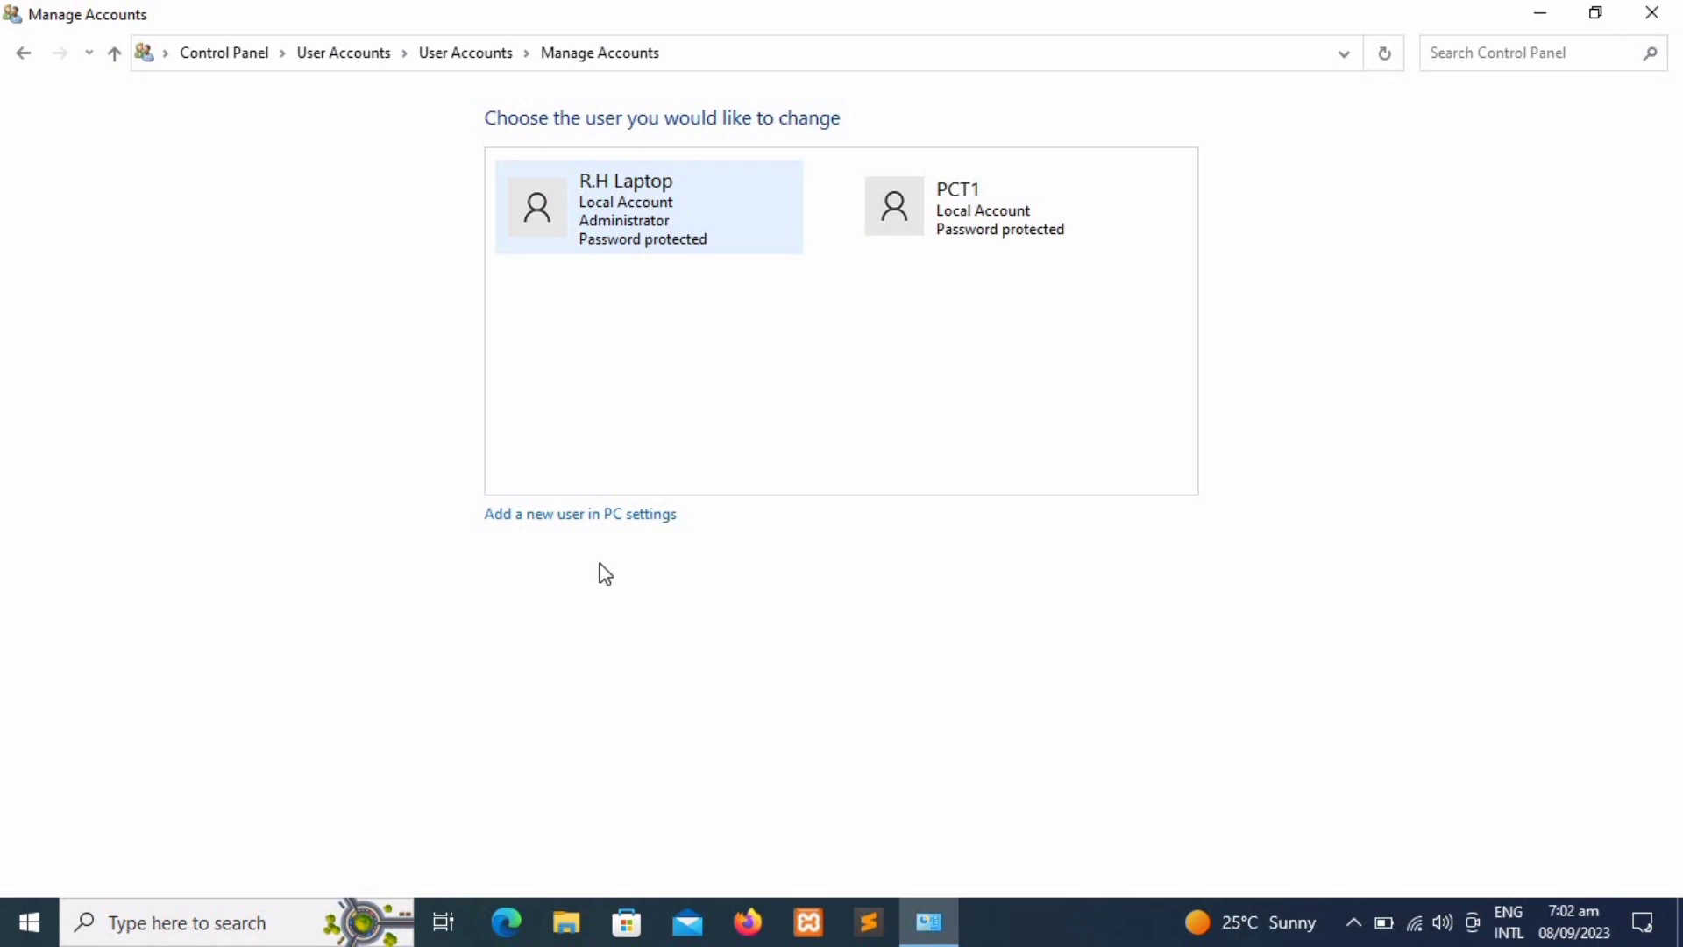
pyautogui.press('super')
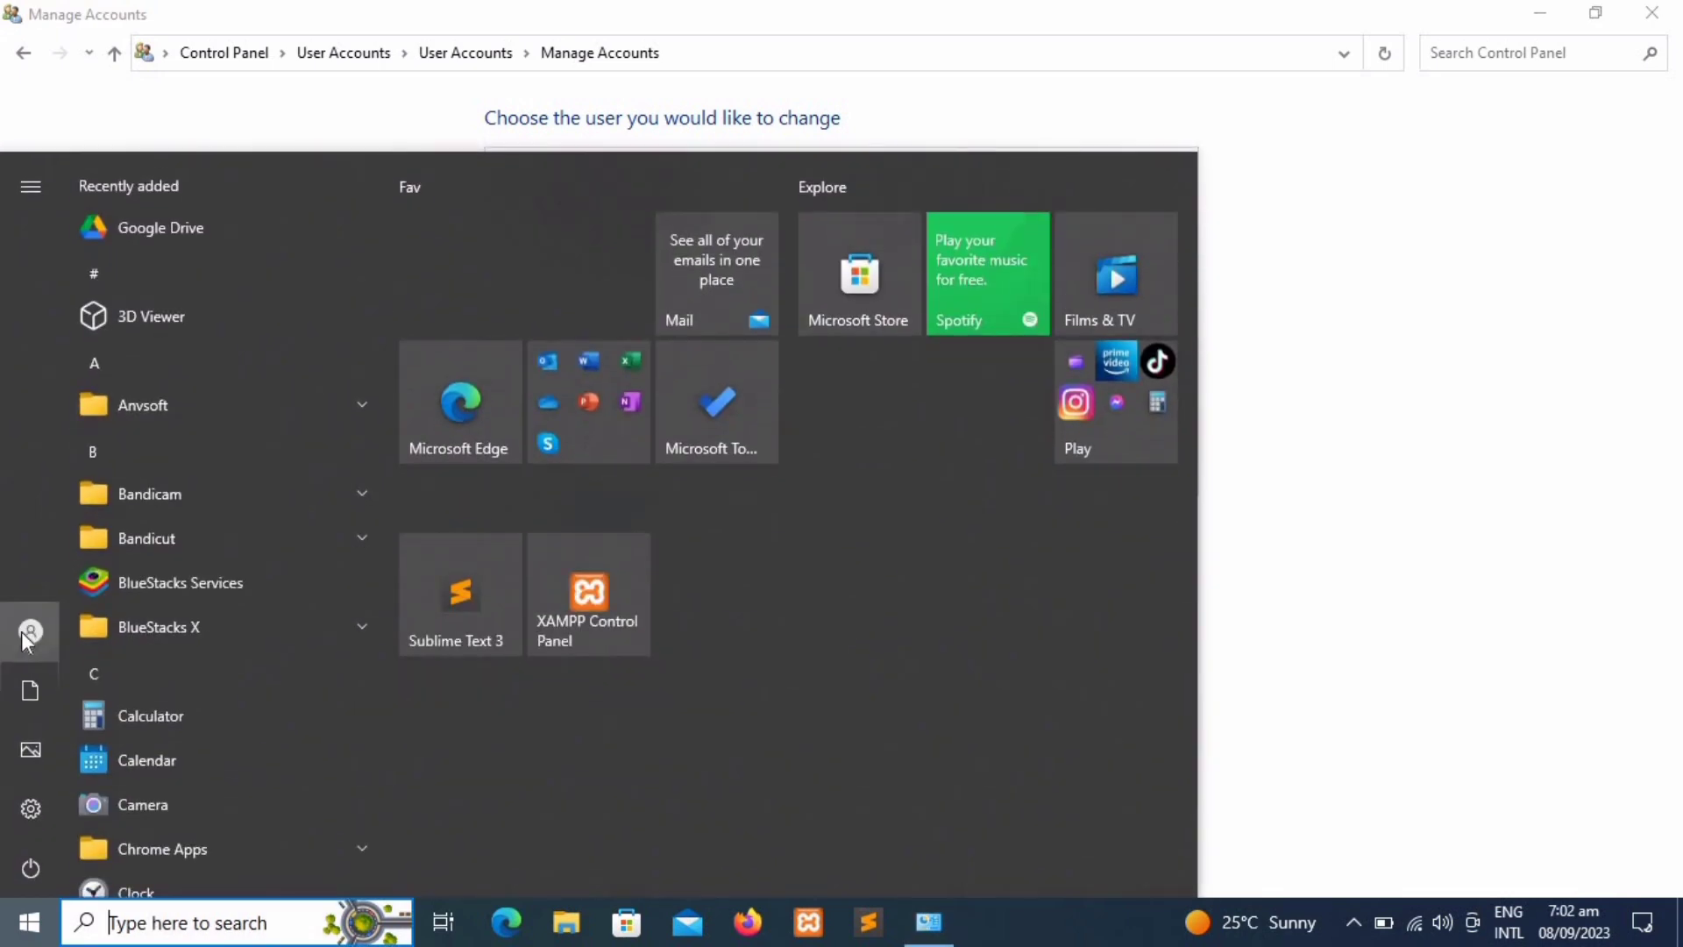
# Step: Switch to the PCT1 account from the Start menu's account list
pyautogui.click(31, 631)
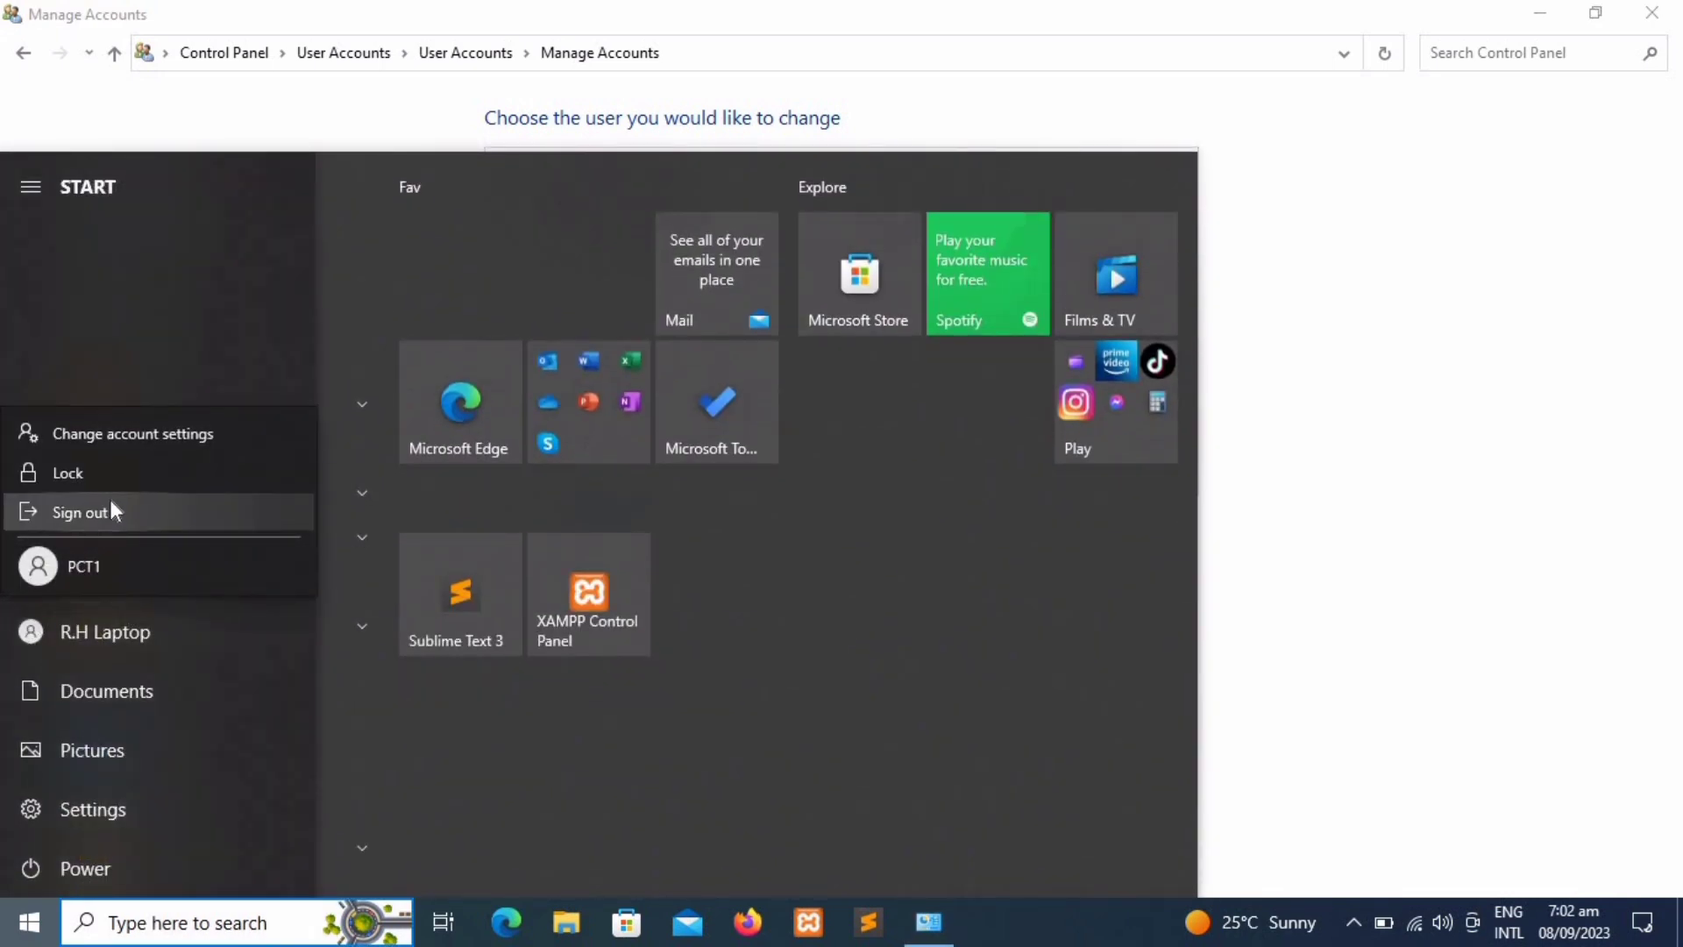
pyautogui.click(95, 566)
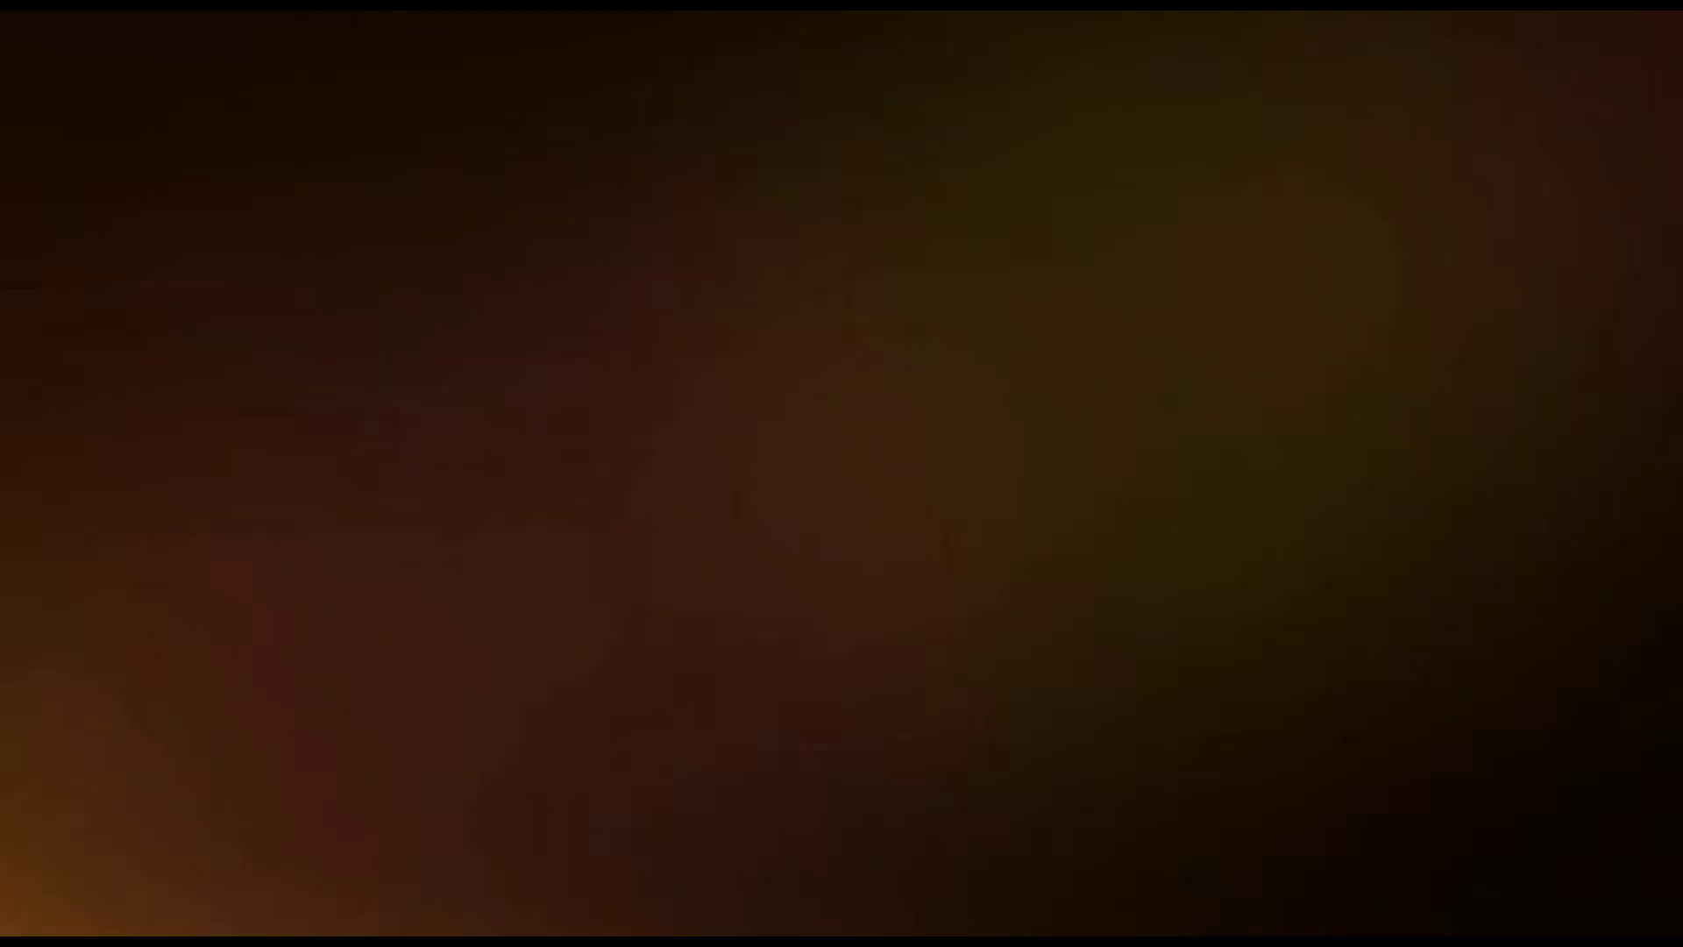